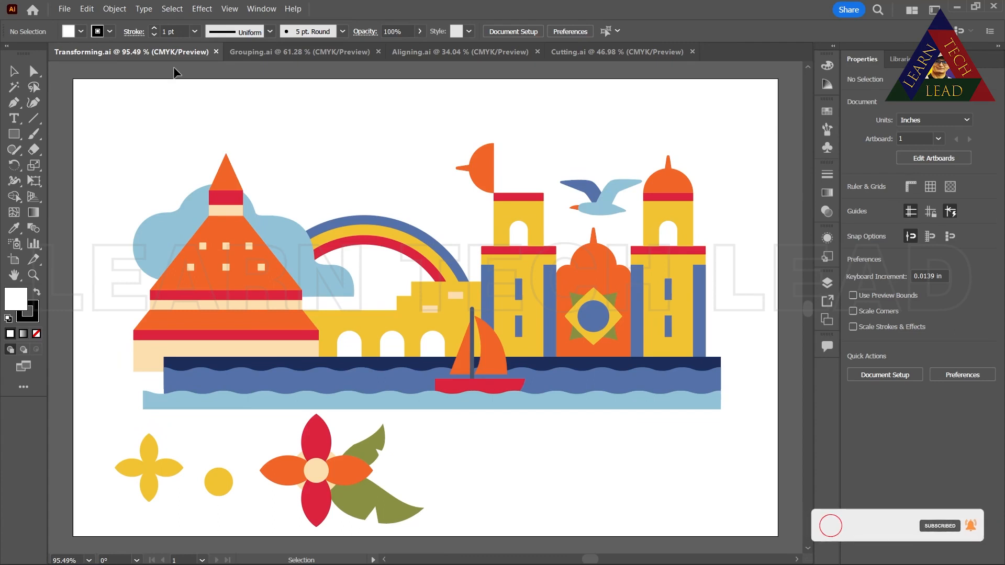
# - Look over the Grouping.ai and Aligning.ai documents and return to Transforming.ai
pyautogui.click(310, 54)
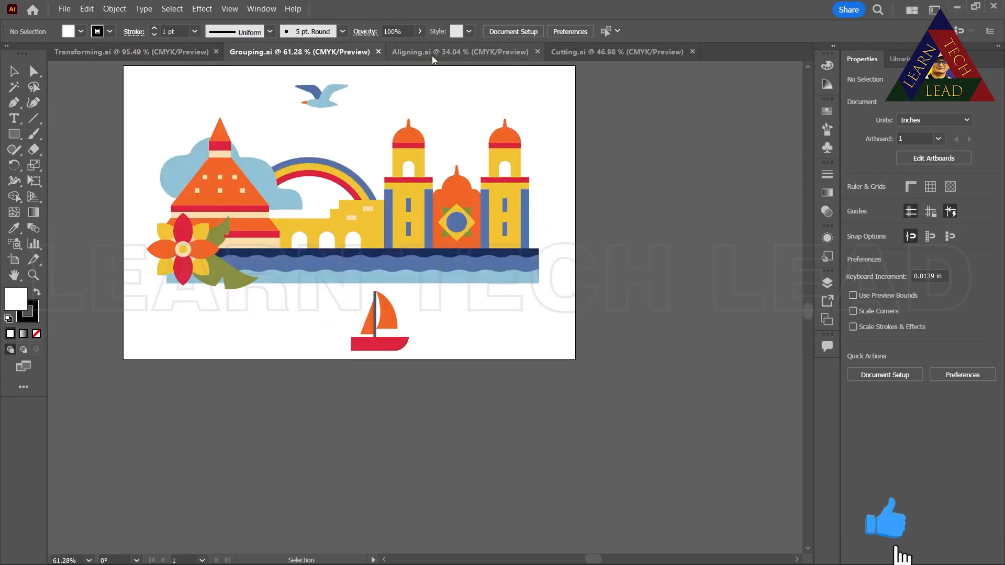
pyautogui.click(432, 55)
pyautogui.click(575, 50)
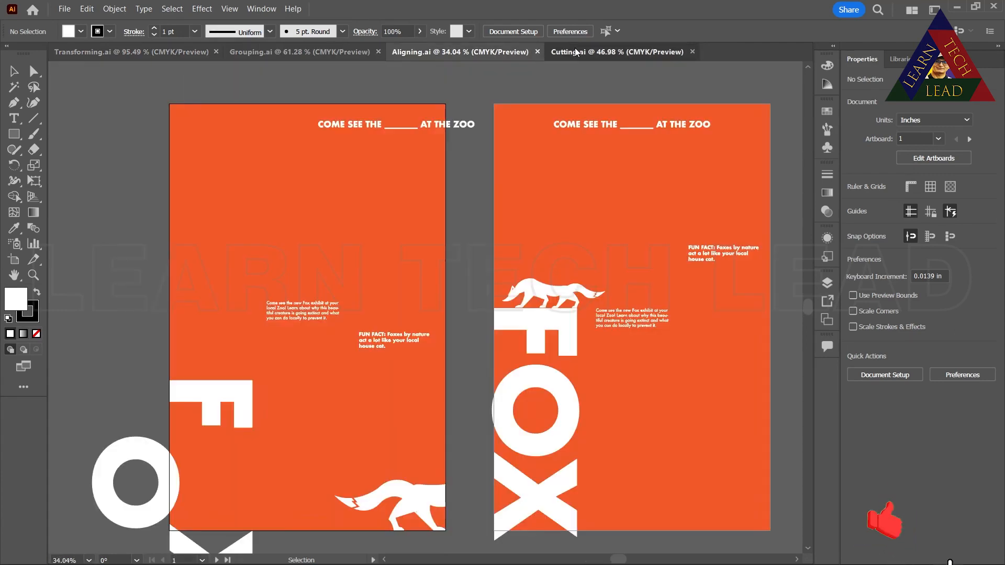
pyautogui.click(131, 56)
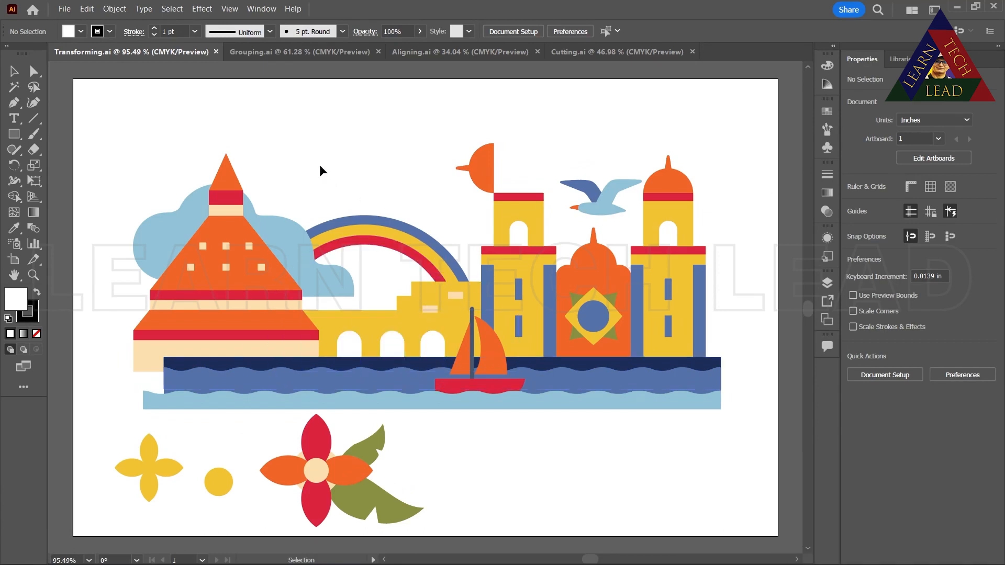
# - Try enlarging the yellow four-petal flower, undo the resize, and shift the flower slightly down and to the right
pyautogui.click(152, 458)
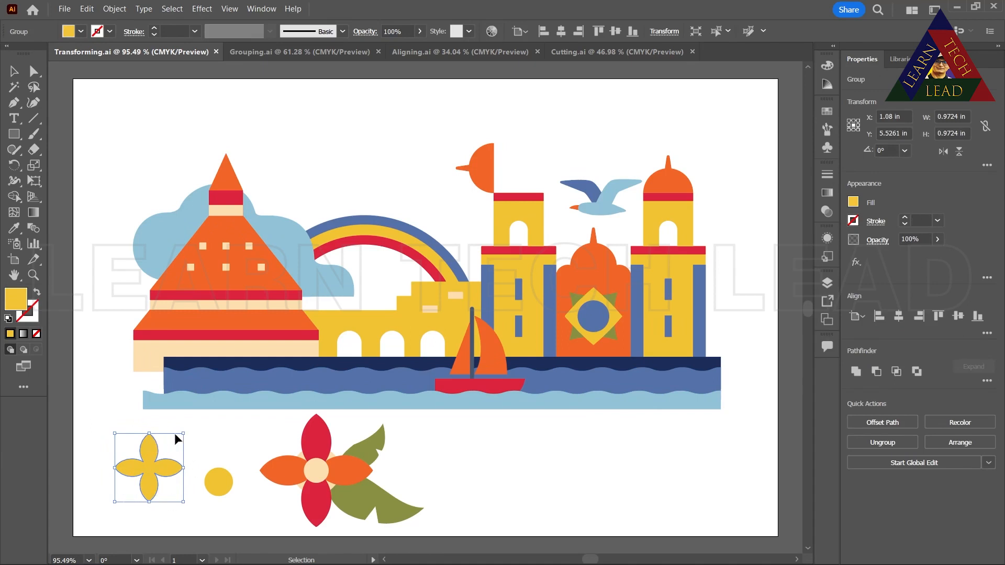
pyautogui.moveTo(184, 432); pyautogui.dragTo(273, 370)
pyautogui.press('a')
pyautogui.hotkey('ctrl', 'z')
pyautogui.press('v')
pyautogui.moveTo(148, 464)
pyautogui.mouseDown()
pyautogui.moveTo(327, 334)
pyautogui.moveTo(301, 384)
pyautogui.moveTo(150, 447)
pyautogui.moveTo(153, 472)
pyautogui.mouseUp()
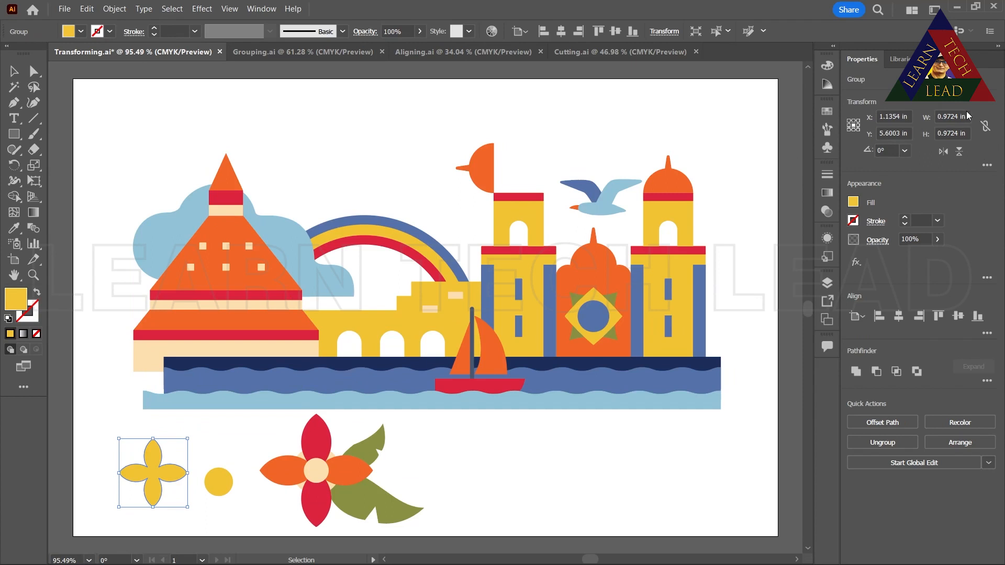
# - Try shrinking the yellow circle to about 0.24 in and placing it at the center of the red-and-orange flower
pyautogui.click(219, 483)
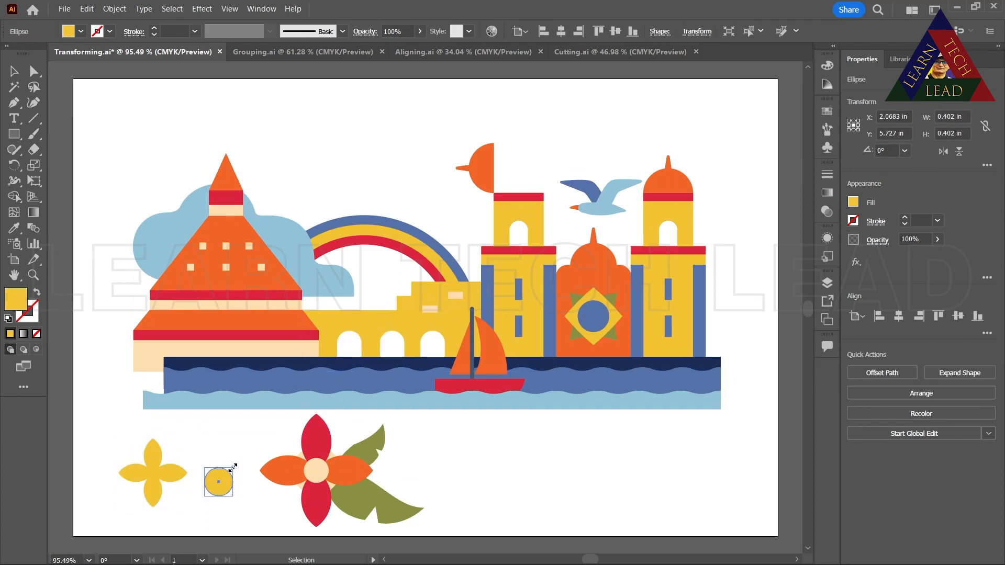
pyautogui.moveTo(233, 467); pyautogui.dragTo(314, 472)
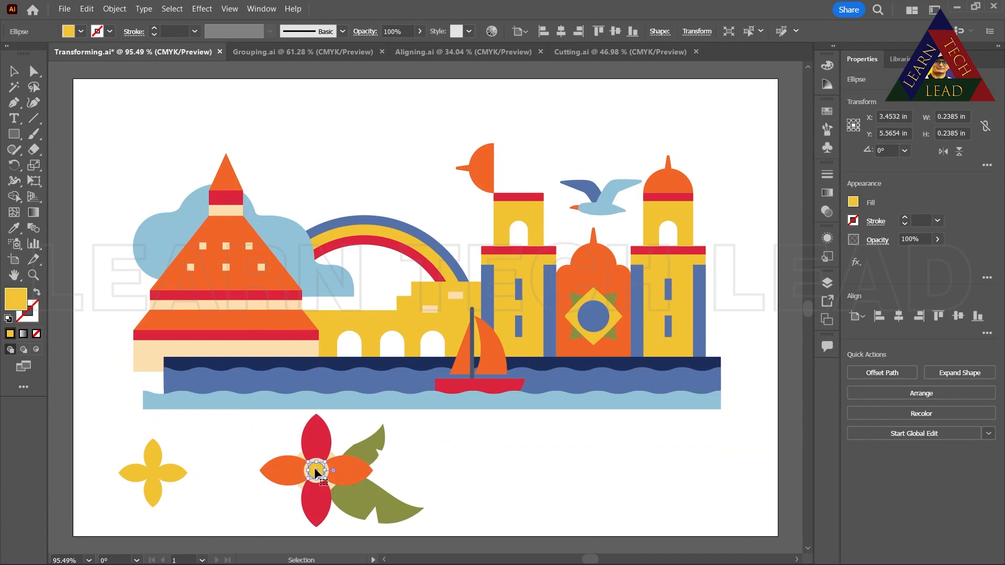
pyautogui.hotkey('ctrl', 'x')
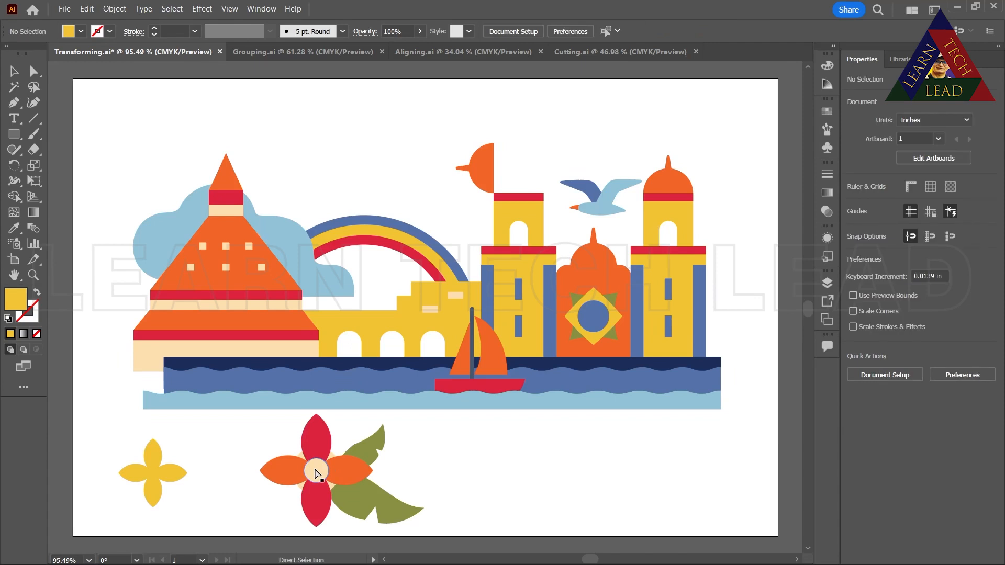
# - Undo the trial changes to the yellow circle and the yellow four-petal flower
pyautogui.hotkey('ctrl', 'z')
pyautogui.hotkey('ctrl', 'z')
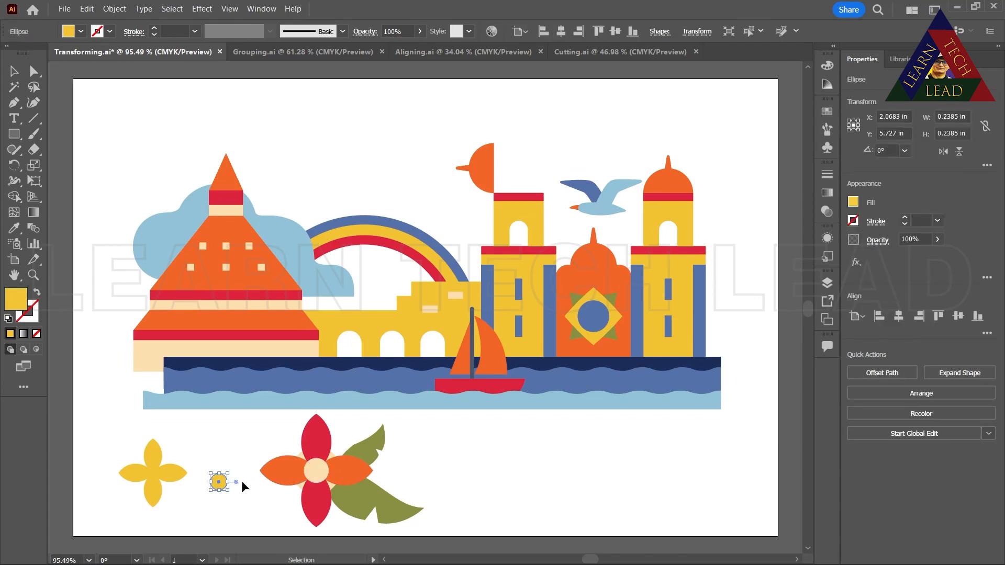
pyautogui.hotkey('ctrl', 'x')
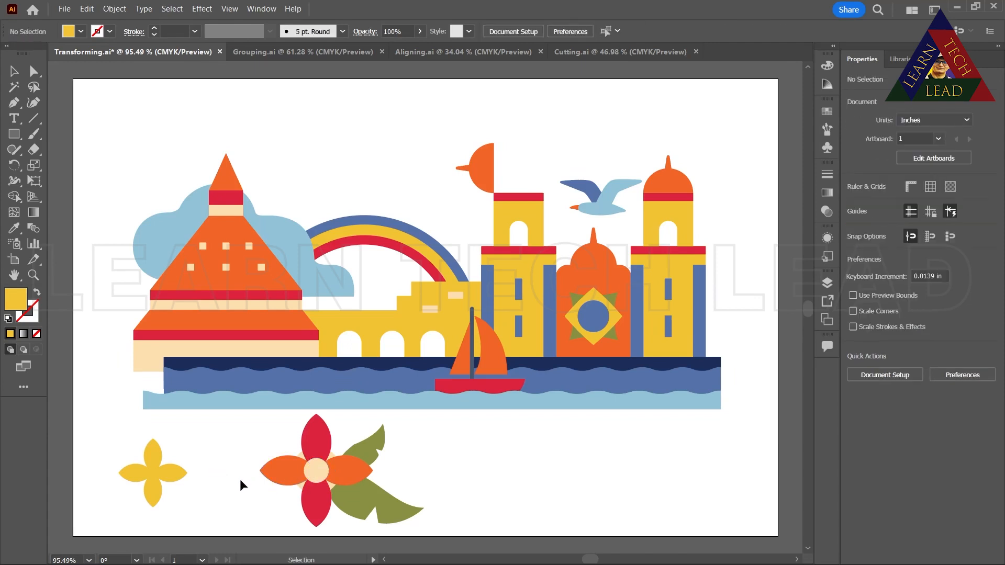
pyautogui.hotkey('ctrl', 'z')
pyautogui.hotkey('ctrl', 'z')
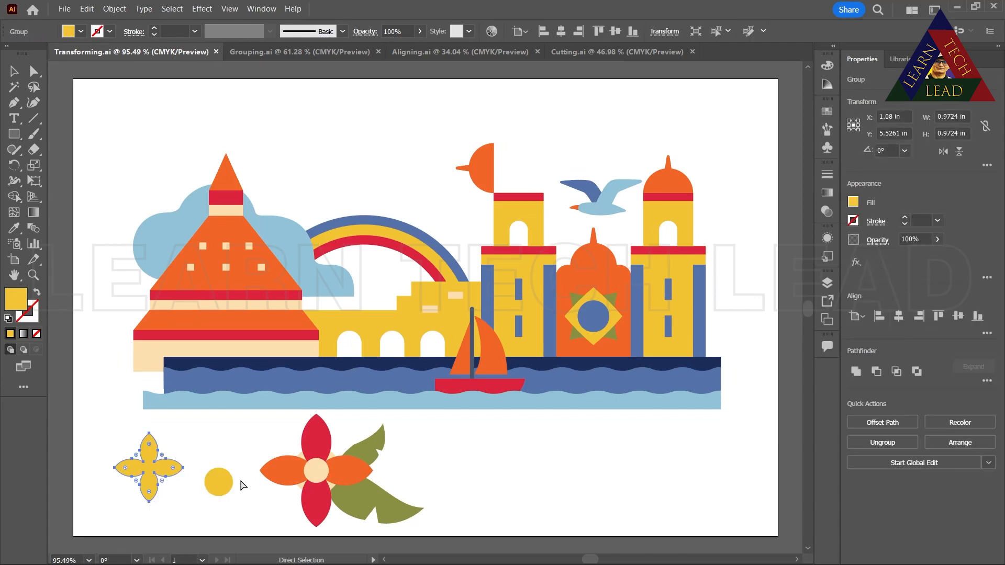
# - Set the yellow circle's width to 0.2 in without constraining its height
pyautogui.click(221, 500)
pyautogui.click(225, 489)
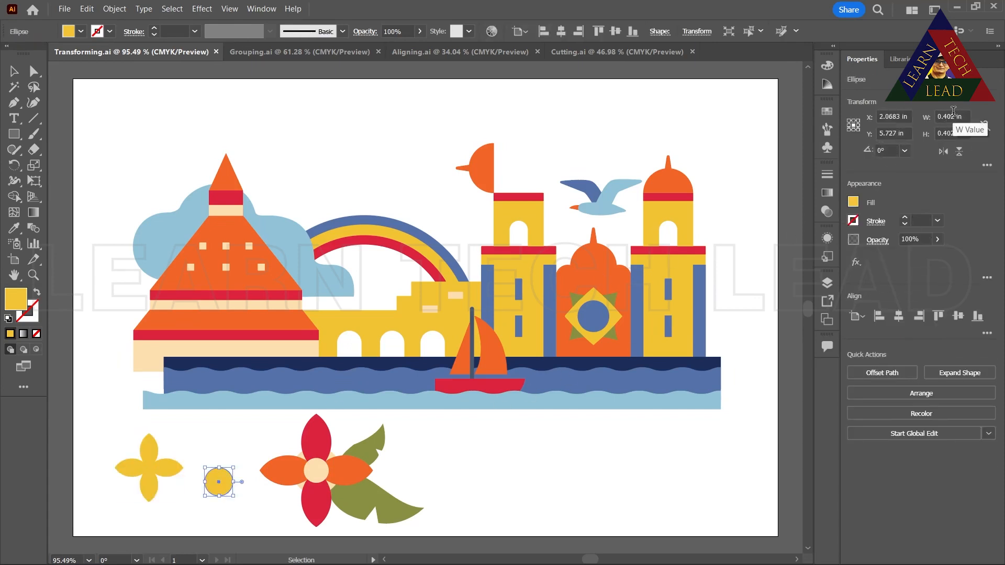
pyautogui.doubleClick(948, 116)
pyautogui.write('.')
pyautogui.press('Return')
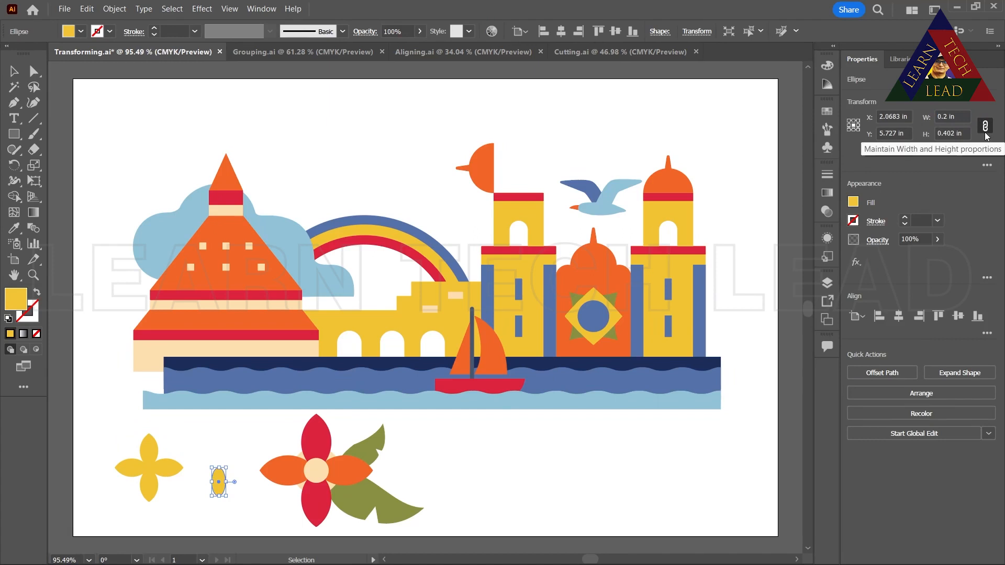
# - Link the yellow ellipse's width and height proportions and set its width to 2 in
pyautogui.click(984, 127)
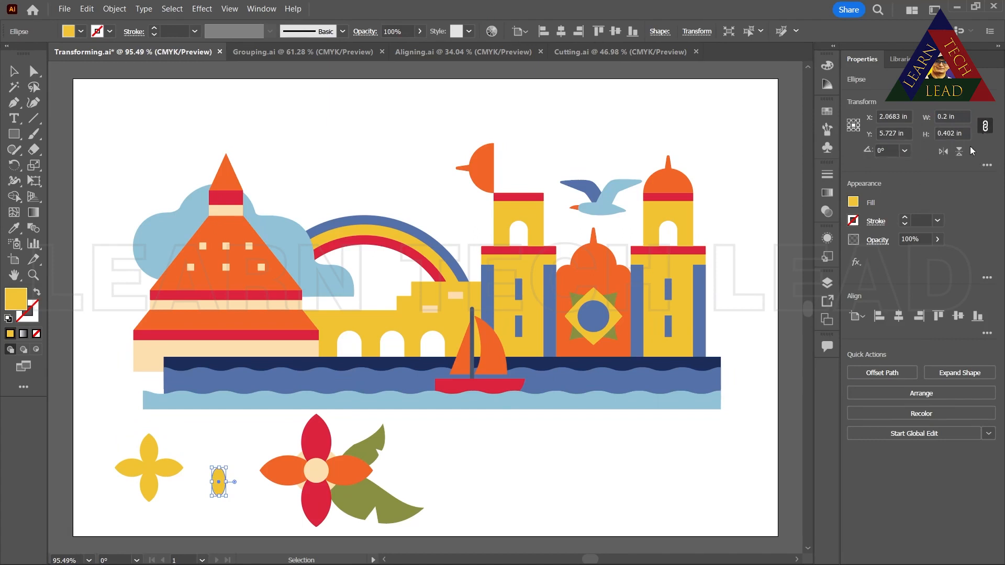
pyautogui.click(946, 117)
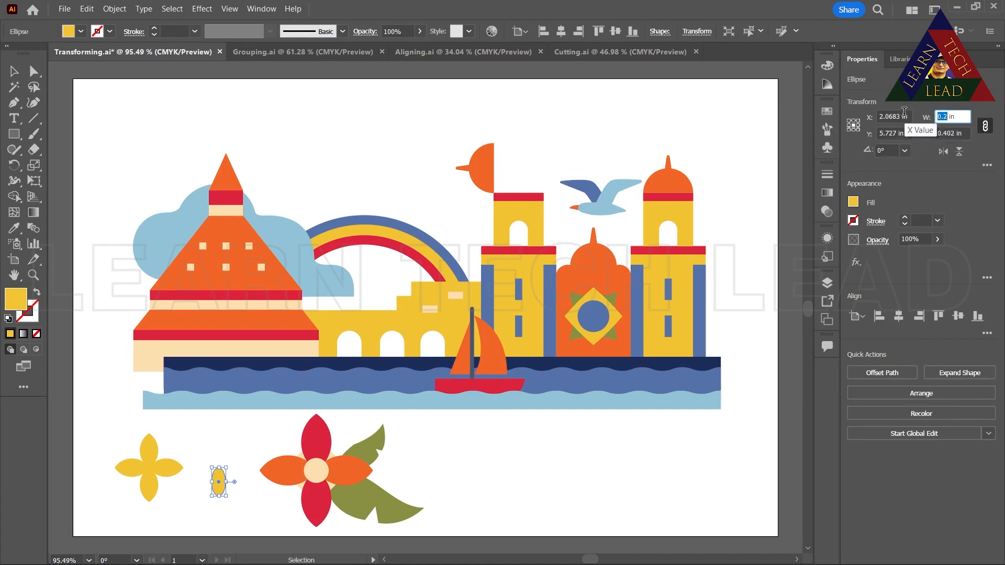
pyautogui.write('2')
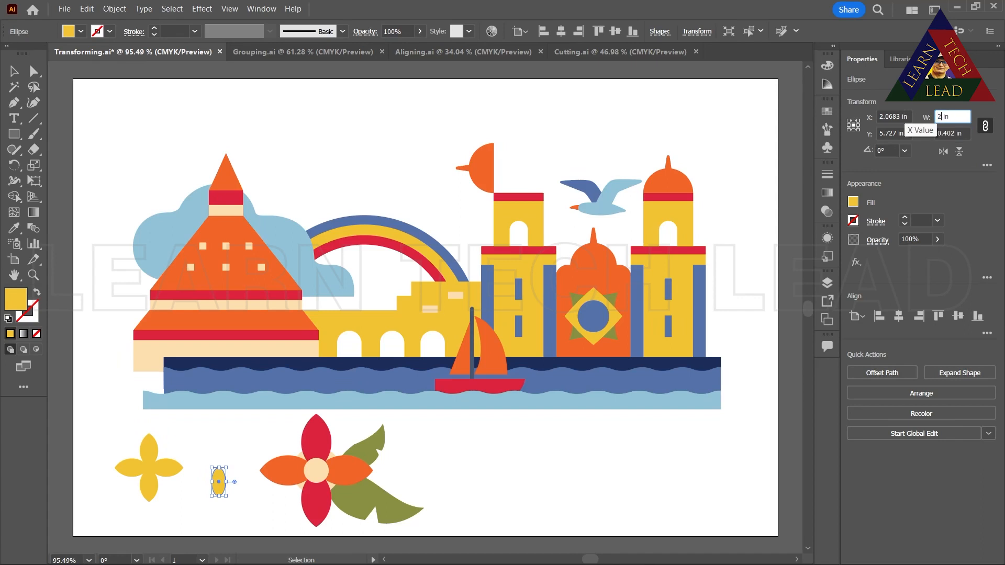
pyautogui.click(961, 133)
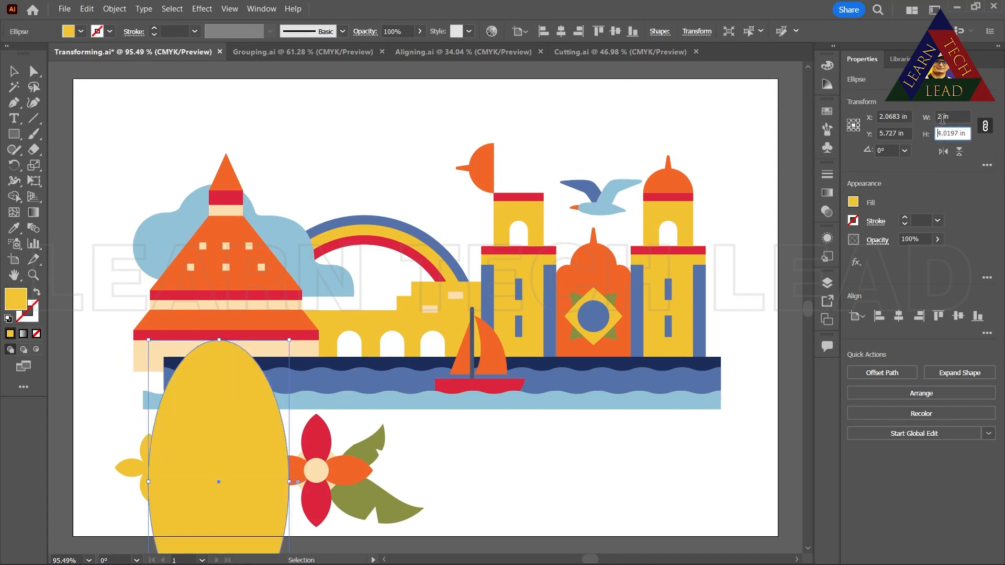
# - Set the yellow ellipse's width to 0.2 in with its proportions still linked
pyautogui.doubleClick(943, 117)
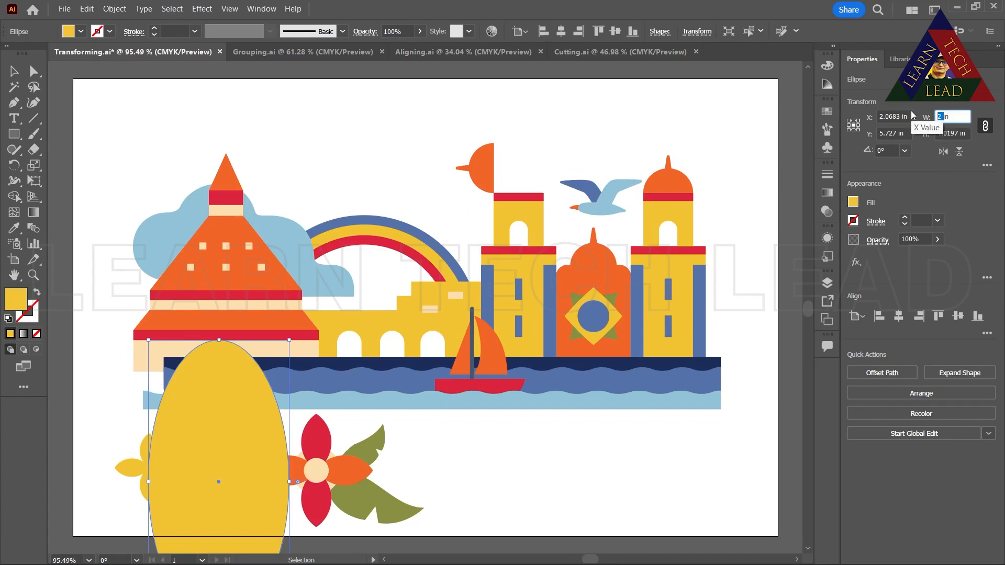
pyautogui.press('BackSpace')
pyautogui.write('.2')
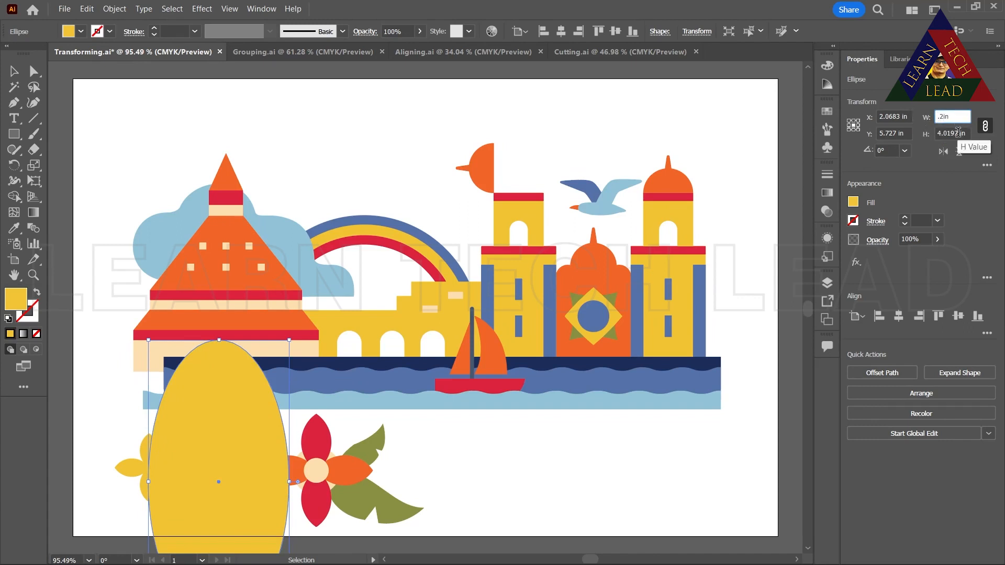
pyautogui.press('Tab')
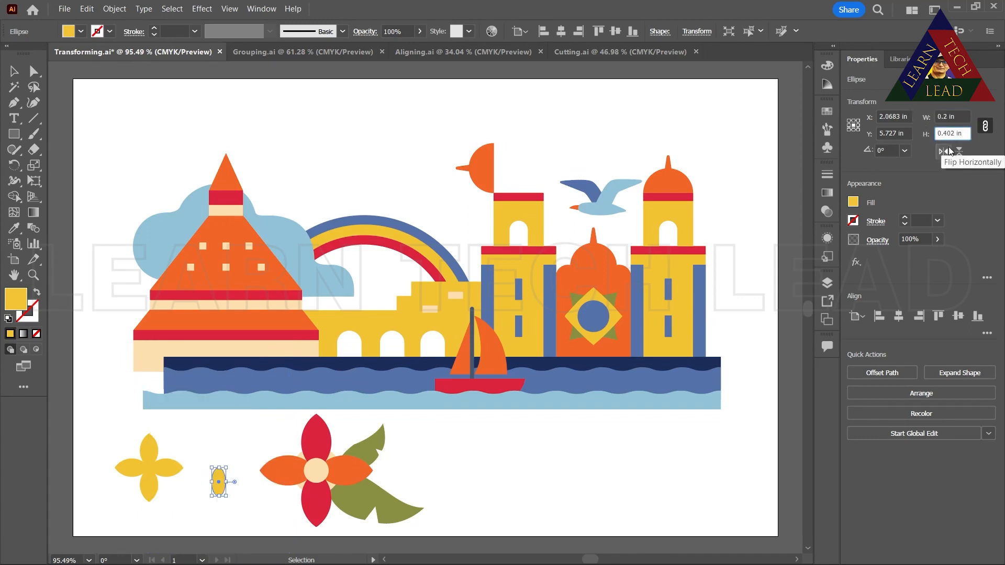
# - Unlink the yellow ellipse's proportions to set its height to 0.2 in, and link width and height again
pyautogui.click(985, 126)
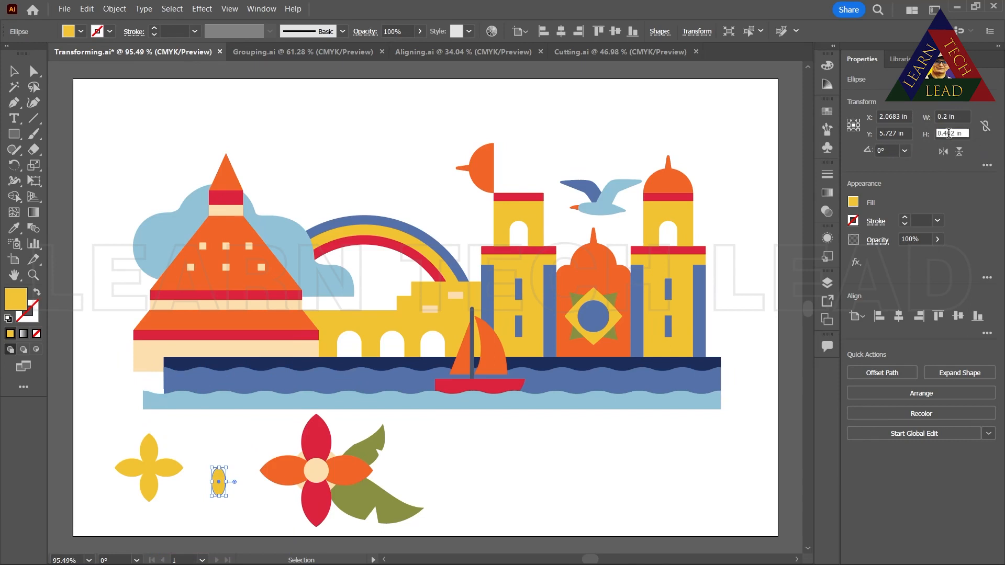
pyautogui.moveTo(954, 131); pyautogui.dragTo(927, 134)
pyautogui.write('.2')
pyautogui.press('Return')
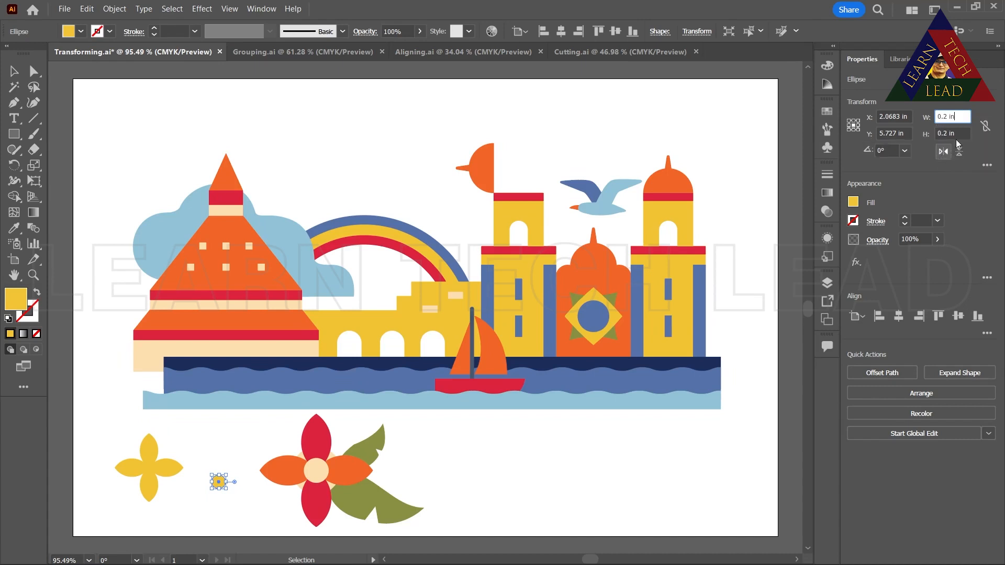
pyautogui.click(985, 129)
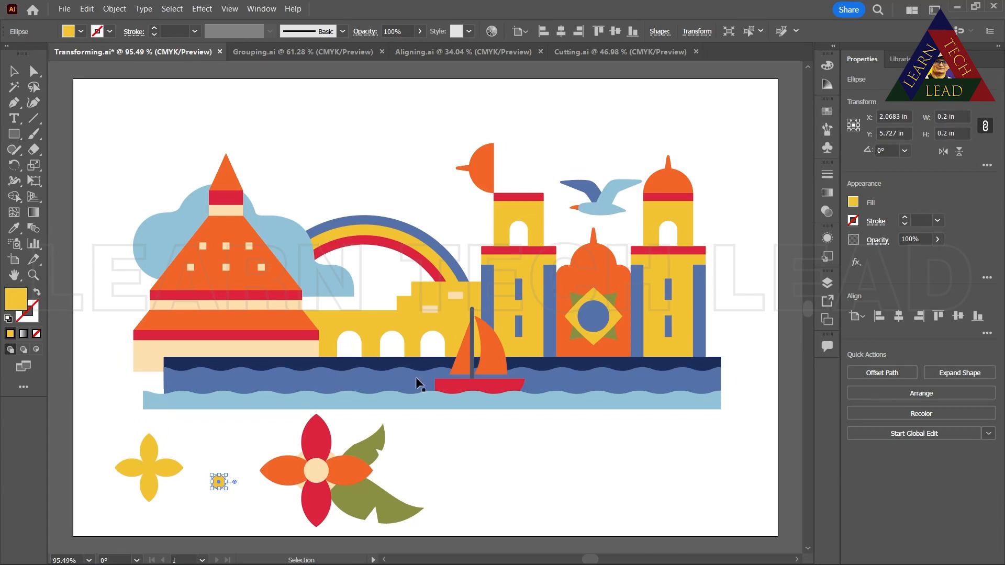
# - Place the small yellow circle on the red-and-orange flower's center and set its X position to 3 in
pyautogui.moveTo(217, 481); pyautogui.dragTo(315, 469)
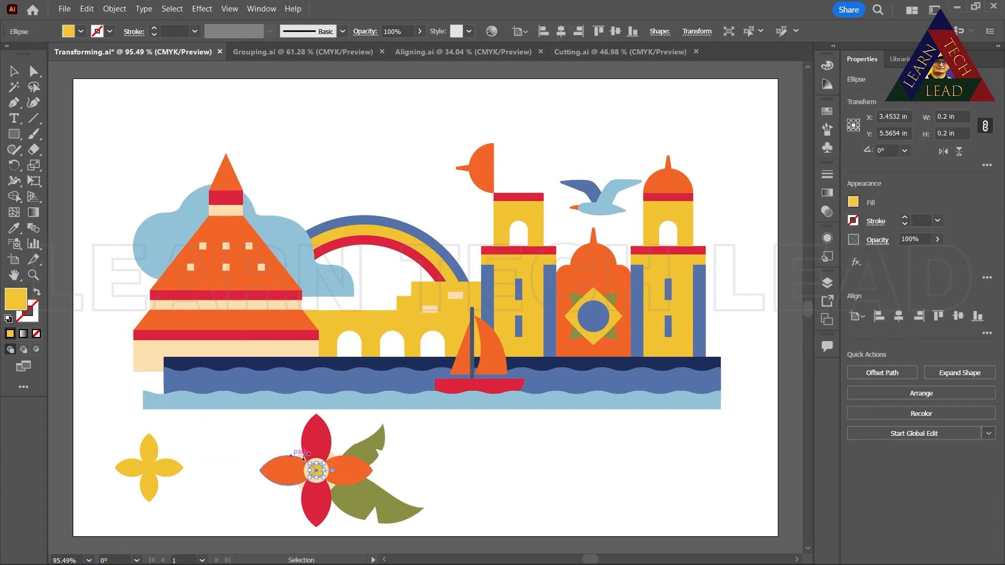
pyautogui.click(899, 117)
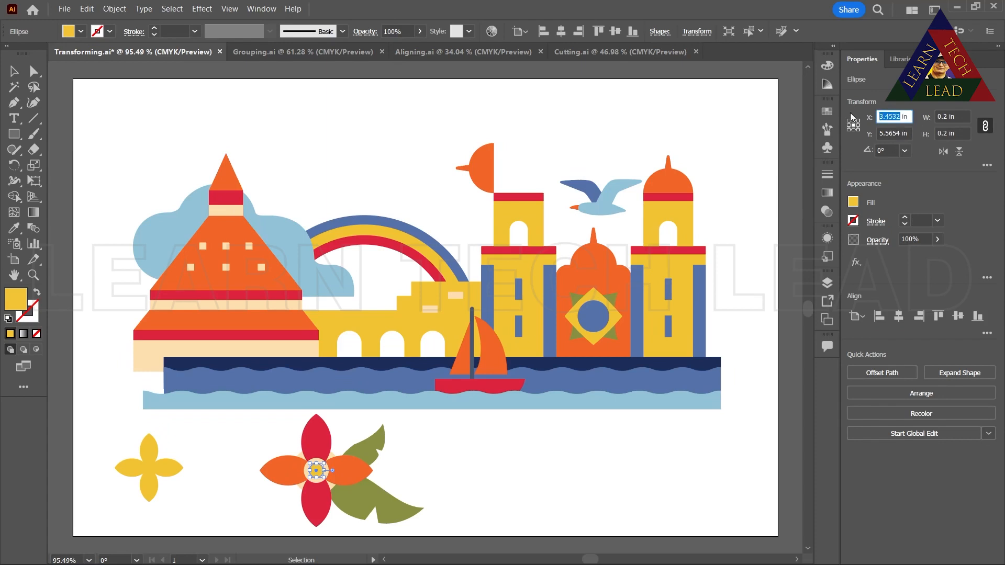
pyautogui.write('3')
pyautogui.click(888, 133)
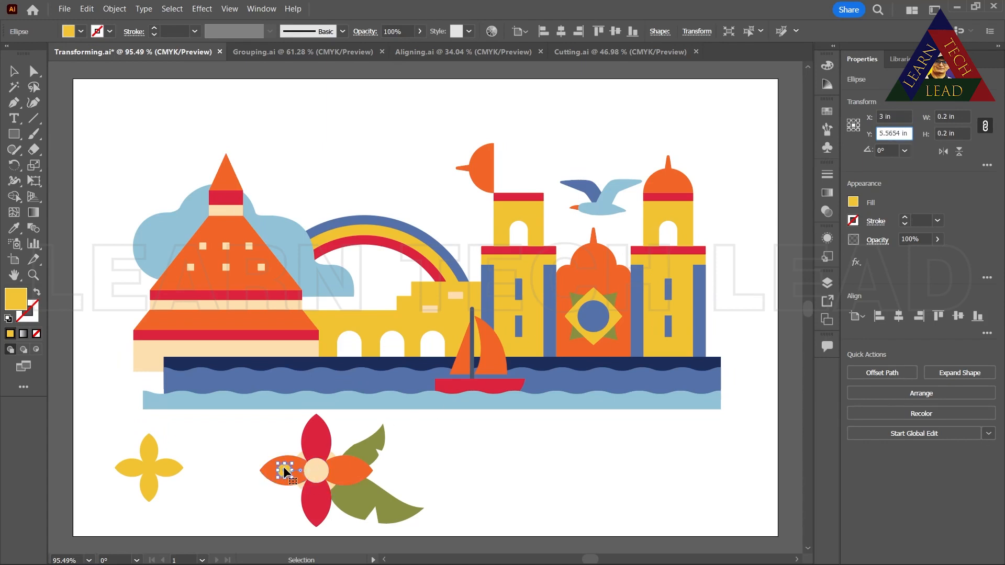
# - Move the small yellow circle to the center of the red-and-orange flower and look at the additional transform options
pyautogui.moveTo(285, 468); pyautogui.dragTo(316, 470)
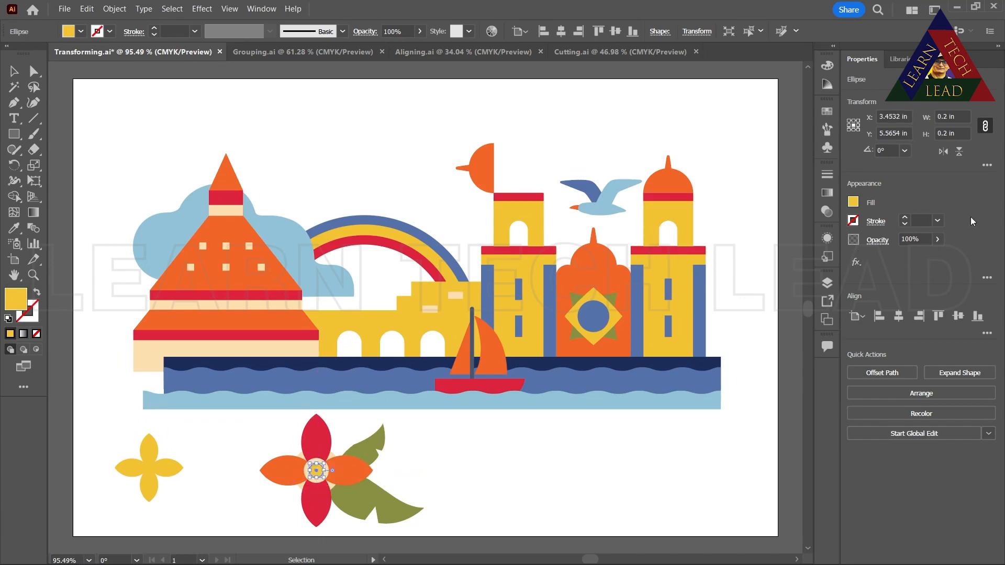
pyautogui.click(986, 166)
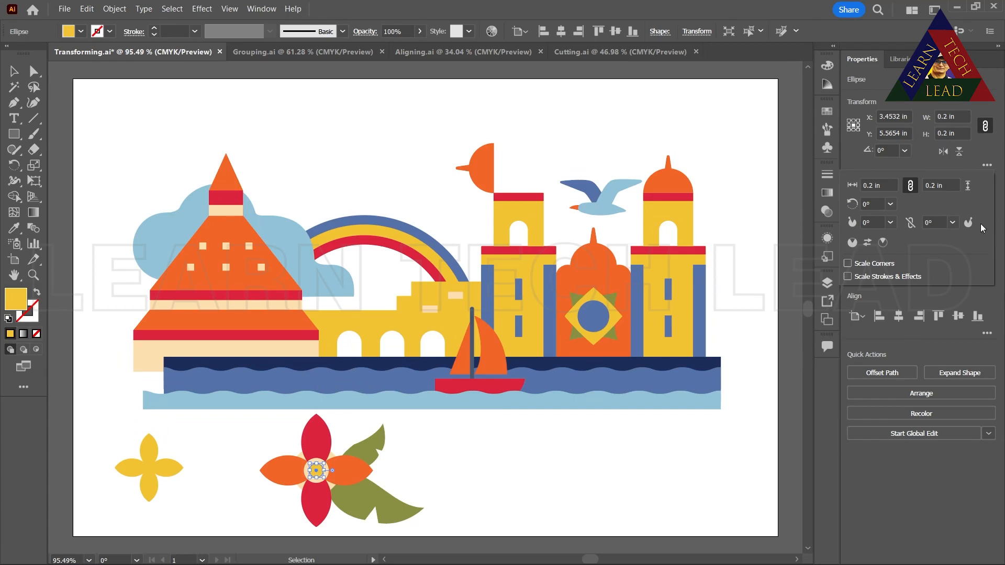
pyautogui.click(926, 295)
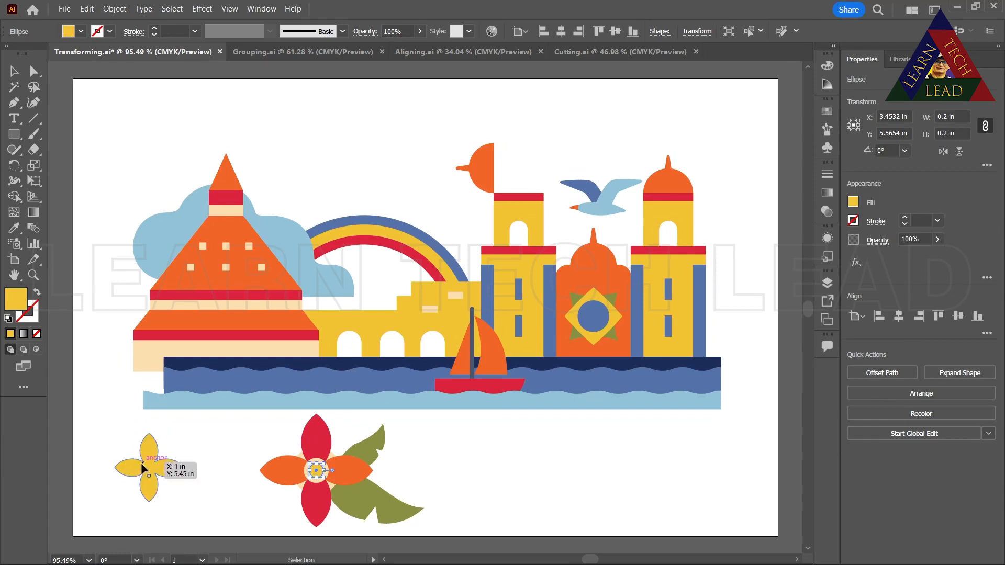
# - Move the yellow four-petal flower closer to the red-and-orange flower, to about X 2.06 in and Y 5.56 in
pyautogui.moveTo(167, 468); pyautogui.dragTo(190, 466)
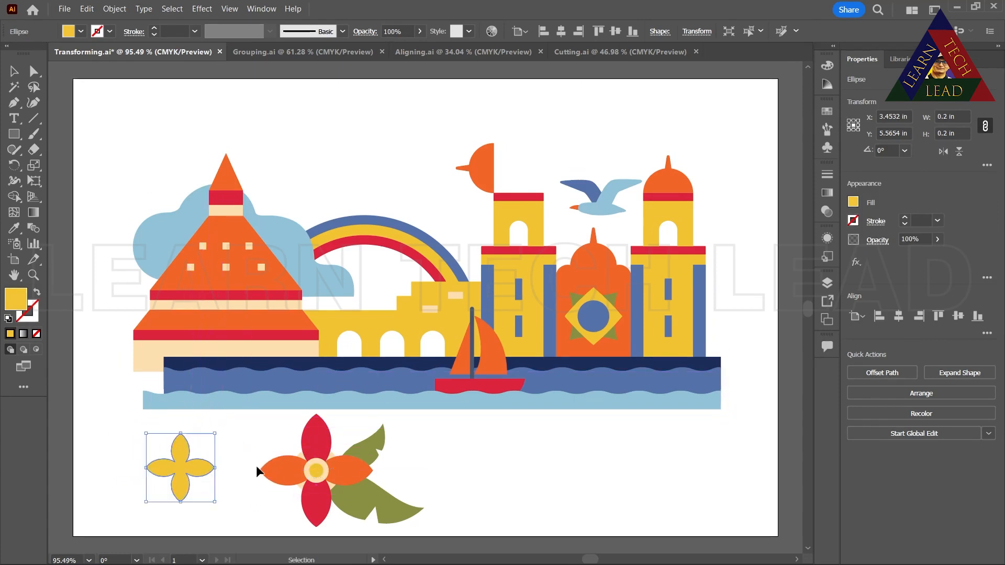
pyautogui.click(83, 467)
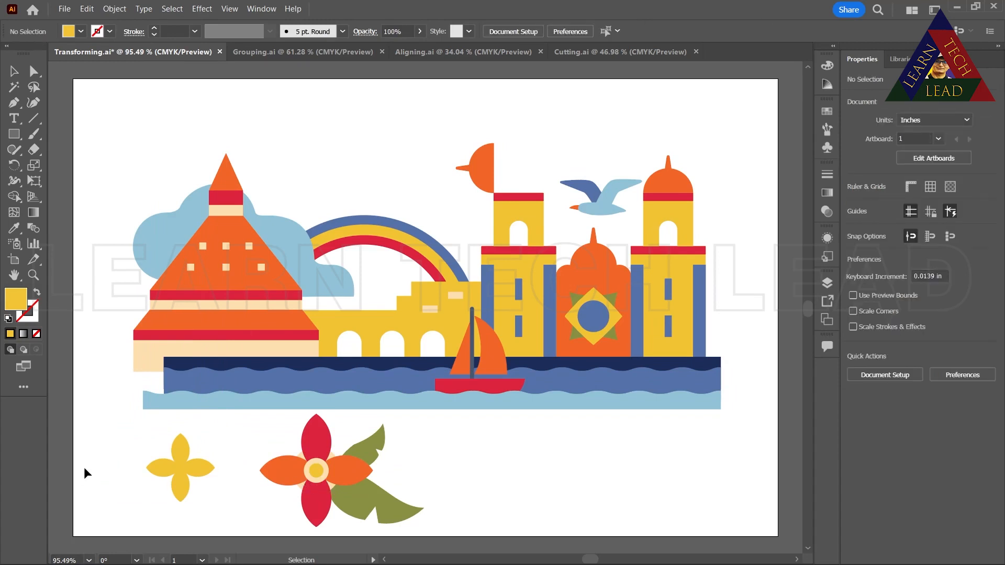
pyautogui.click(178, 470)
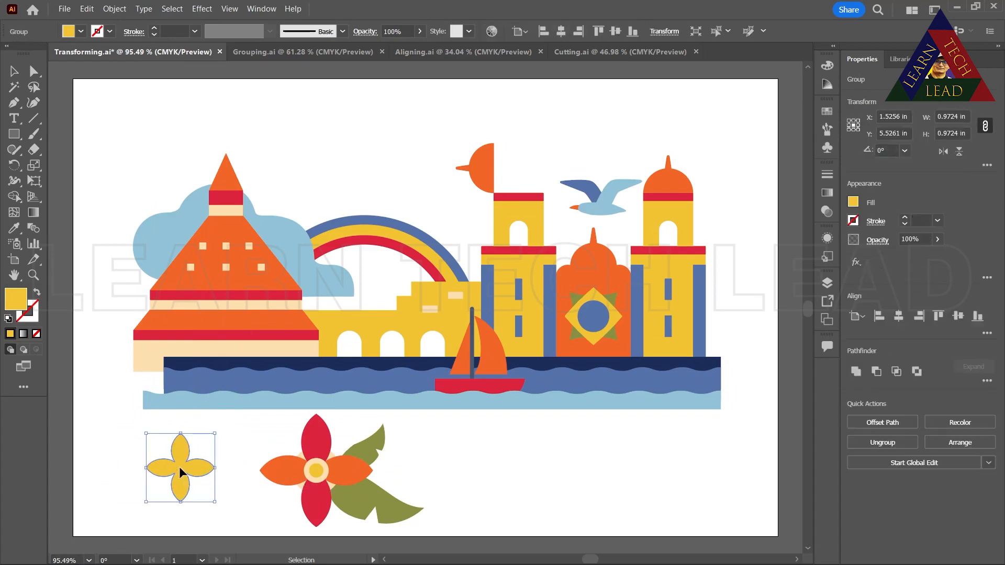
pyautogui.moveTo(179, 466); pyautogui.dragTo(216, 469)
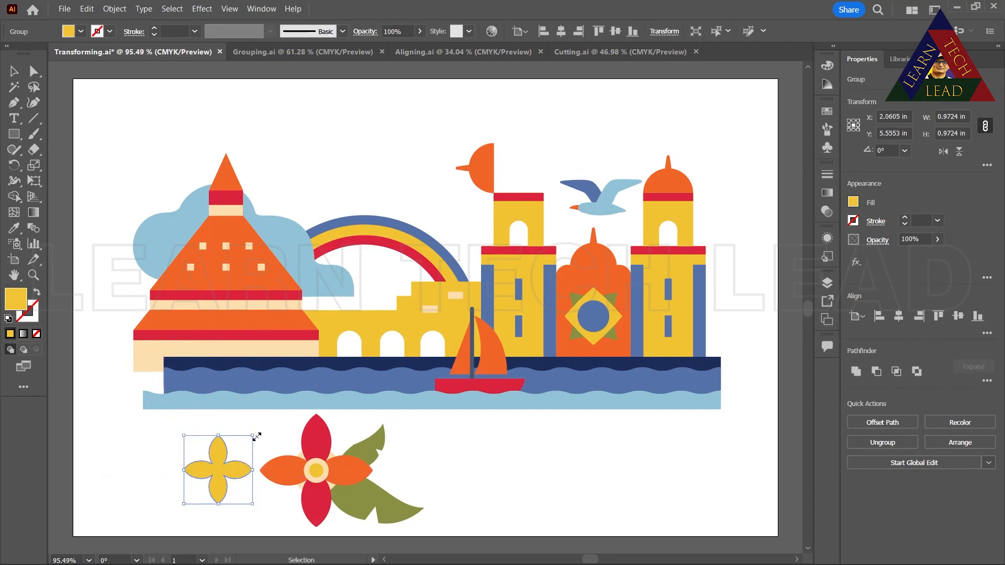
# - Rotate the yellow four-petal flower freehand by 90° and set its rotation angle to 120°
pyautogui.moveTo(256, 433); pyautogui.dragTo(184, 419)
pyautogui.click(904, 151)
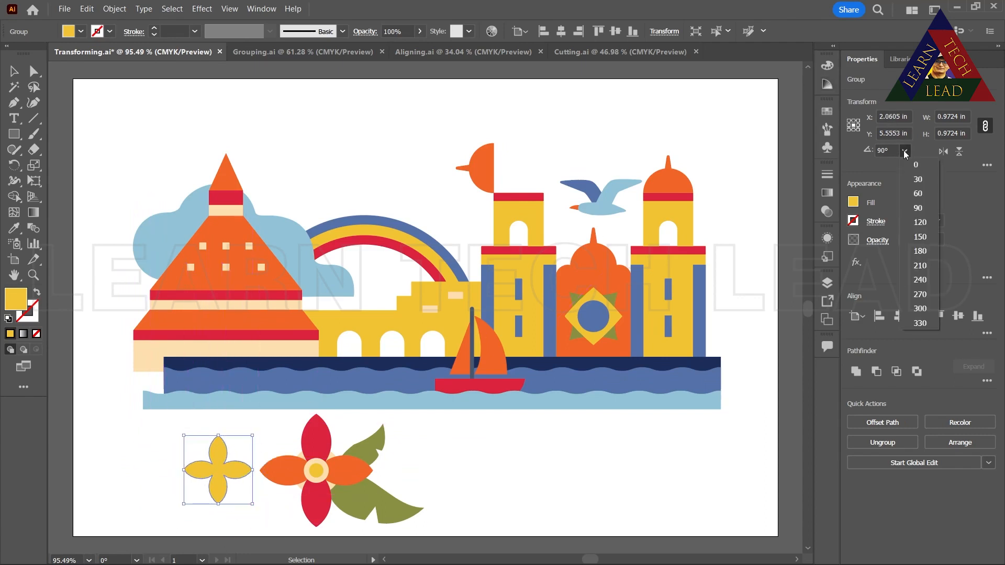
pyautogui.click(925, 222)
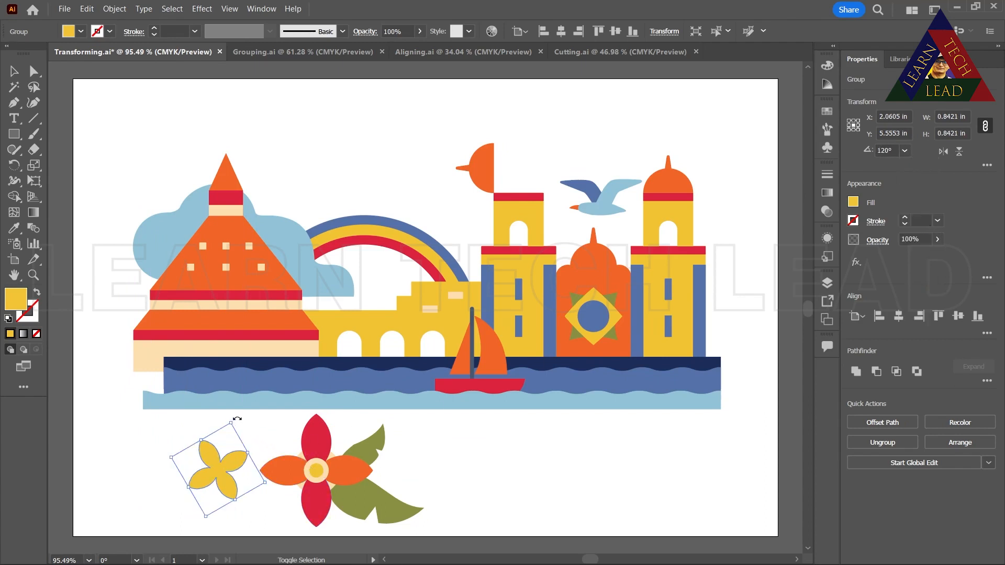
# - Move the yellow four-petal flower behind the red-and-orange flower and rotate it freehand to about 128°
pyautogui.moveTo(237, 419); pyautogui.dragTo(234, 472)
pyautogui.moveTo(236, 418); pyautogui.dragTo(153, 444)
pyautogui.moveTo(218, 470); pyautogui.dragTo(309, 473)
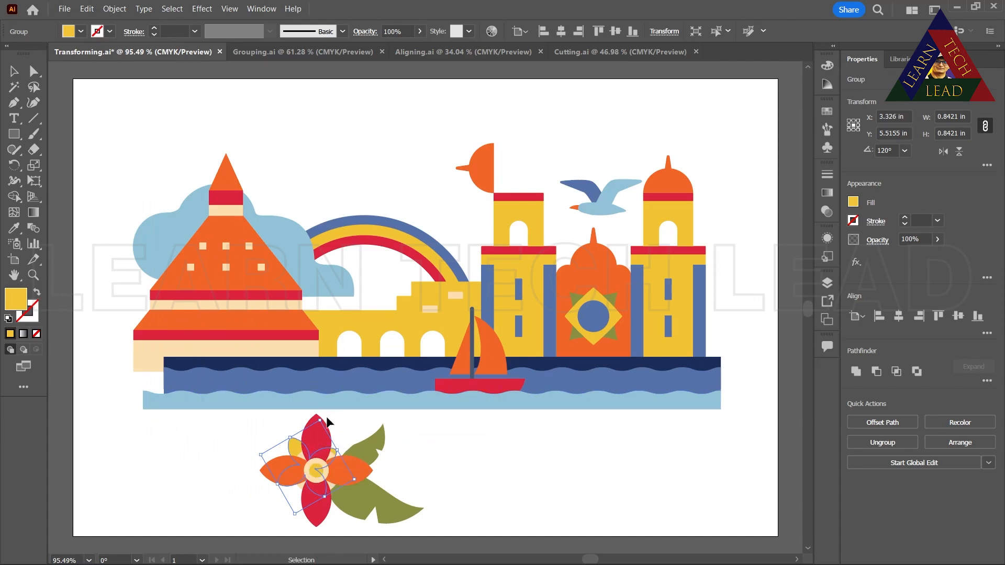
pyautogui.moveTo(327, 419); pyautogui.dragTo(314, 414)
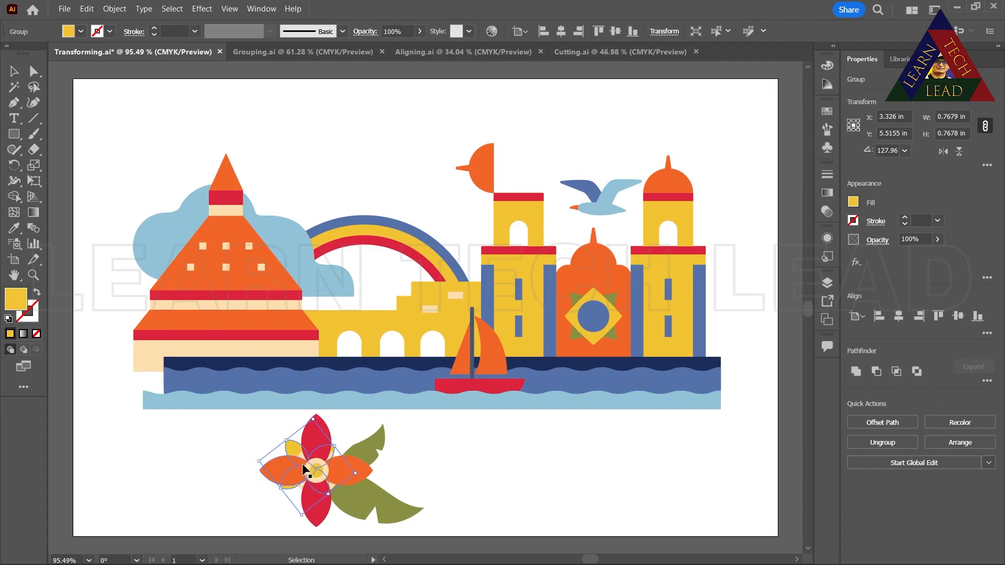
# - Center the yellow flower behind the red-and-orange flower at about X 3.45 in and enlarge it so its petals fill the gaps
pyautogui.moveTo(303, 465); pyautogui.dragTo(311, 466)
pyautogui.hotkey('ctrl', 'z')
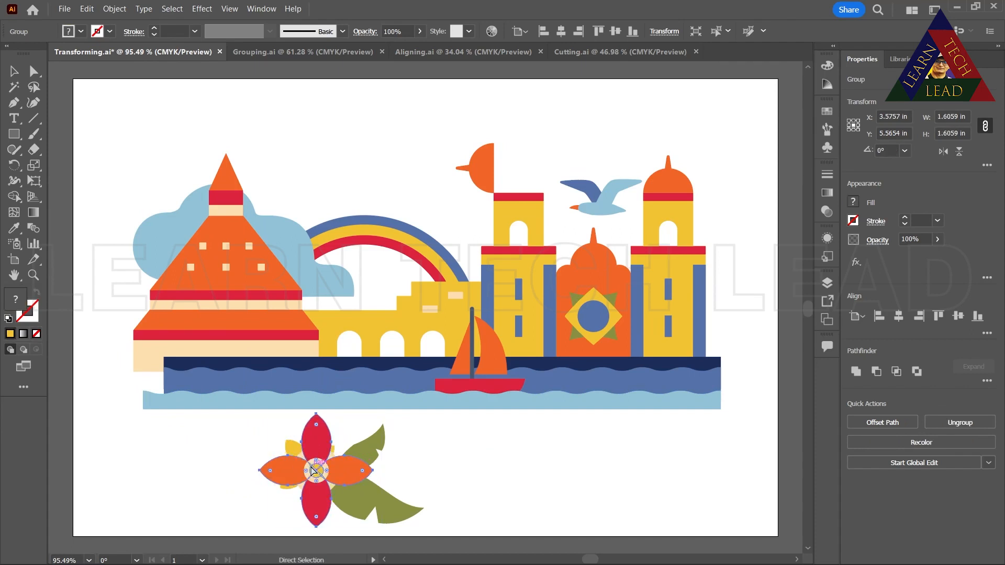
pyautogui.click(291, 453)
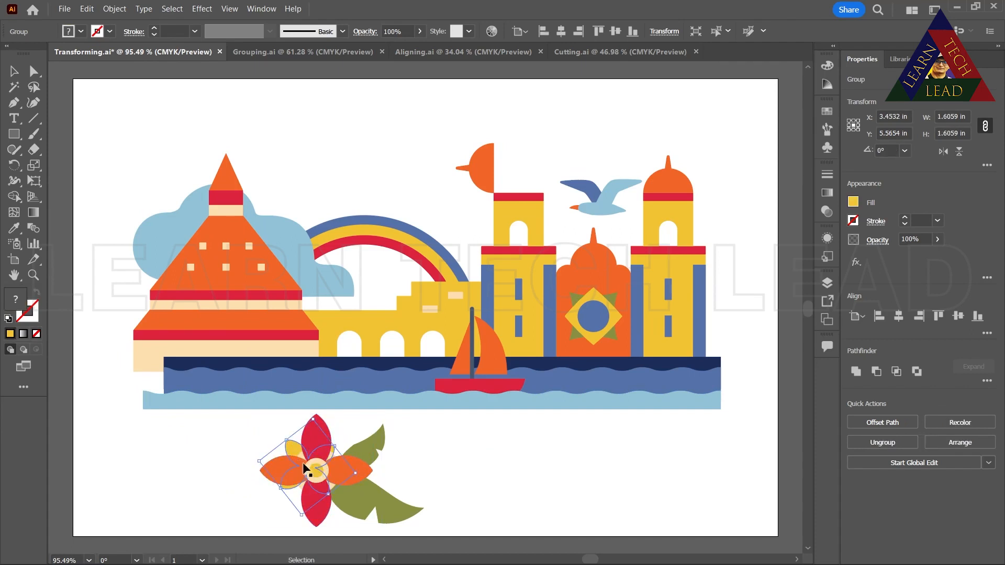
pyautogui.click(306, 468)
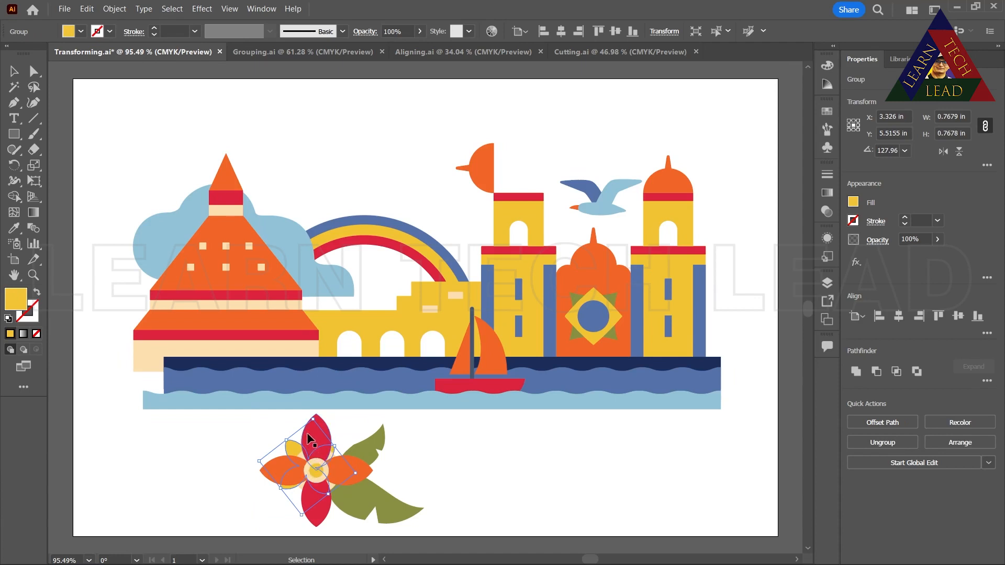
pyautogui.moveTo(297, 449); pyautogui.dragTo(305, 449)
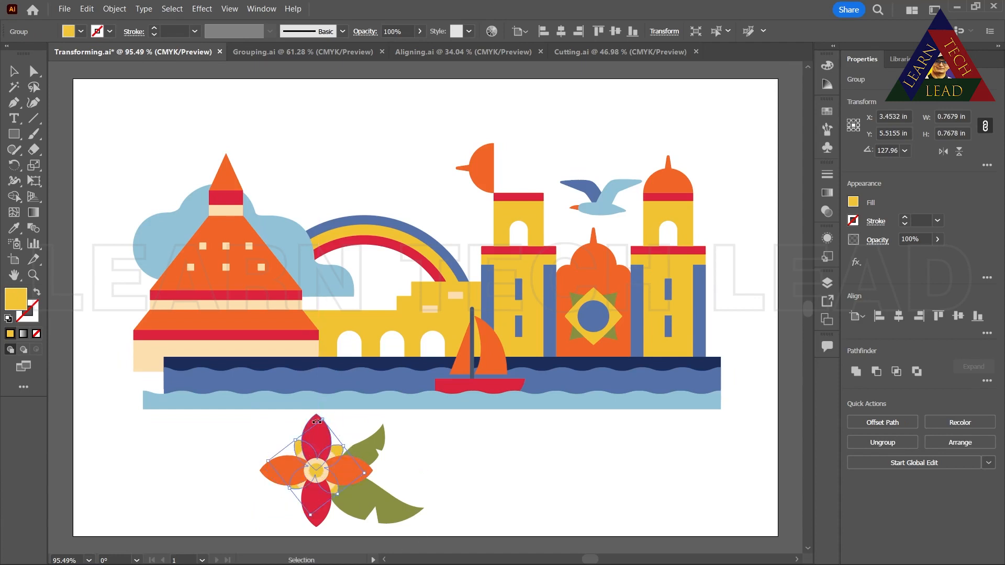
pyautogui.moveTo(323, 418); pyautogui.dragTo(375, 353)
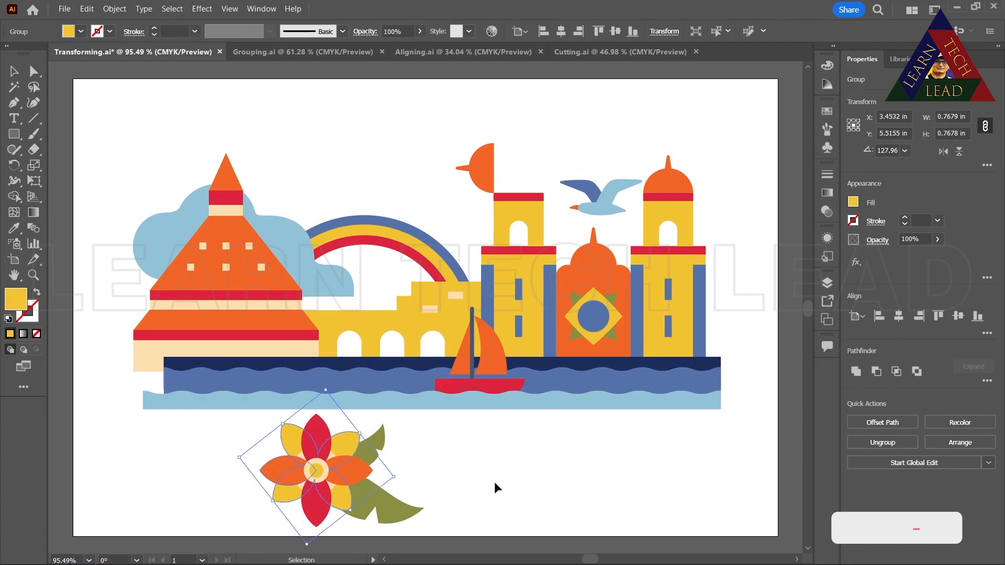
pyautogui.click(476, 469)
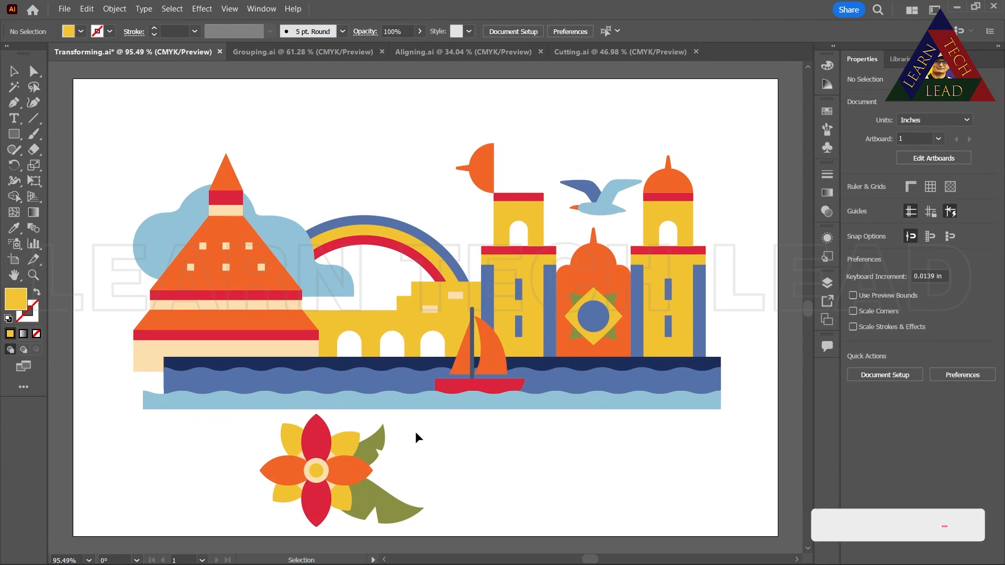
# - Move the whole flower with its green leaves onto the base of the orange pyramid building, over the water's left end
pyautogui.moveTo(415, 429); pyautogui.dragTo(291, 505)
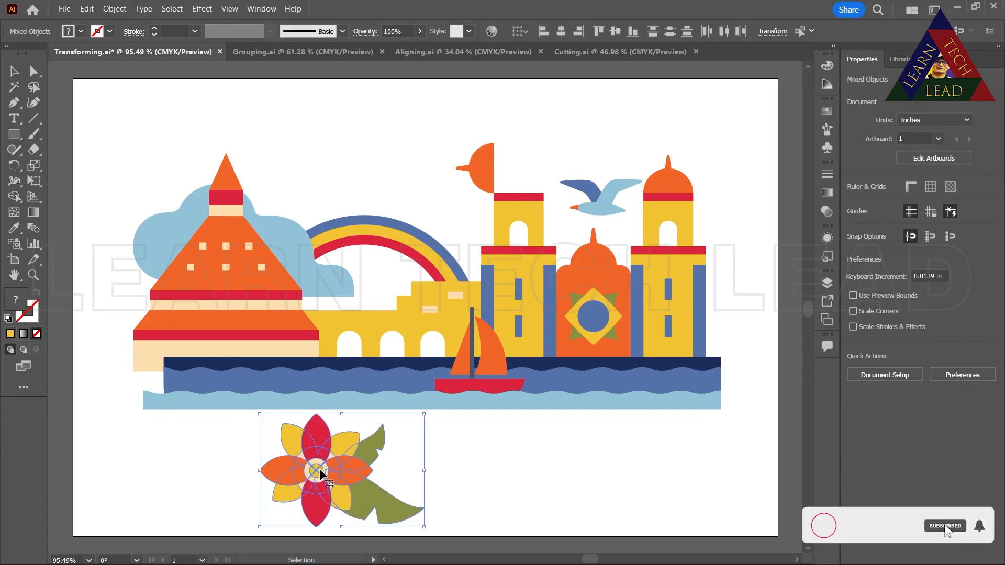
pyautogui.moveTo(319, 468); pyautogui.dragTo(152, 360)
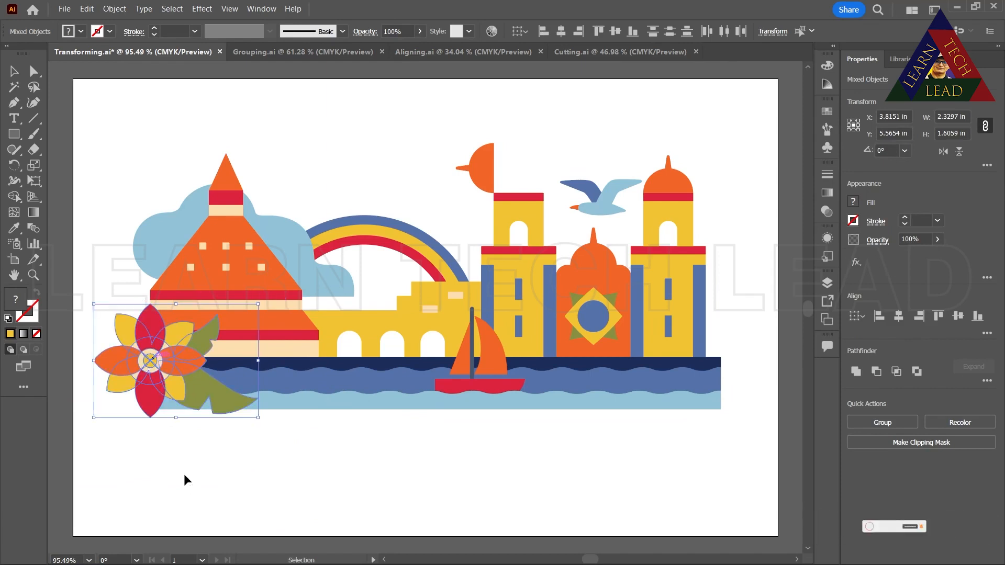
pyautogui.click(379, 454)
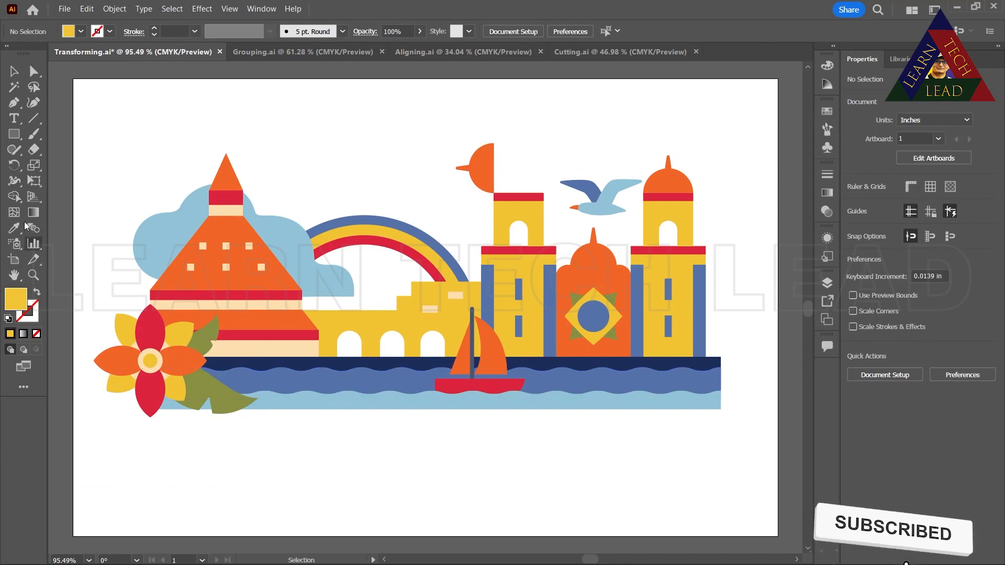
# - Rotate the sideways orange dome to 0° about its lower corner with the Rotate tool, placing it upright on the left tower
pyautogui.click(482, 163)
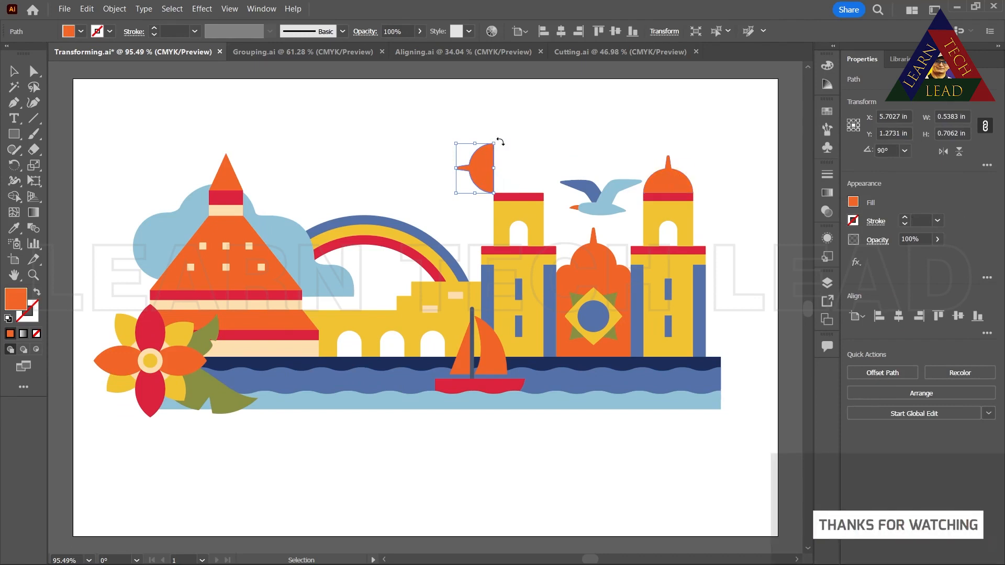
pyautogui.moveTo(496, 143); pyautogui.dragTo(519, 210)
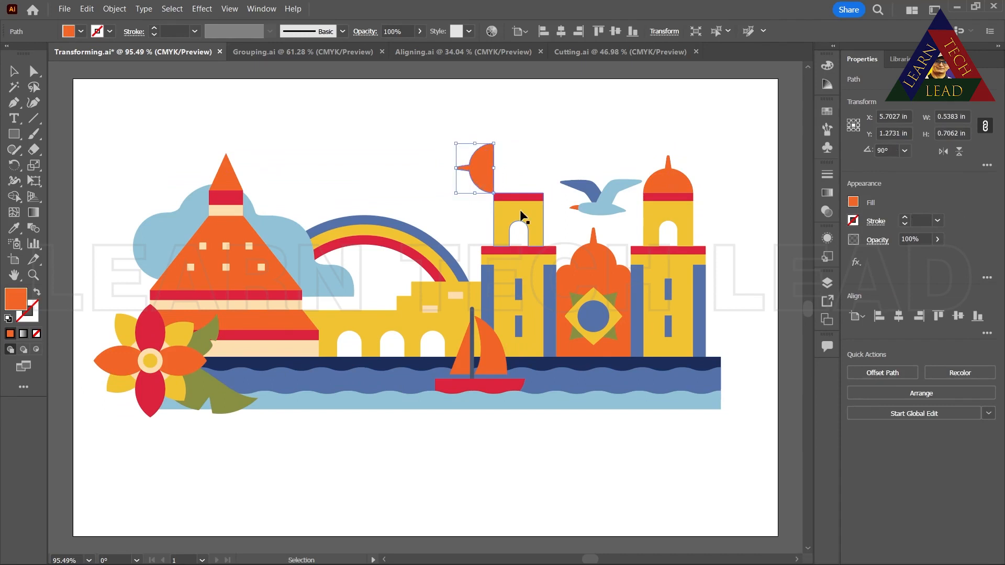
pyautogui.click(14, 166)
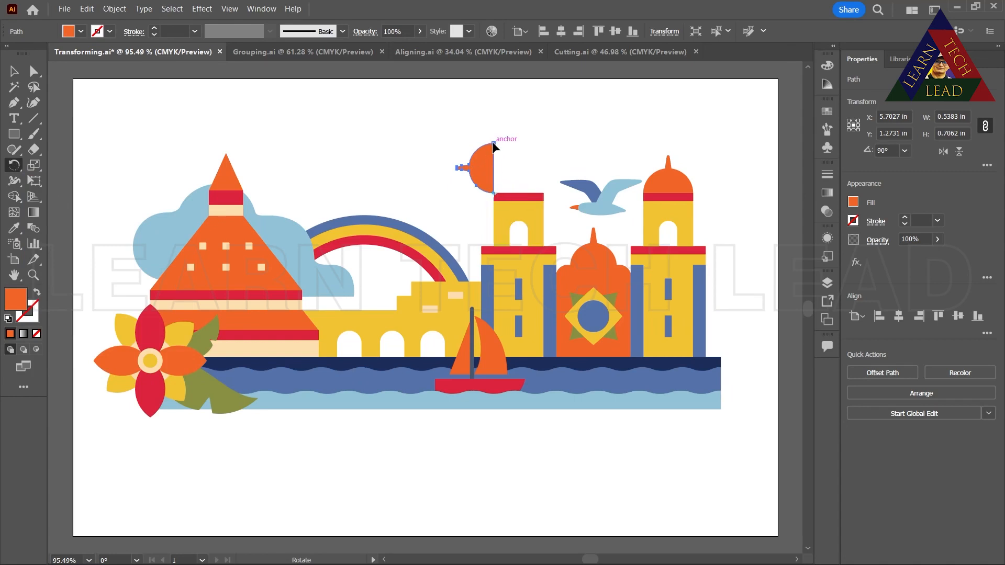
pyautogui.moveTo(494, 140); pyautogui.dragTo(528, 194)
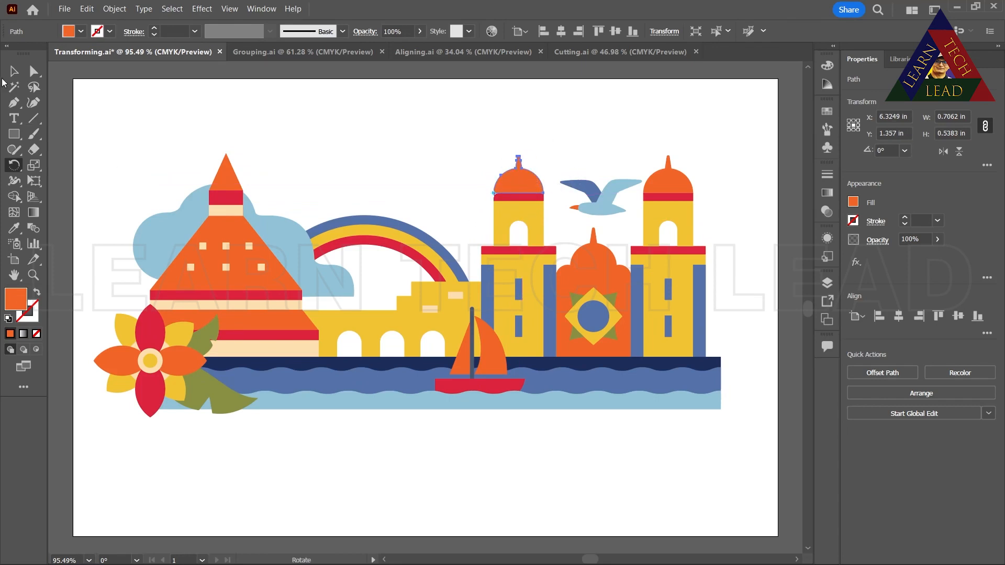
pyautogui.click(14, 72)
pyautogui.click(476, 434)
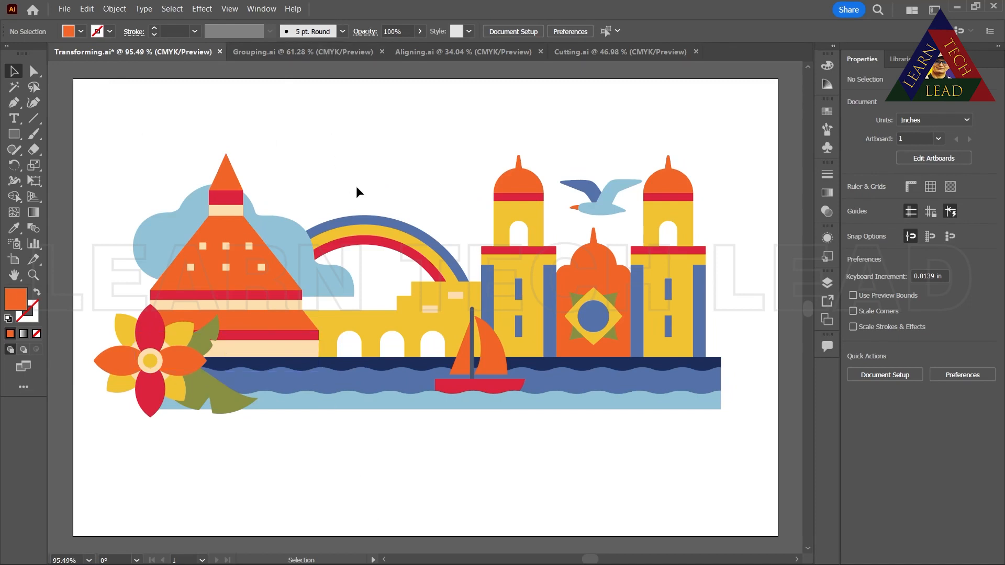
# - Switch to the Grouping.ai document and fit its artboard in the window
pyautogui.click(319, 52)
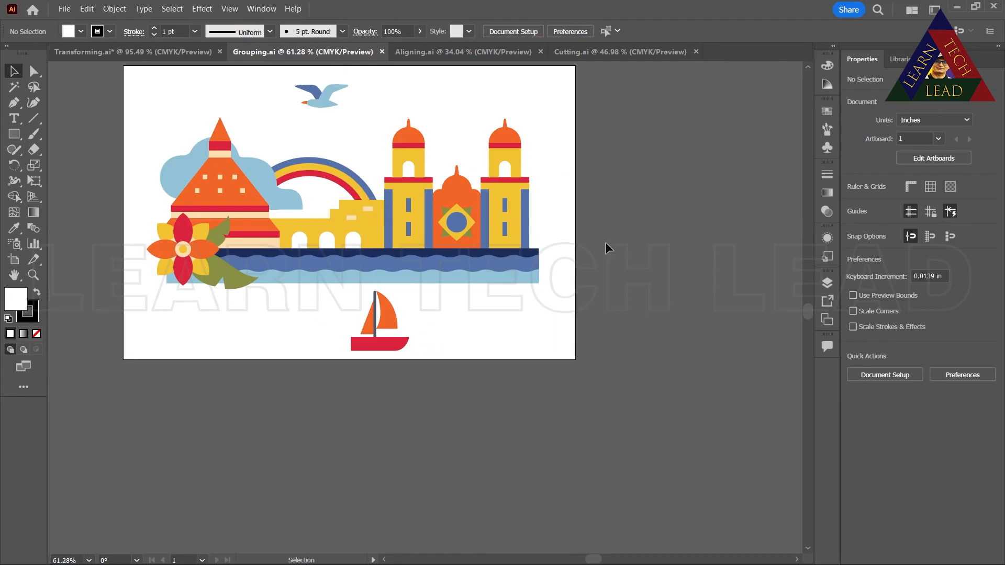
pyautogui.scroll(2, 605, 242)
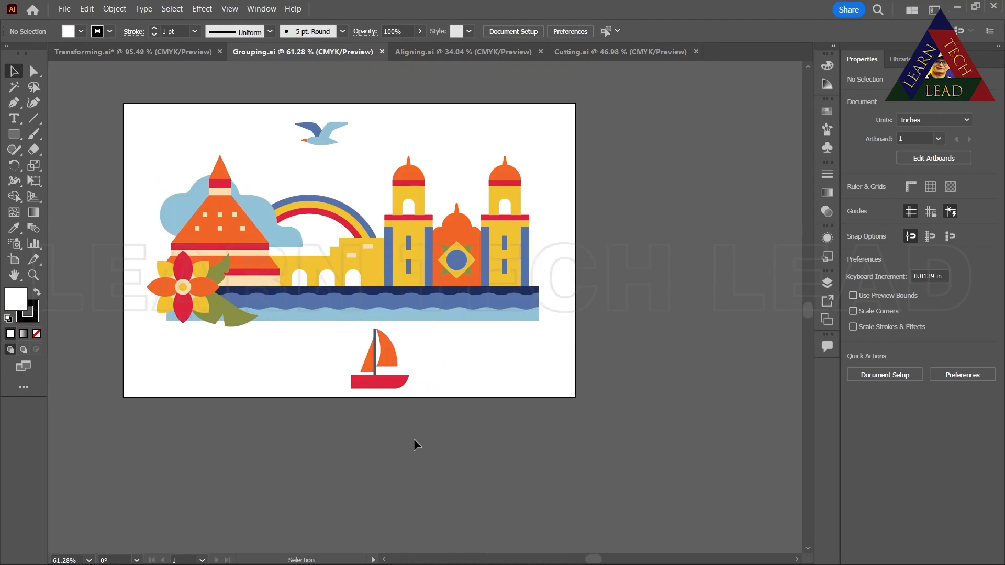
pyautogui.moveTo(419, 437); pyautogui.dragTo(471, 484)
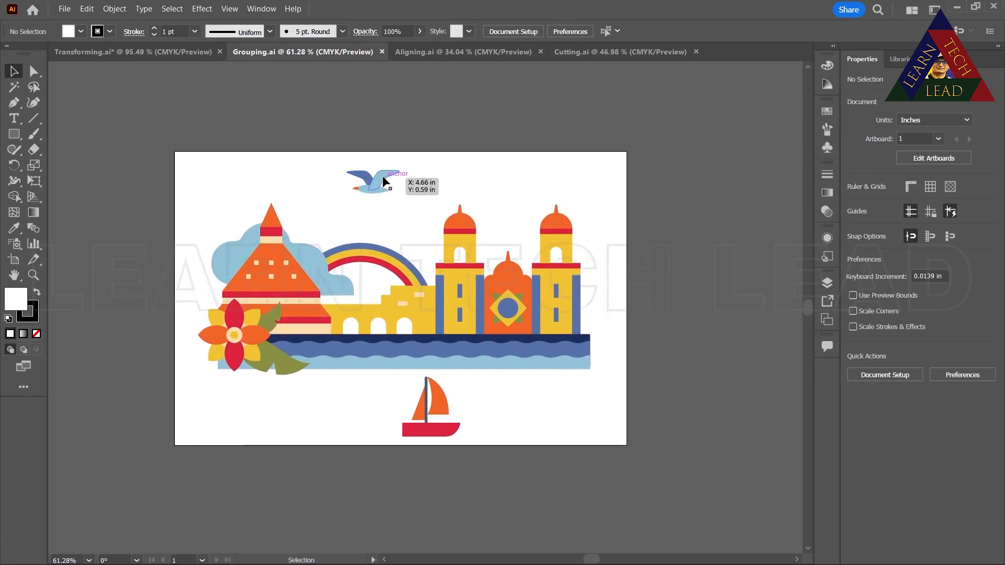
pyautogui.scroll(4, 383, 182)
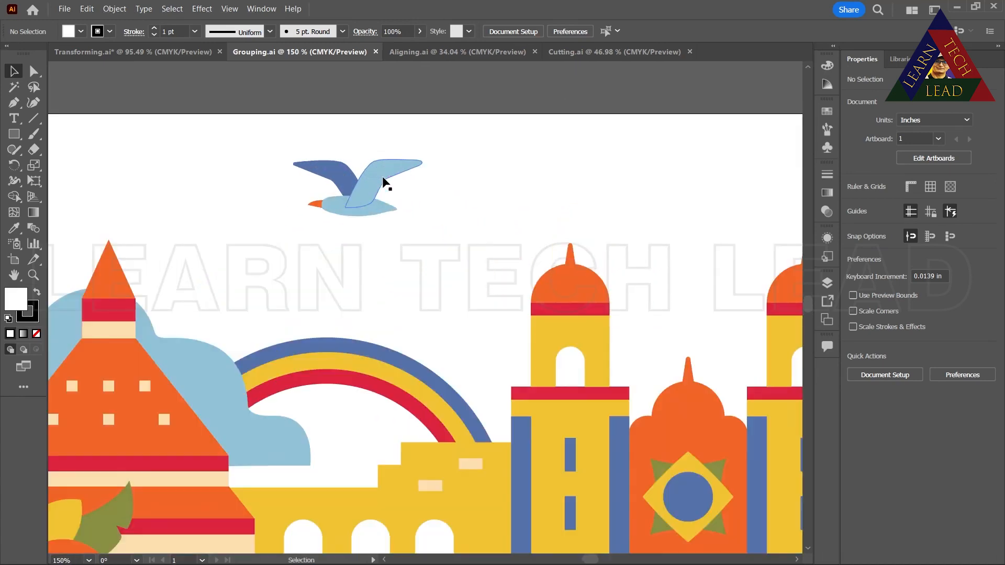
pyautogui.scroll(-7, 383, 184)
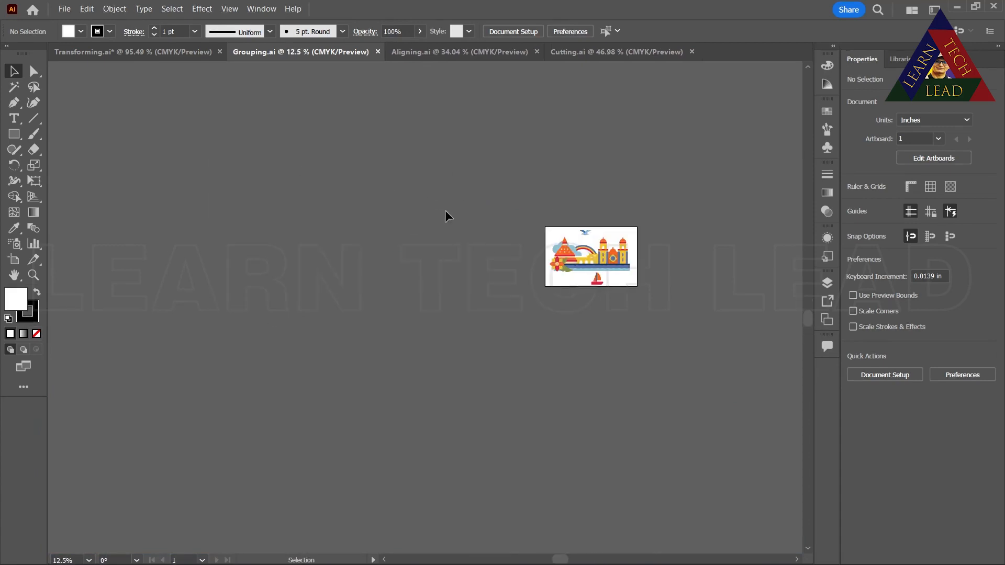
pyautogui.click(228, 9)
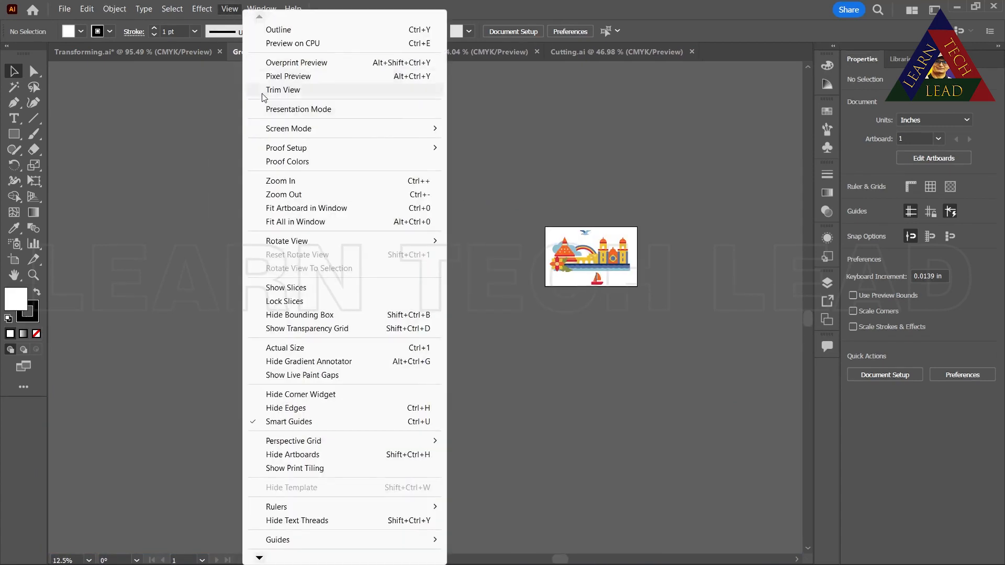
pyautogui.click(307, 209)
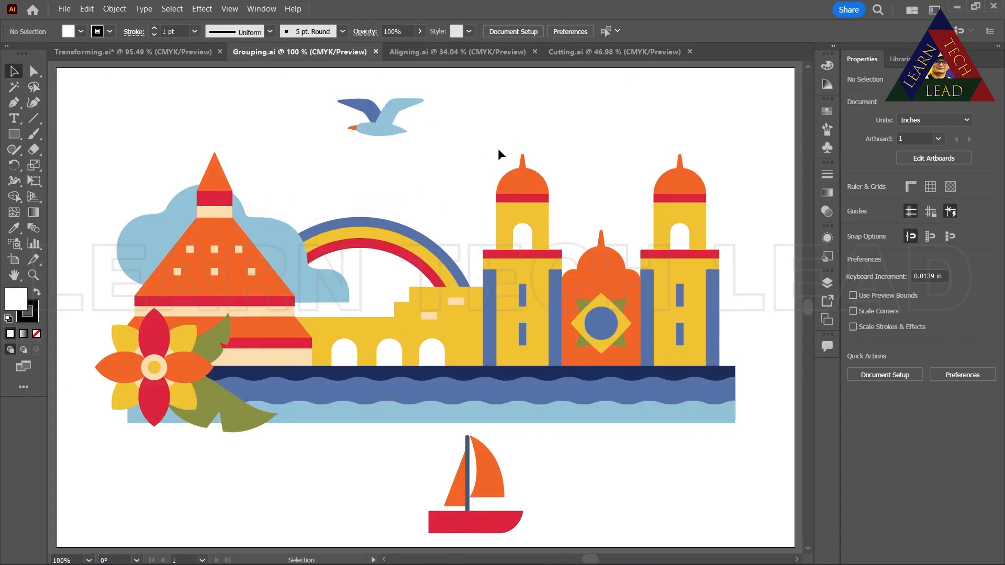
# - Try to move the bird's dark blue wing on its own, separately from the other pieces
pyautogui.click(369, 109)
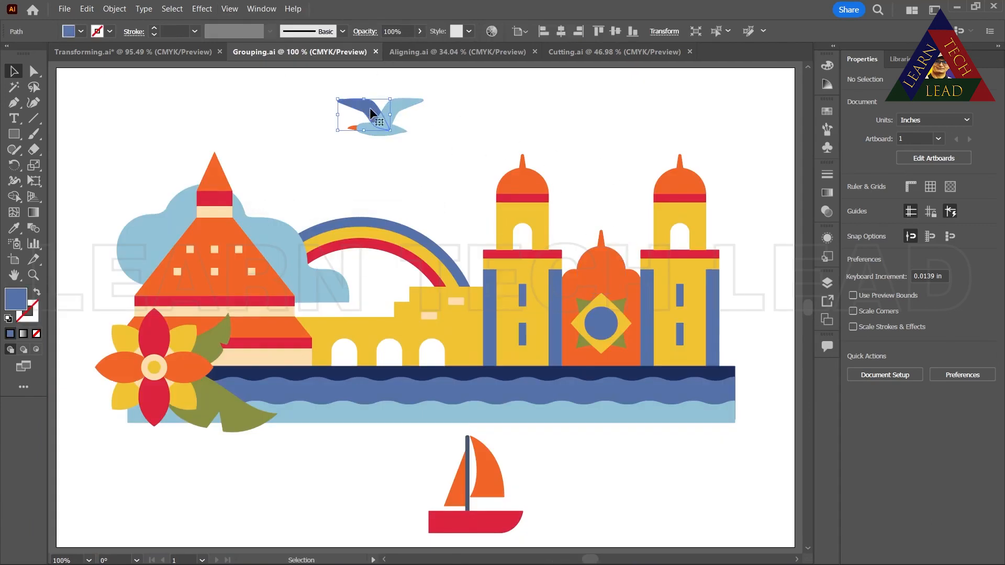
pyautogui.click(404, 103)
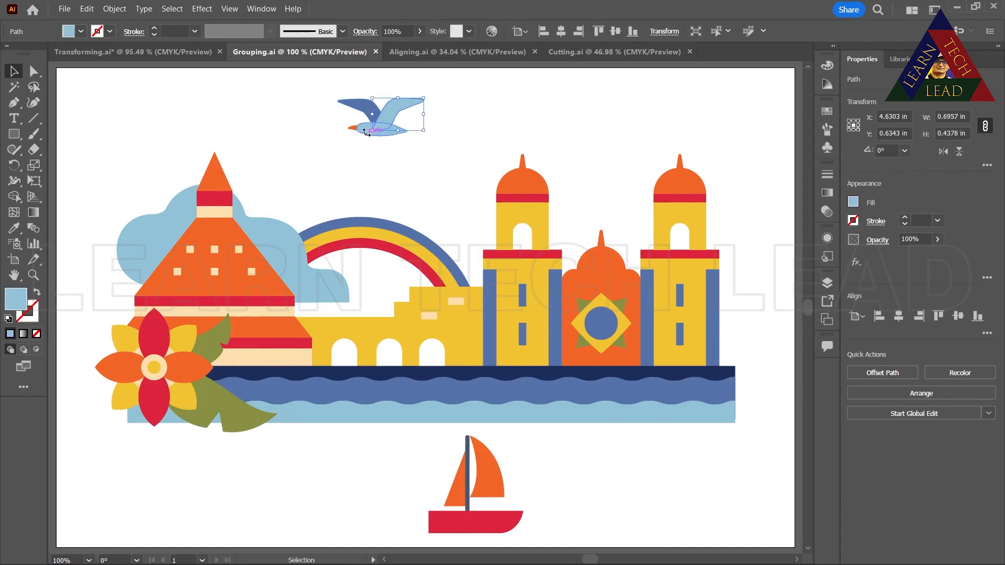
pyautogui.click(372, 162)
pyautogui.moveTo(369, 101); pyautogui.dragTo(436, 152)
pyautogui.hotkey('ctrl', 'z')
# - Group all of the bird's pieces into one object
pyautogui.click(389, 166)
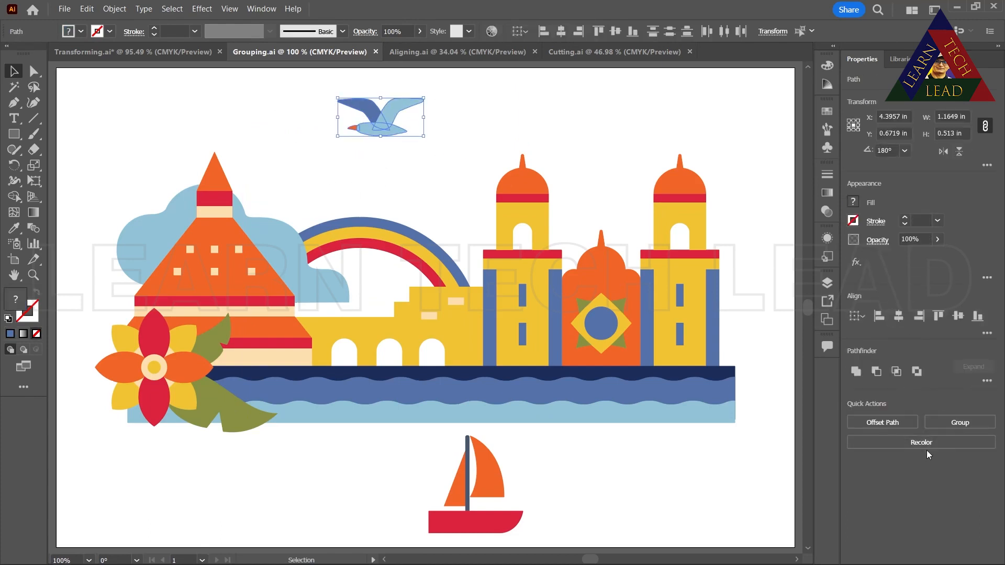
pyautogui.click(961, 426)
pyautogui.click(114, 8)
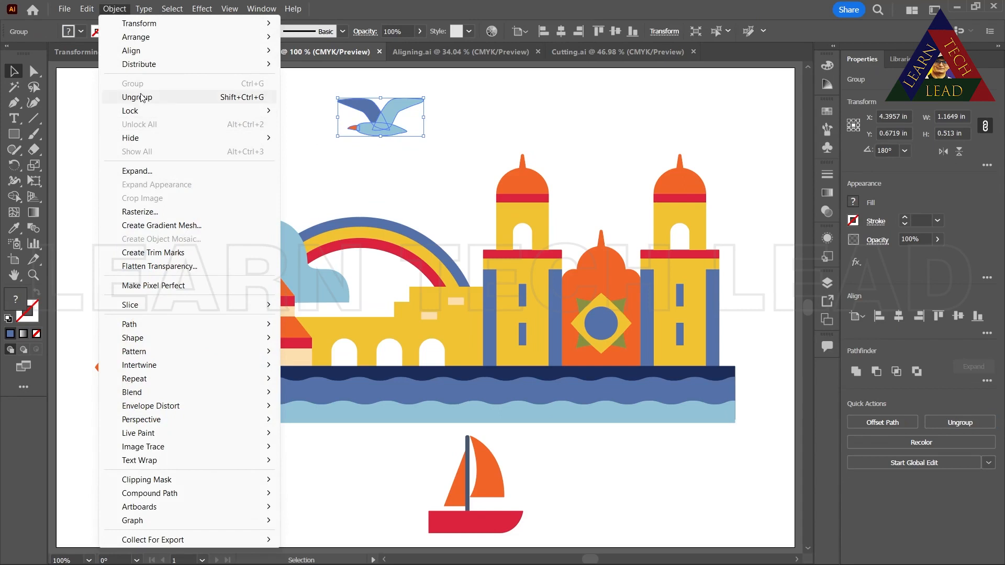
pyautogui.click(444, 133)
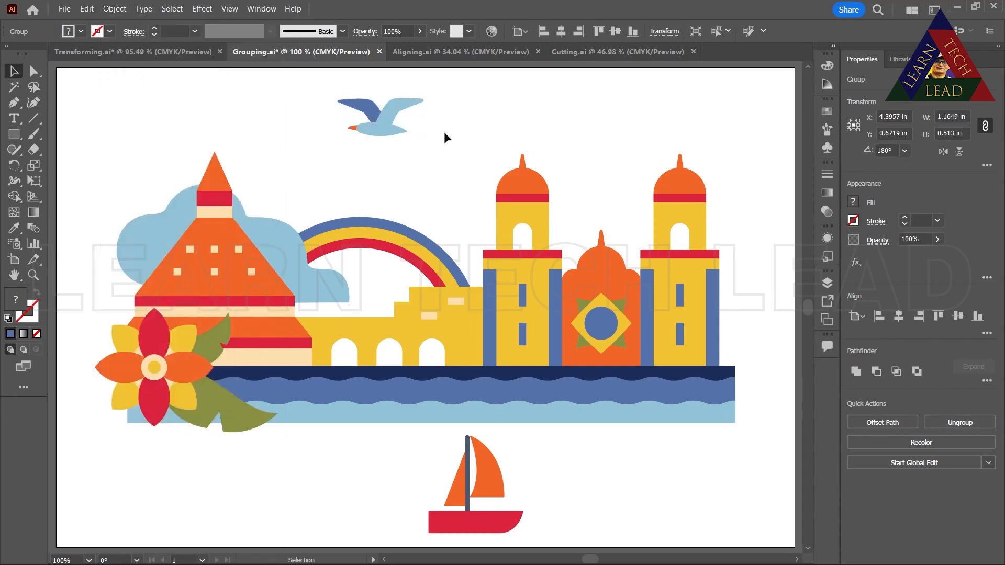
# - Move the bird group between the two towers to about X 7.38 in, Y 1.77 in, comparing its placement with Transforming.ai
pyautogui.click(376, 125)
pyautogui.moveTo(375, 123); pyautogui.dragTo(597, 203)
pyautogui.click(126, 53)
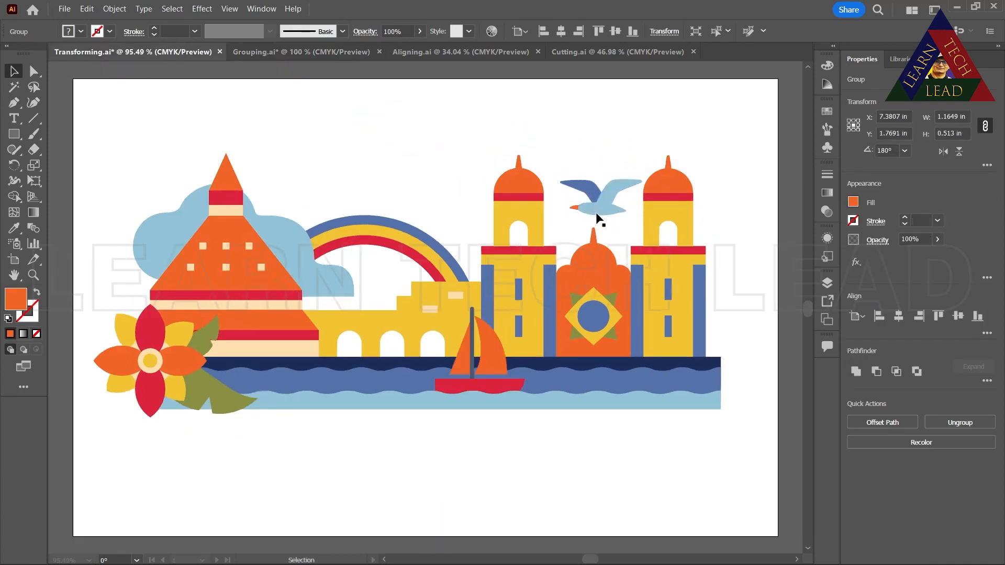
pyautogui.click(306, 54)
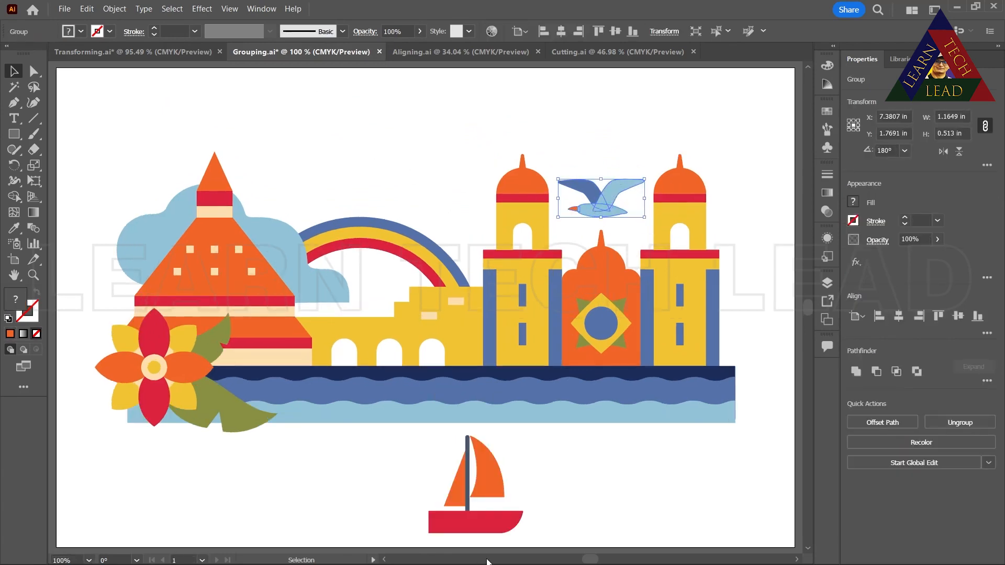
# - Group the sailboat's pieces and move the boat up onto the water, to about X 5.46 in and Y 3.97 in
pyautogui.click(488, 480)
pyautogui.click(437, 488)
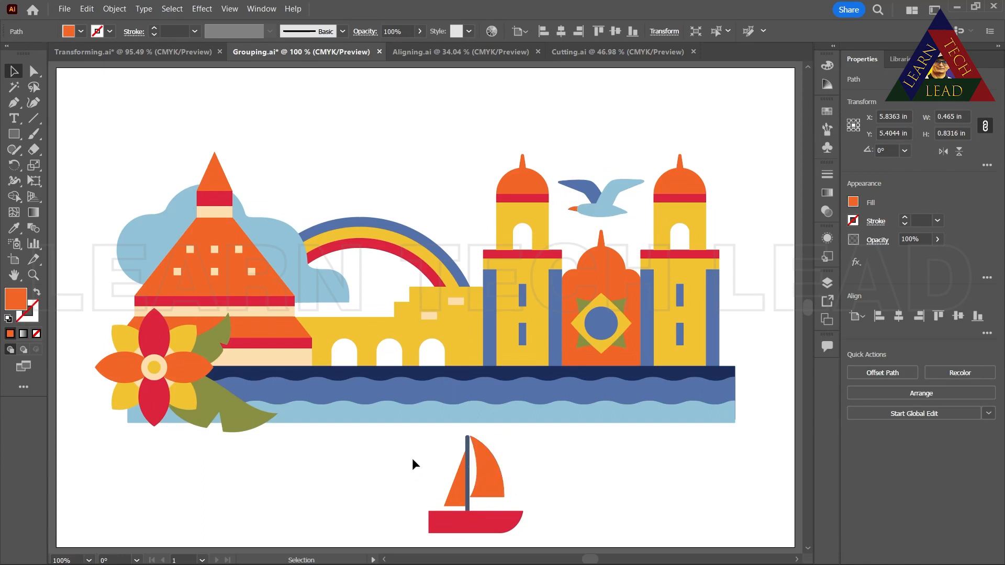
pyautogui.moveTo(412, 459); pyautogui.dragTo(567, 527)
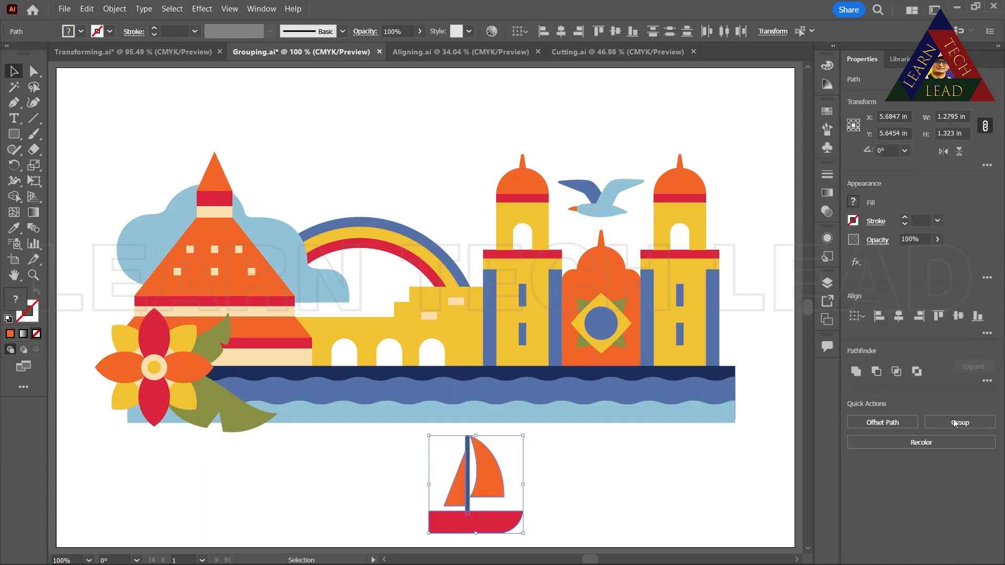
pyautogui.click(960, 421)
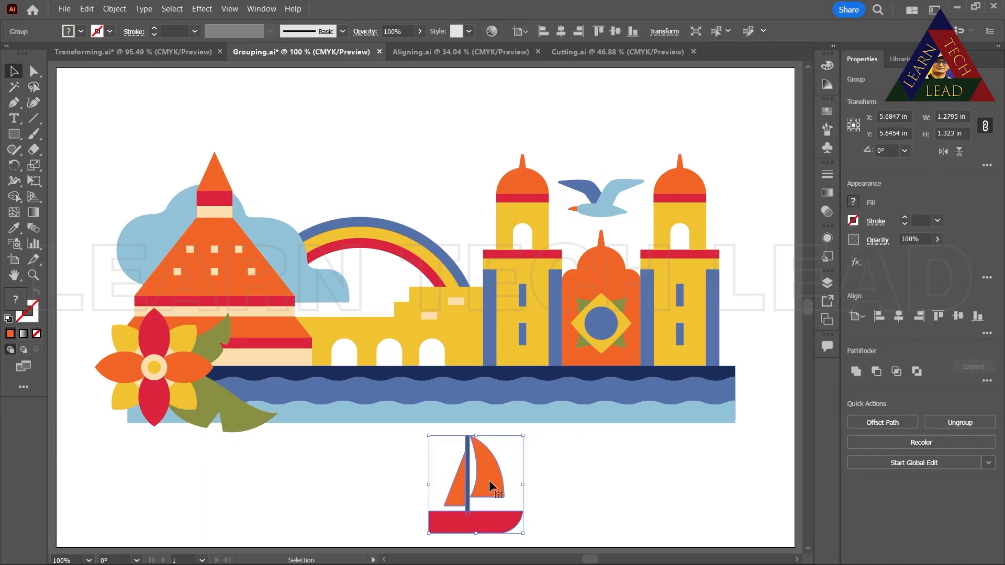
pyautogui.moveTo(489, 479); pyautogui.dragTo(470, 361)
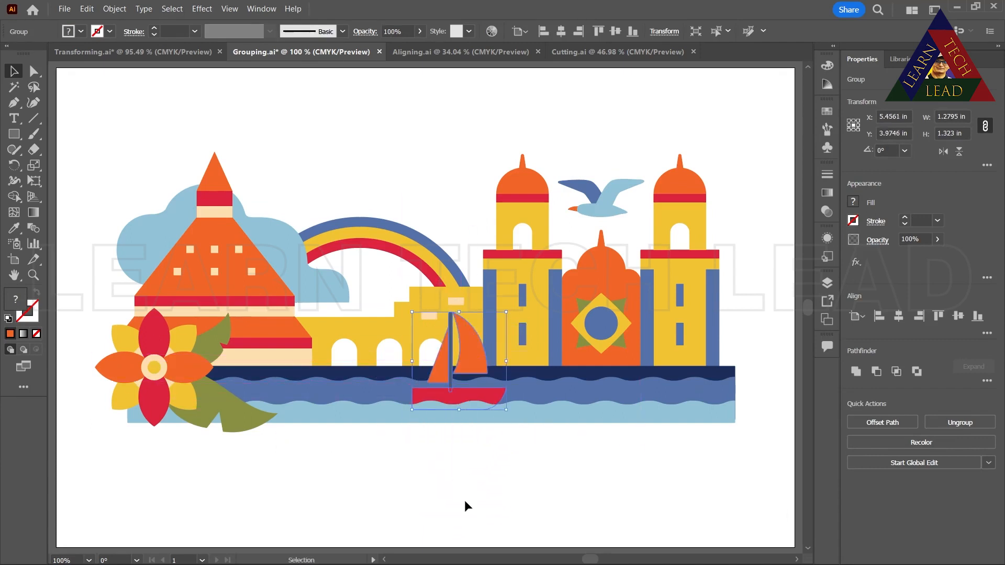
pyautogui.click(464, 500)
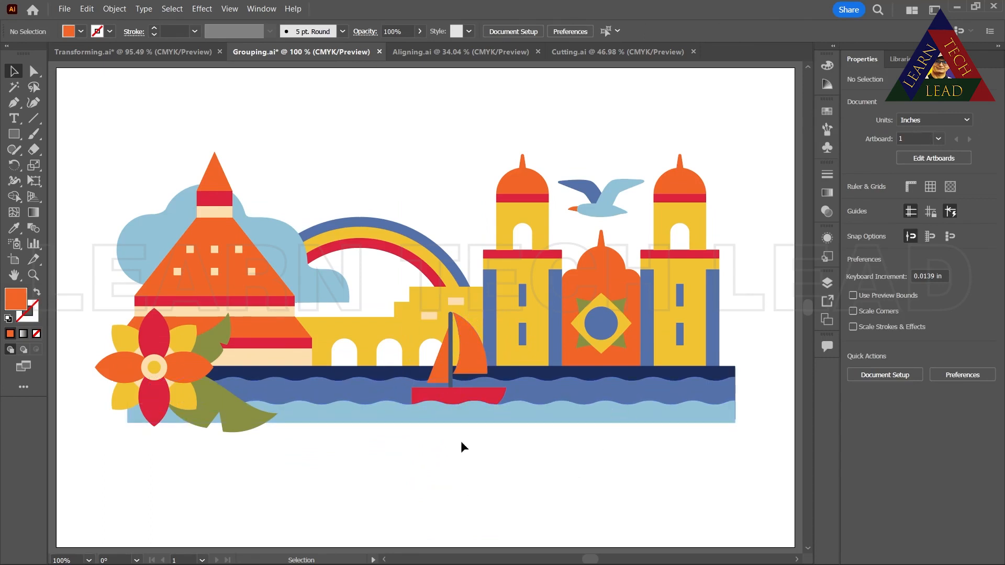
pyautogui.click(478, 401)
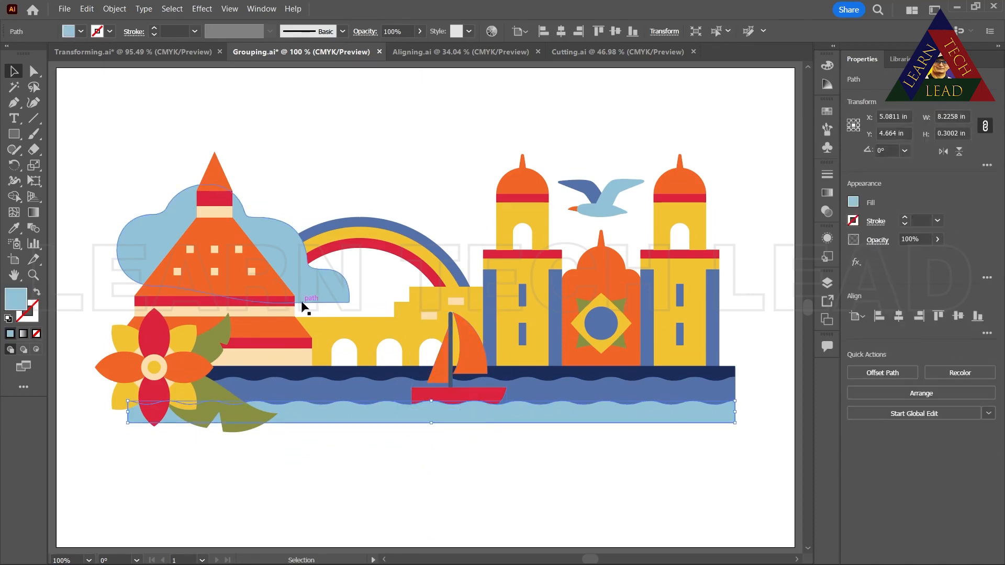
pyautogui.click(502, 476)
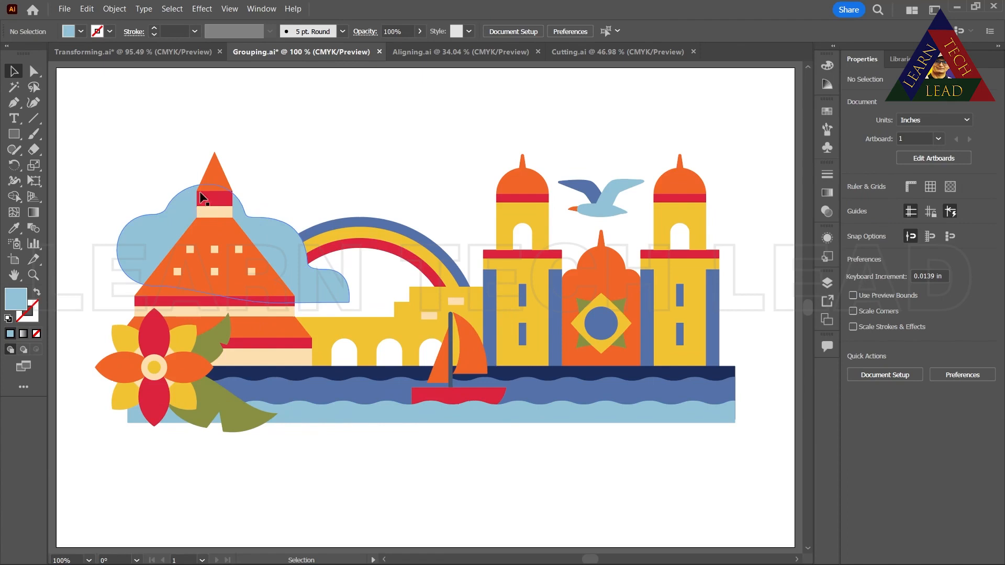
# - Isolate the grouped sailboat and select its sails and red hull one at a time
pyautogui.click(478, 392)
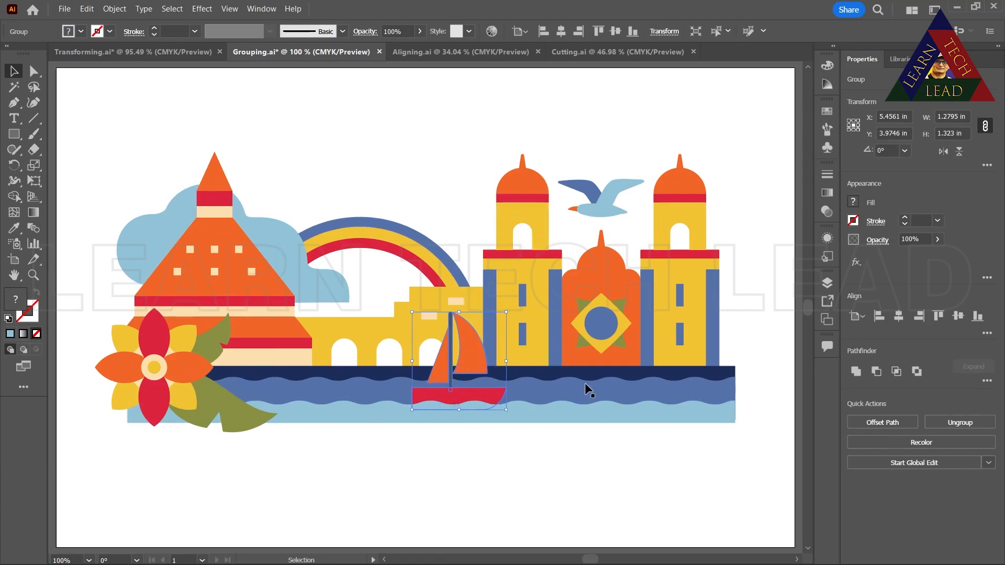
pyautogui.doubleClick(470, 360)
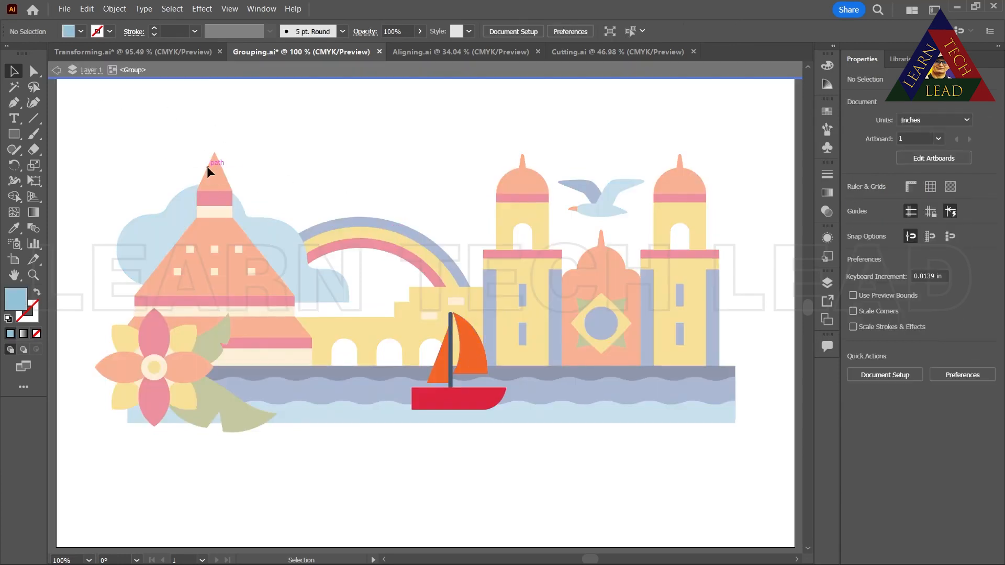
pyautogui.click(463, 352)
pyautogui.click(441, 366)
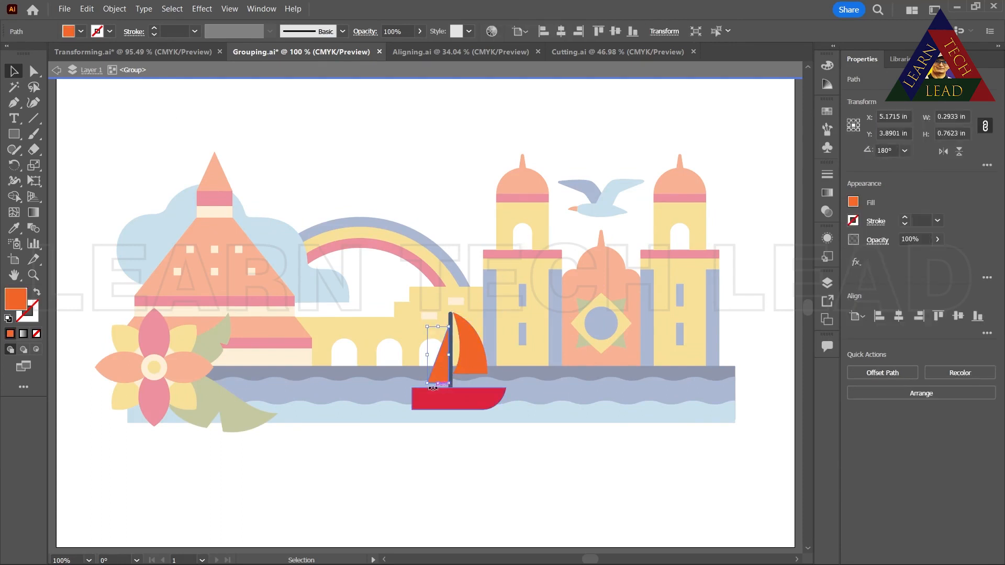
pyautogui.click(427, 396)
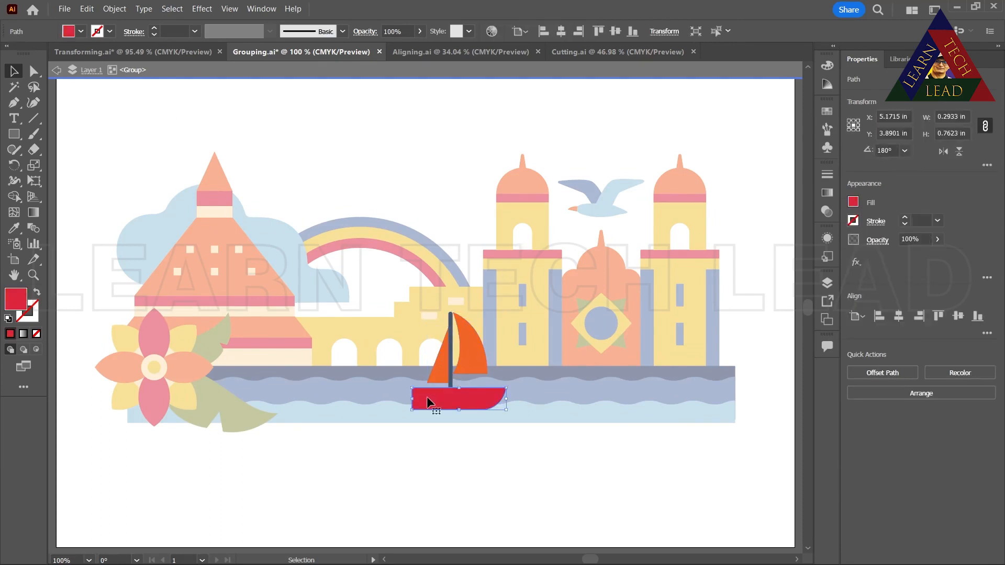
# - Try a dark brown fill on the boat's larger sail, undo the colour change and leave the group's isolation mode
pyautogui.click(469, 364)
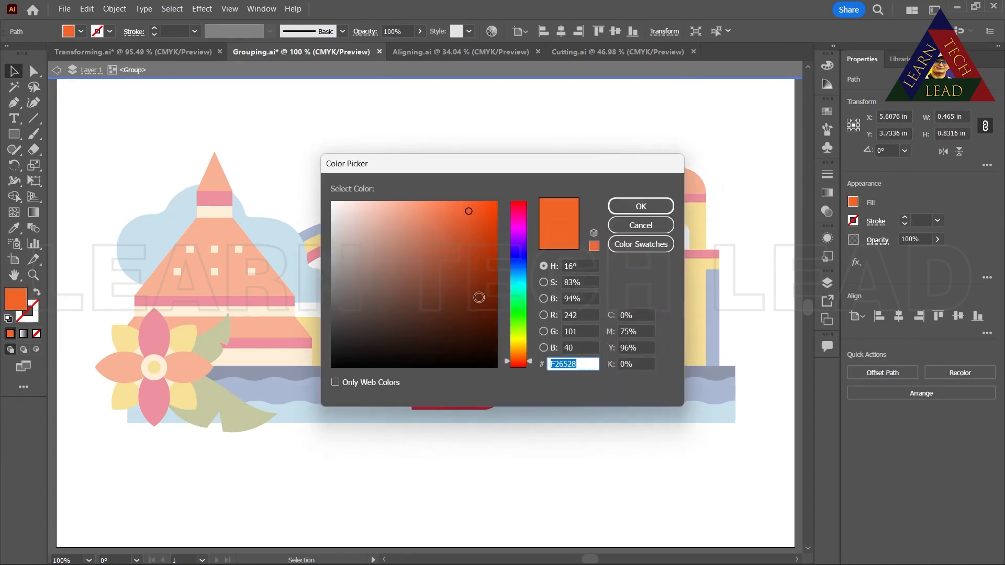
pyautogui.click(480, 301)
pyautogui.click(621, 206)
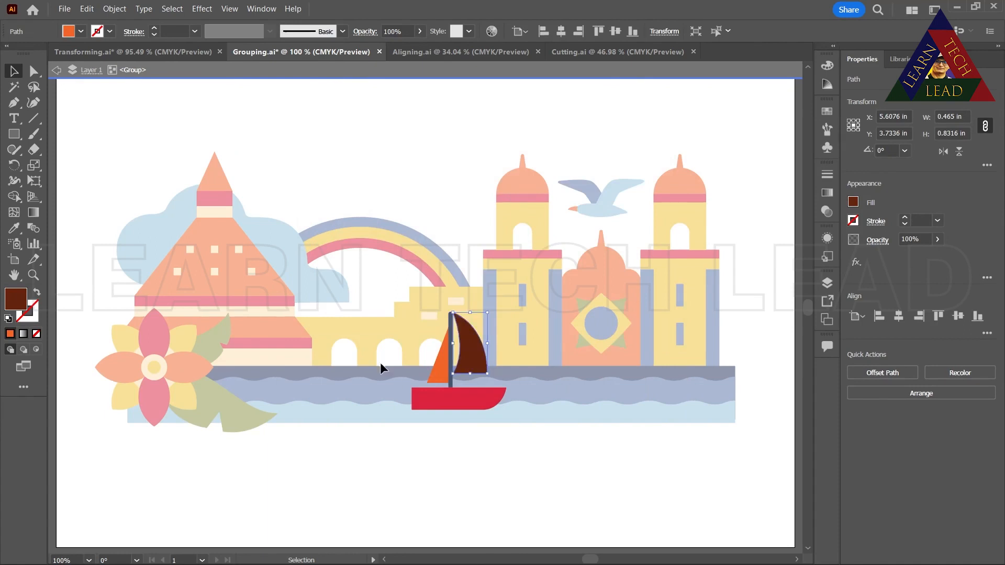
pyautogui.click(511, 469)
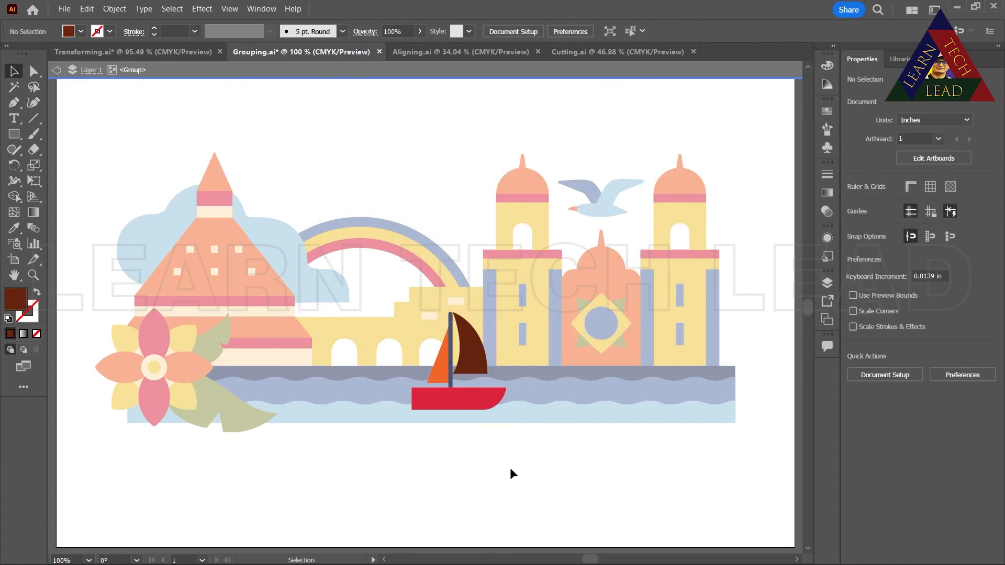
pyautogui.hotkey('ctrl', 'z')
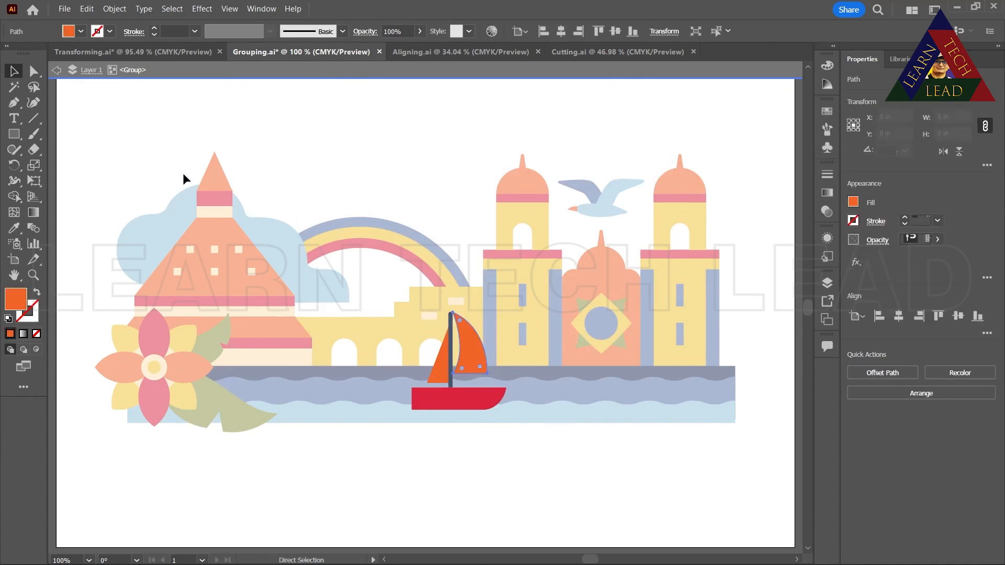
pyautogui.click(58, 70)
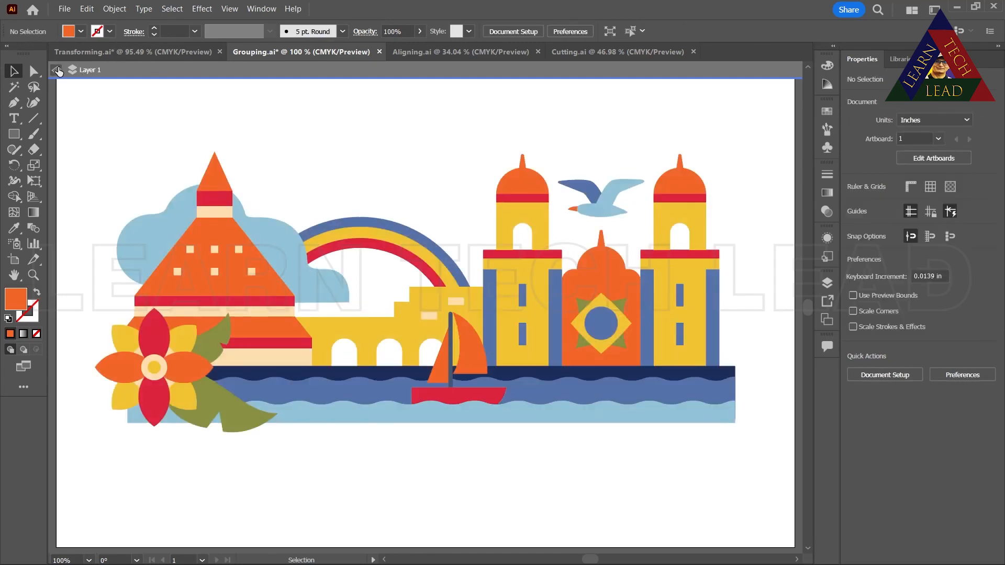
# - Isolate the sailboat group again, select its hull and sails individually, and step back out of the group
pyautogui.click(469, 356)
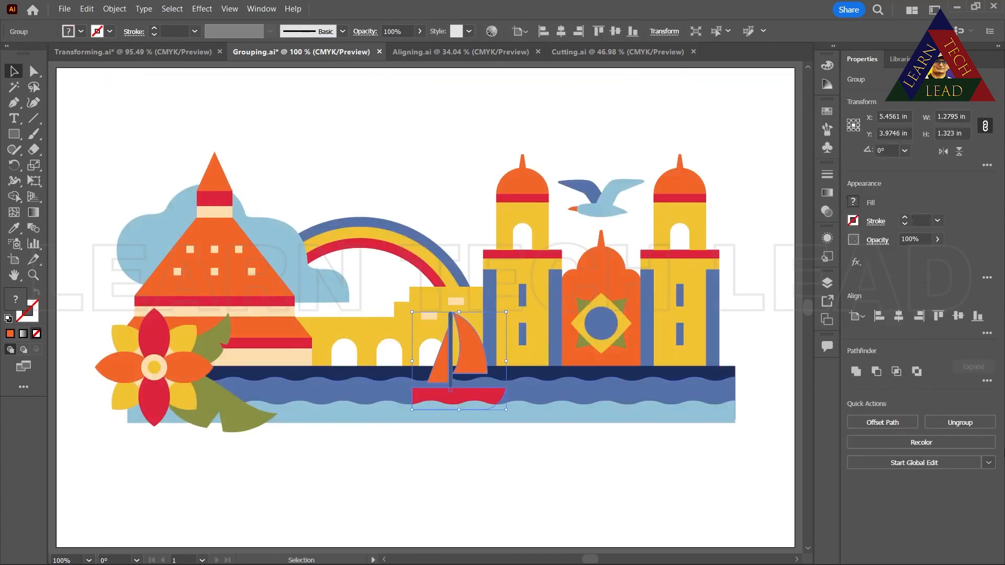
pyautogui.doubleClick(468, 339)
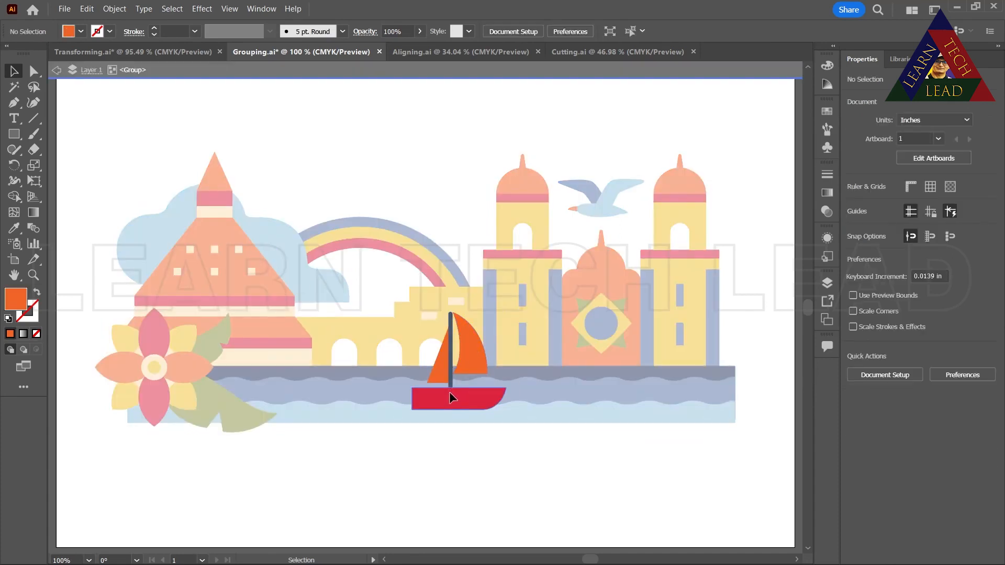
pyautogui.click(449, 391)
pyautogui.click(460, 360)
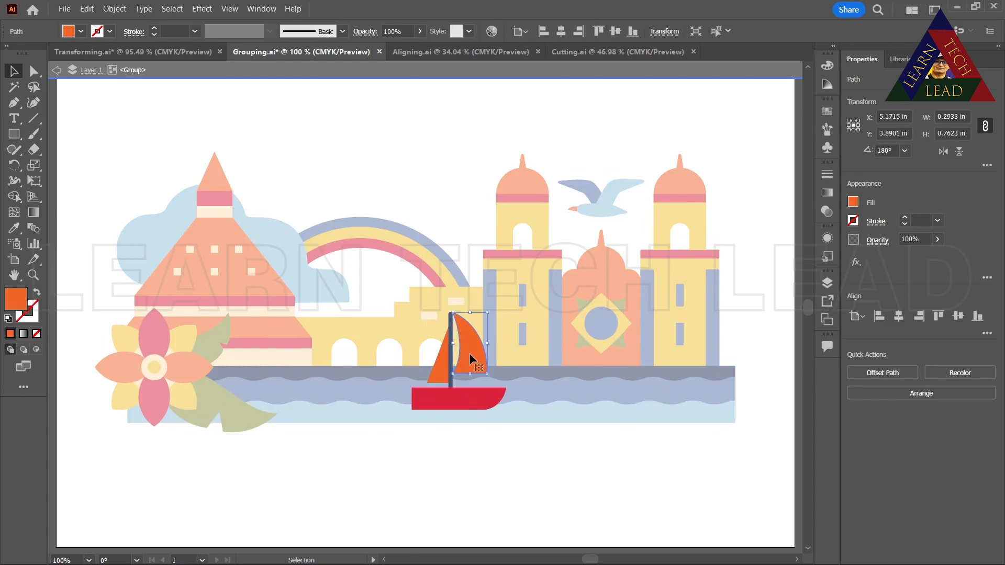
pyautogui.press('ctrl')
pyautogui.click(56, 69)
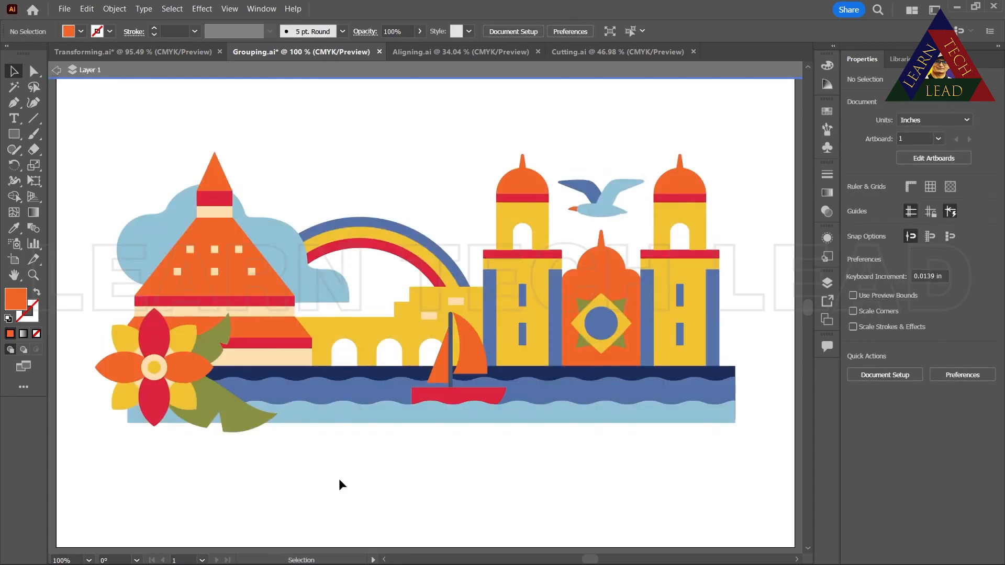
# - Exit isolation mode and use the Direct Selection tool to select individual pieces inside the sailboat and bird groups
pyautogui.click(33, 71)
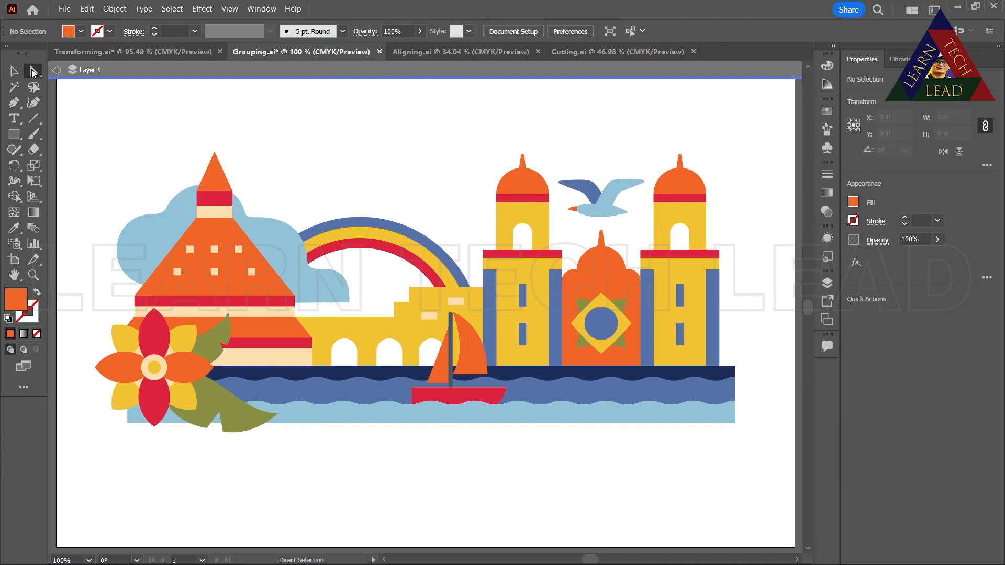
pyautogui.click(56, 69)
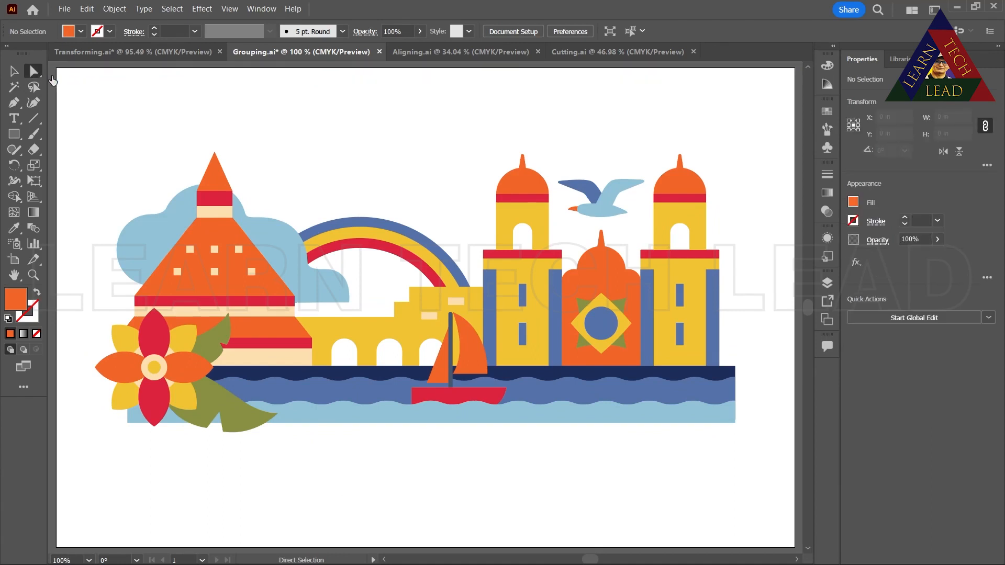
pyautogui.click(481, 365)
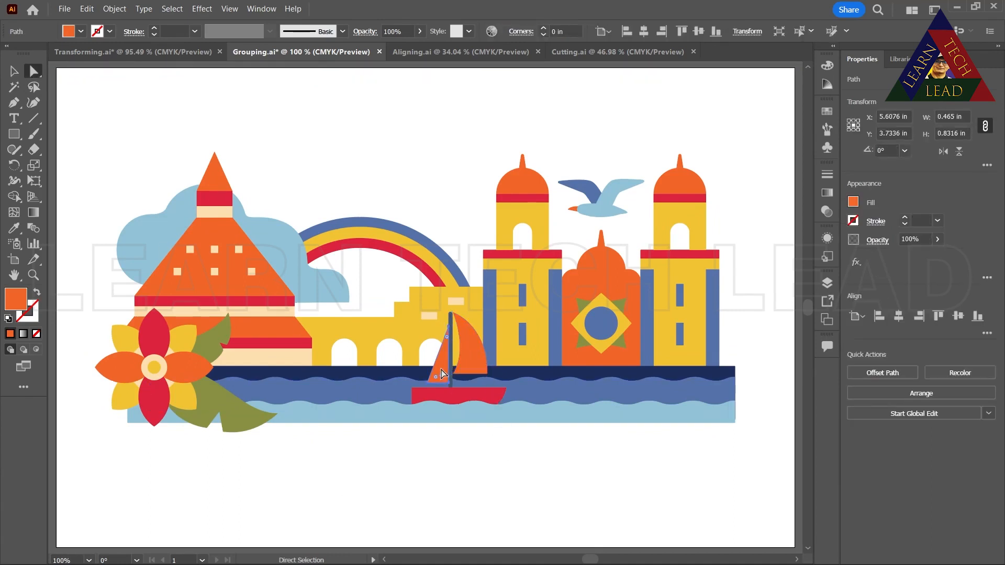
pyautogui.click(428, 396)
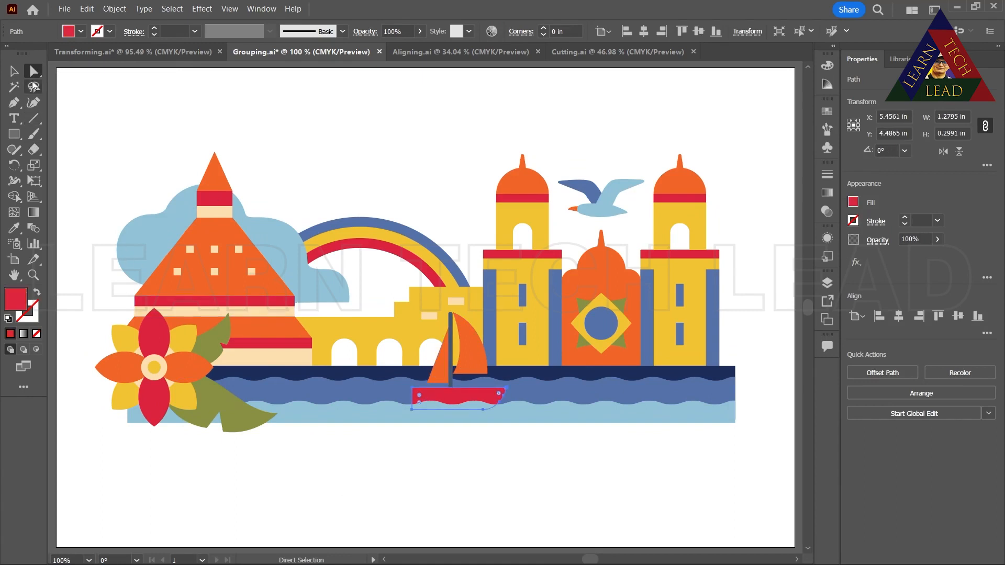
pyautogui.click(497, 470)
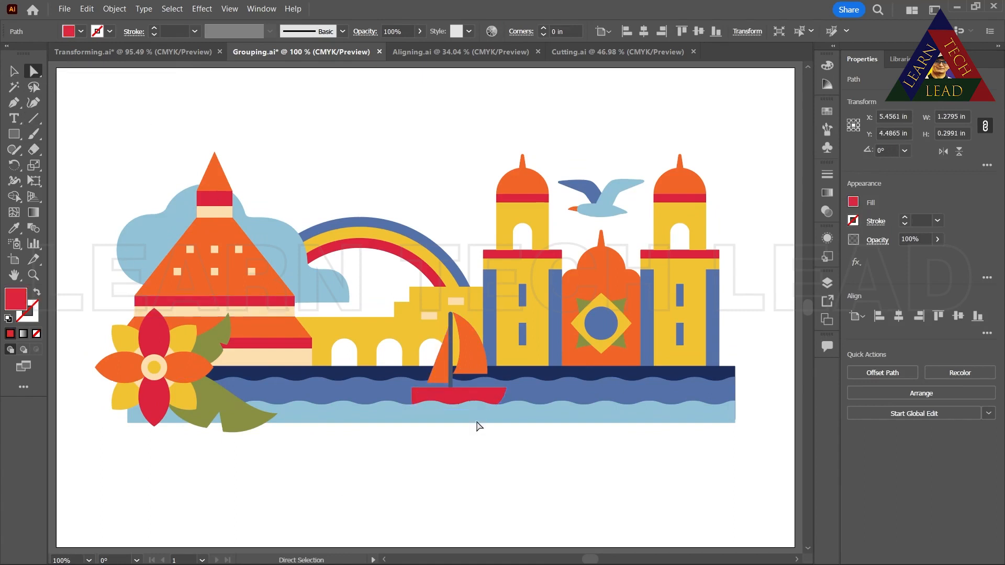
pyautogui.click(615, 194)
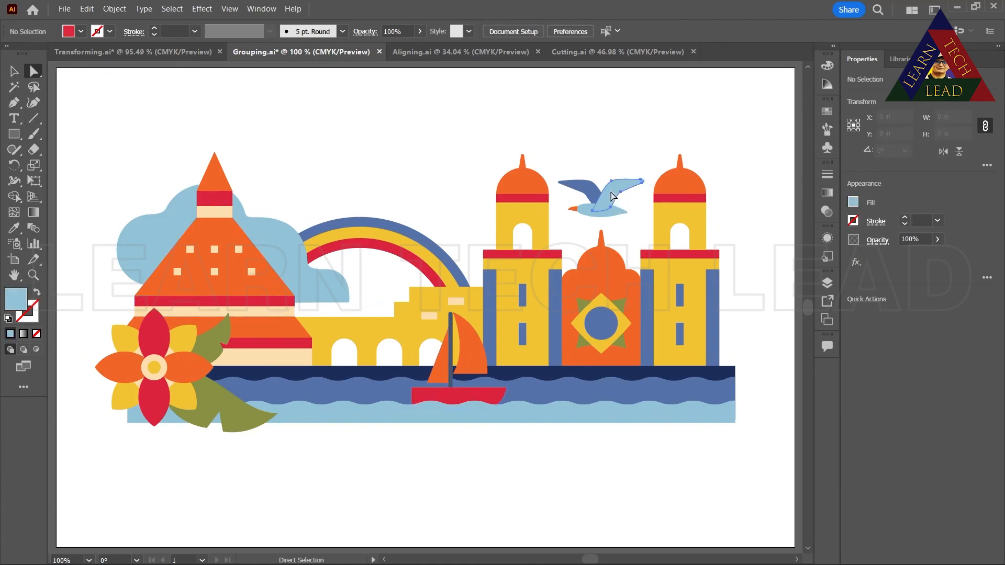
pyautogui.click(573, 189)
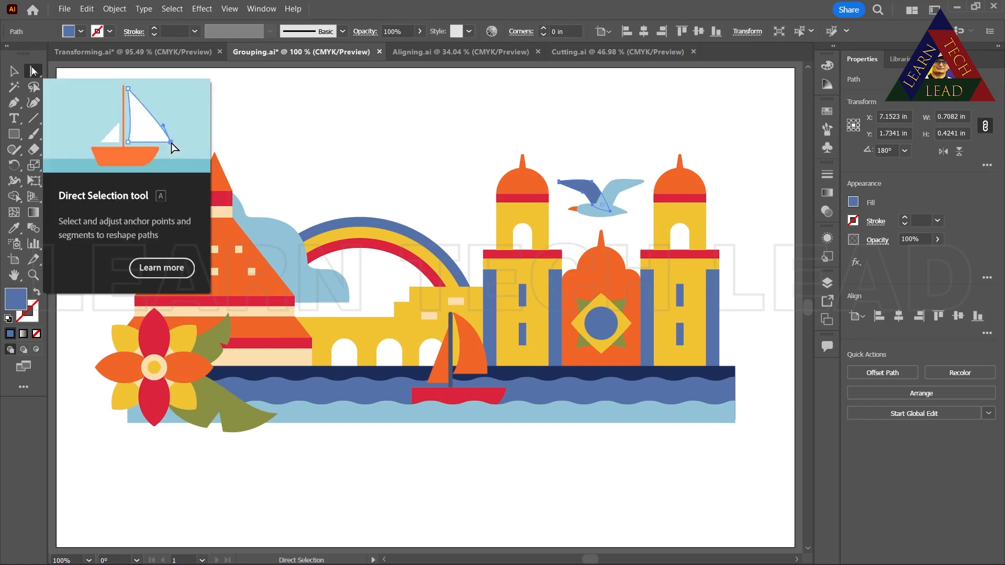
pyautogui.click(535, 457)
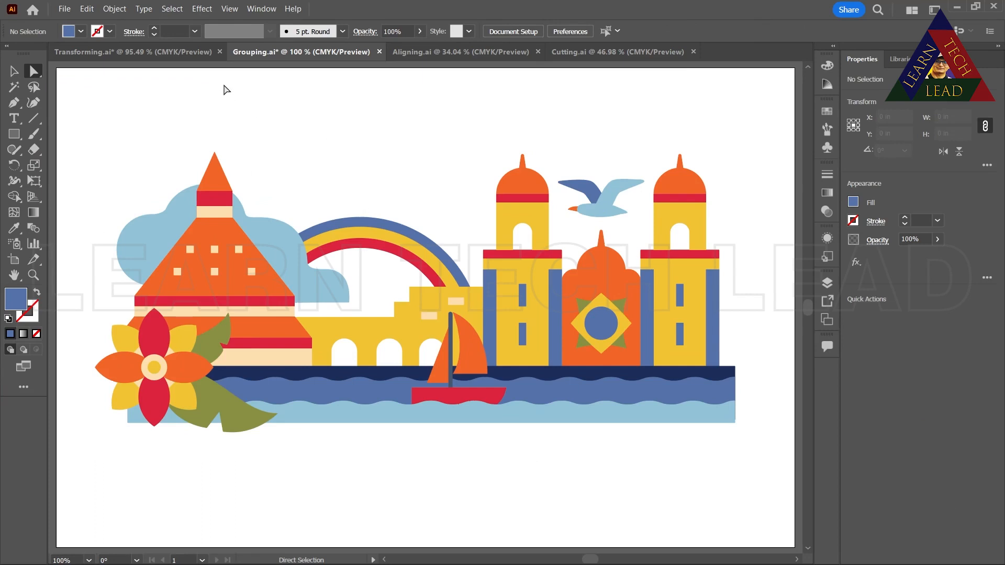
# - Switch to the Aligning.ai document and fit both poster artboards in the window
pyautogui.click(428, 51)
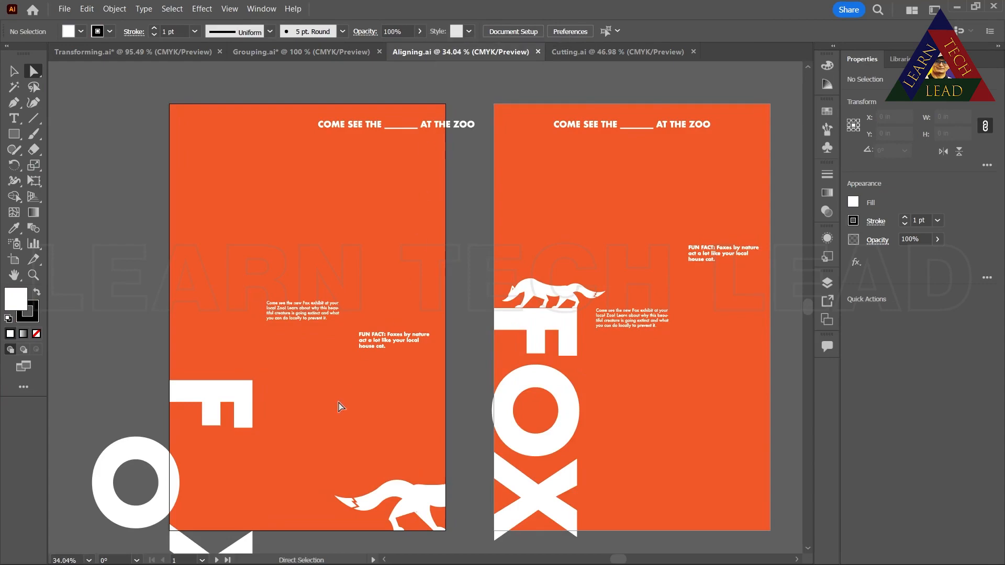
pyautogui.click(228, 9)
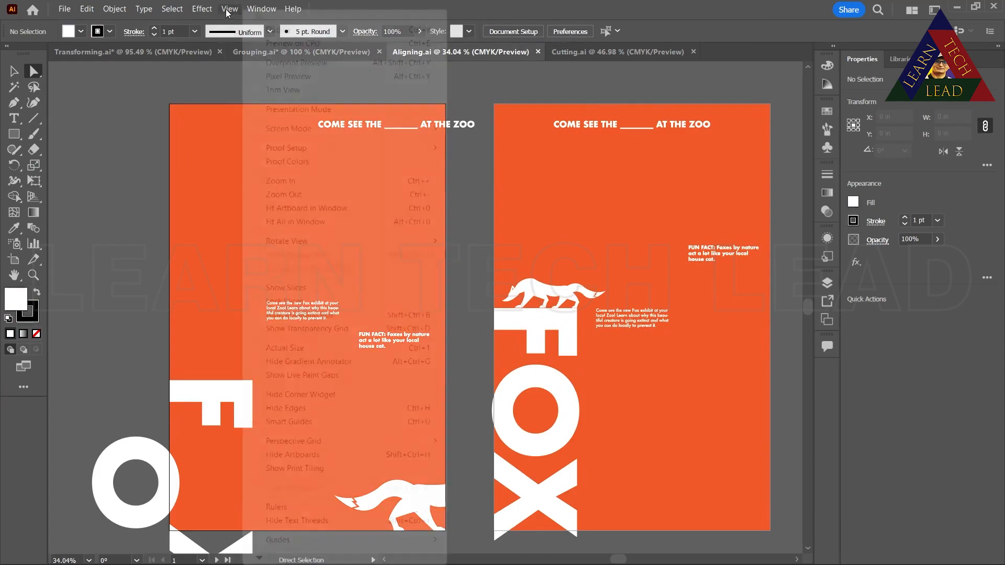
pyautogui.click(293, 212)
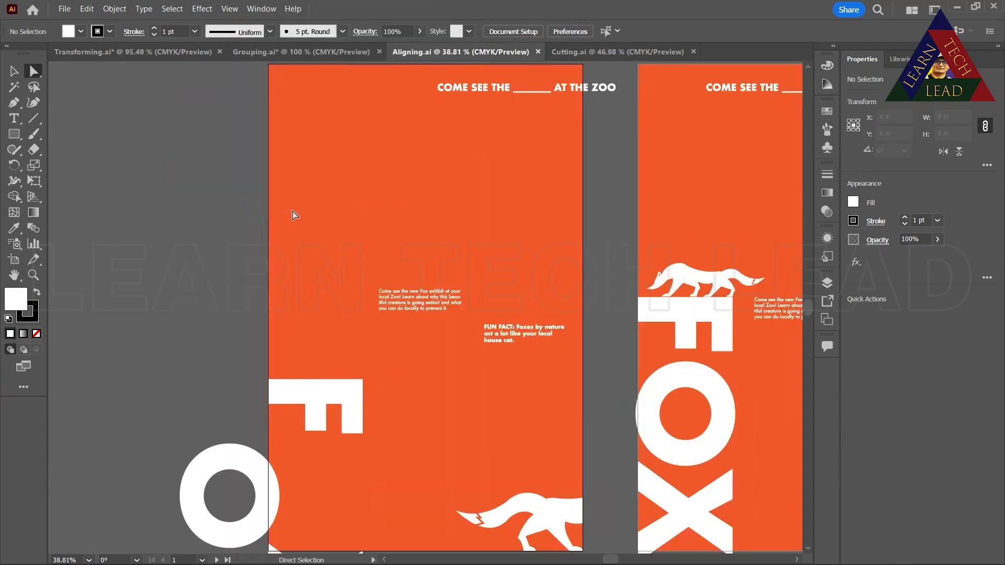
pyautogui.click(230, 8)
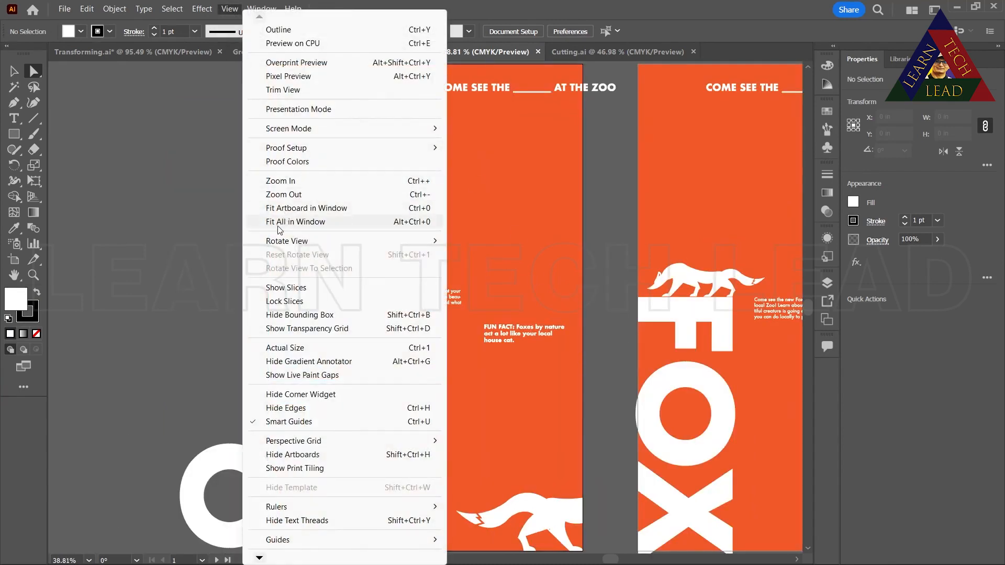
pyautogui.click(277, 223)
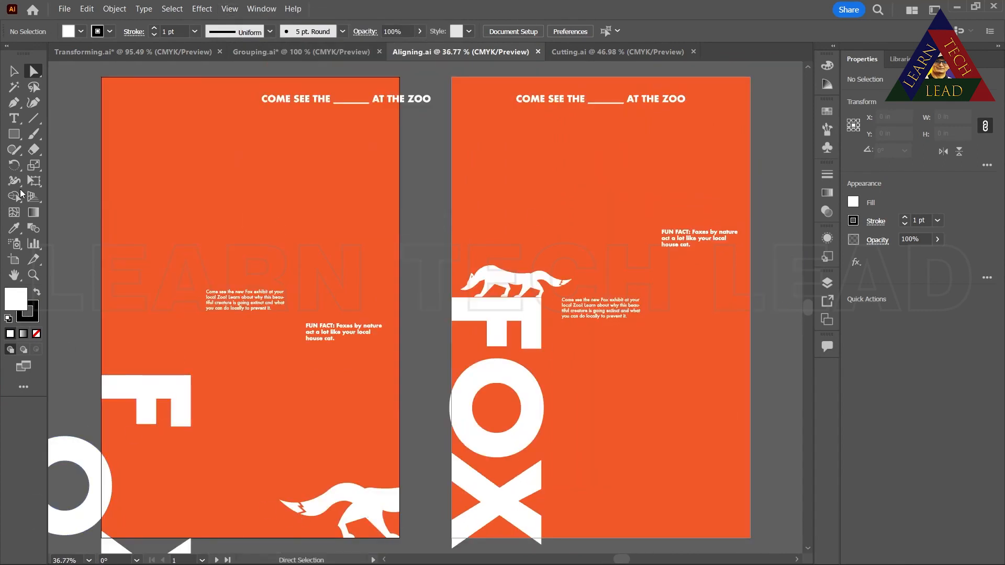
# - Select the letter O beside the first artboard with the Selection tool and check its additional transform options
pyautogui.click(14, 71)
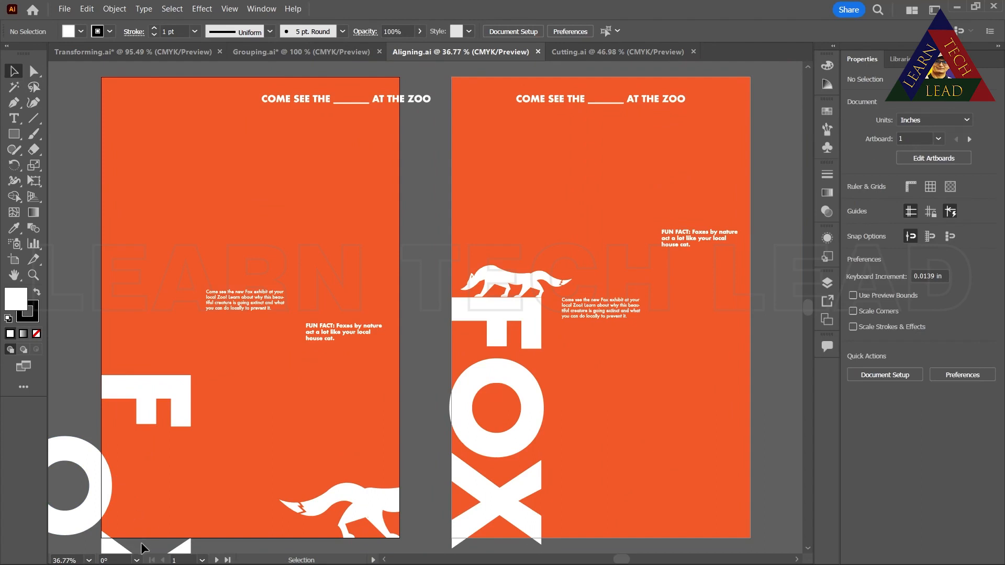
pyautogui.click(73, 448)
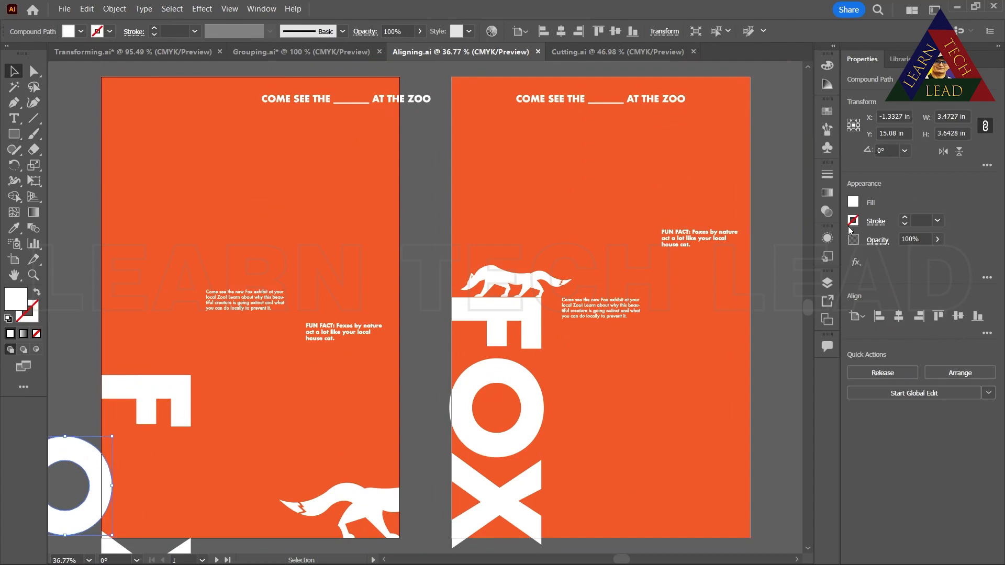
pyautogui.click(987, 166)
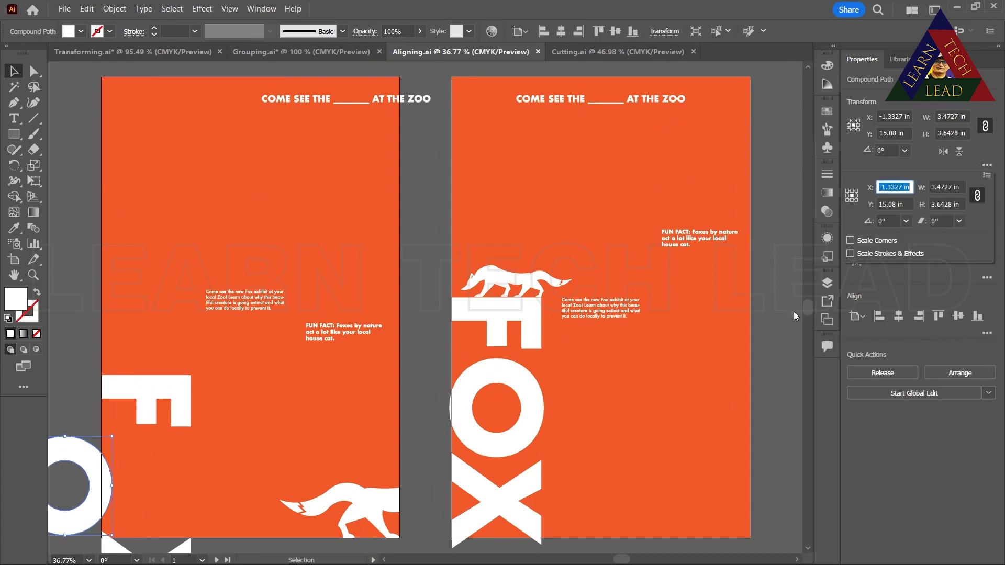
pyautogui.click(81, 332)
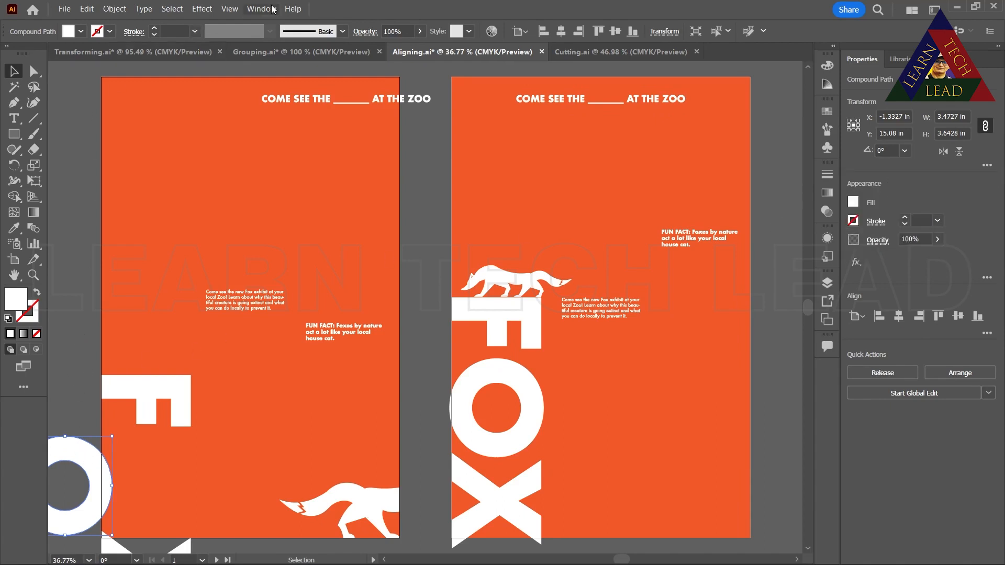
# - Turn off Smart Guides for the Aligning.ai document
pyautogui.click(252, 11)
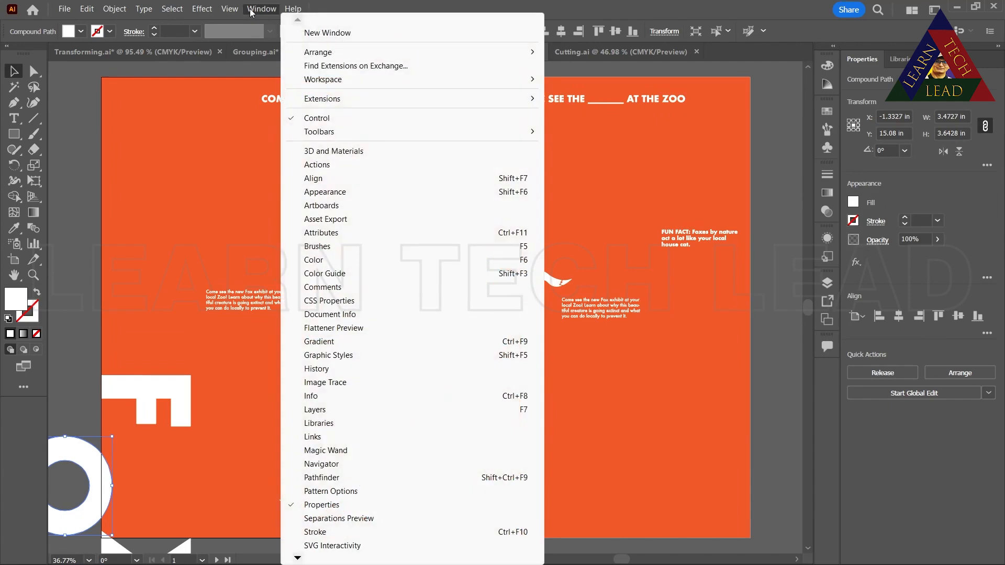
pyautogui.moveTo(232, 10)
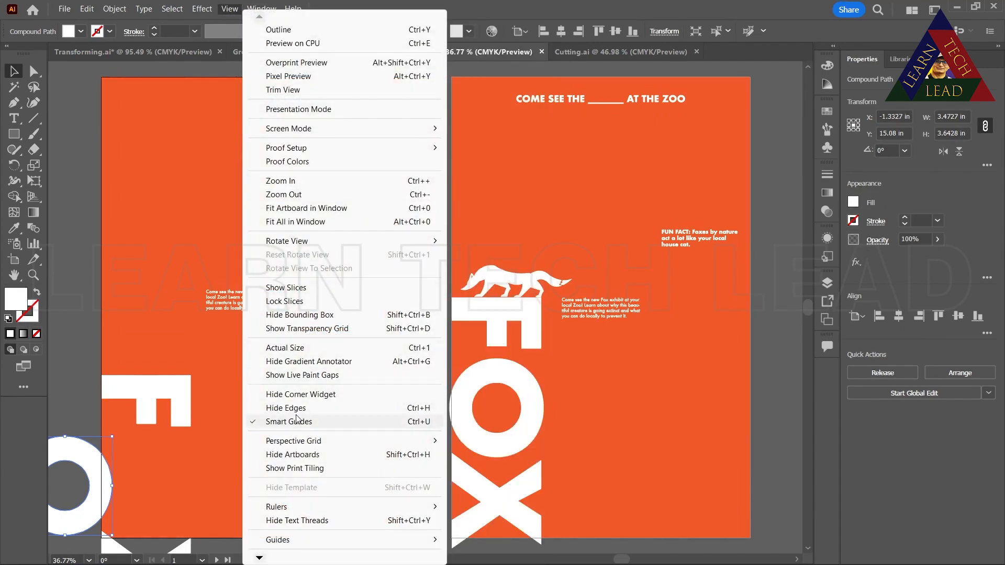
pyautogui.click(269, 425)
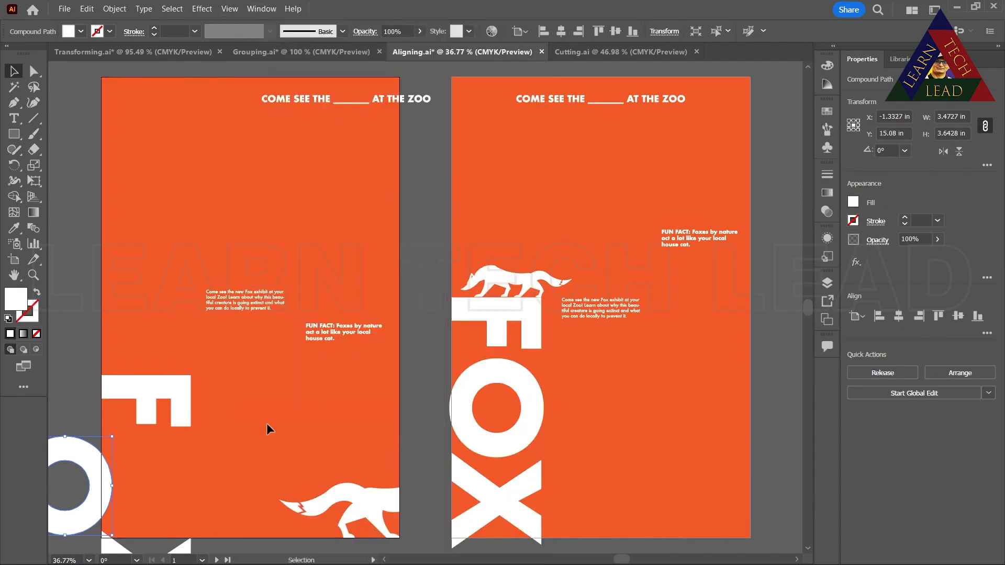
# - Try moving the letter O onto the first artboard without Smart Guides, and undo the move
pyautogui.click(72, 461)
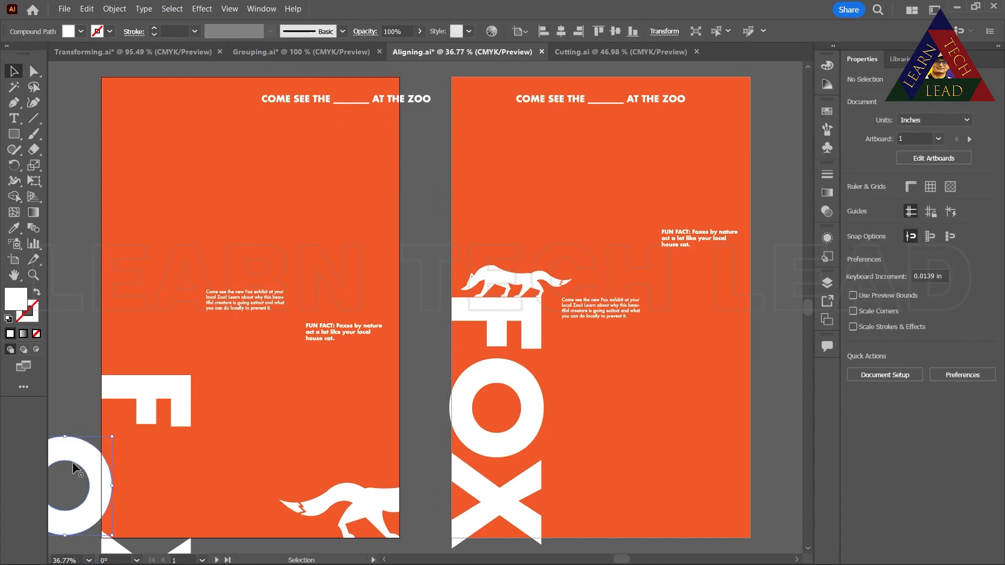
pyautogui.moveTo(85, 452); pyautogui.dragTo(171, 443)
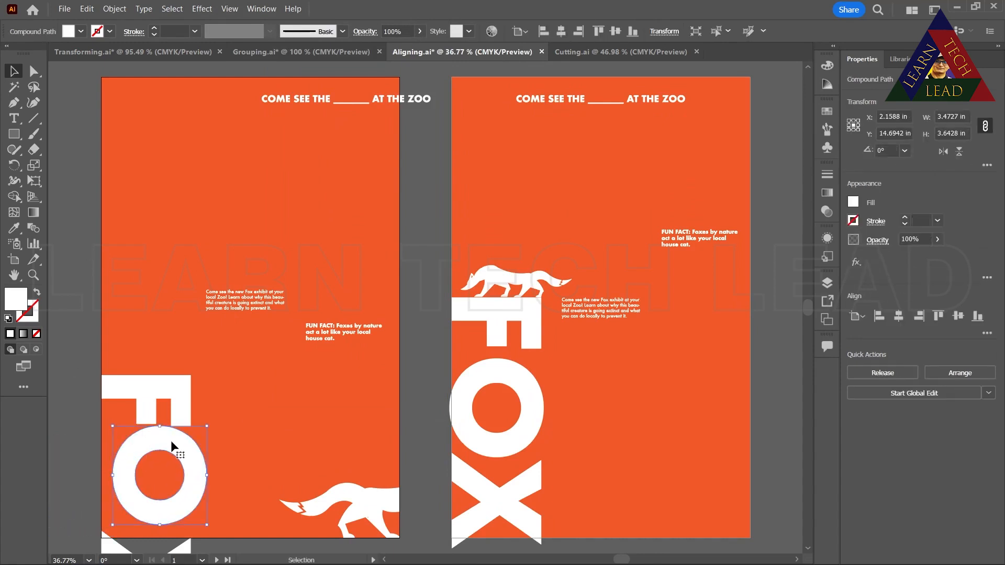
pyautogui.hotkey('ctrl', 'z')
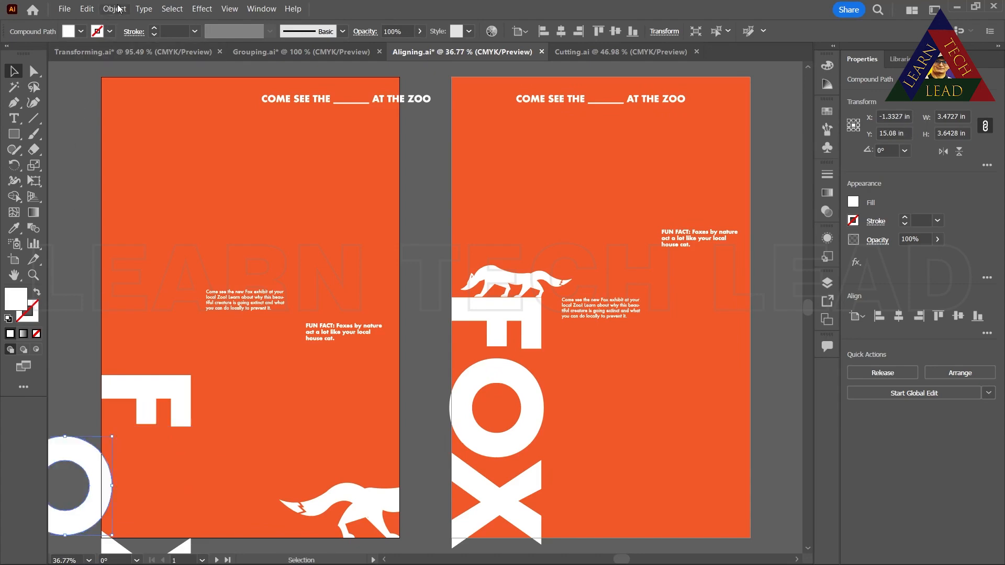
# - Turn on Smart Guides and move the letter O horizontally onto the first artboard, lining it up between the F and the X
pyautogui.click(237, 10)
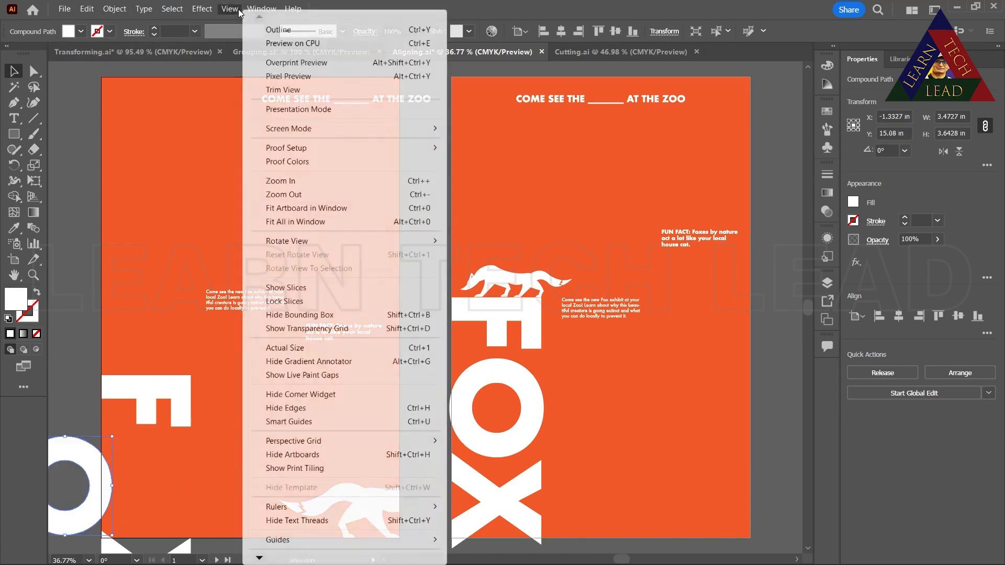
pyautogui.click(294, 422)
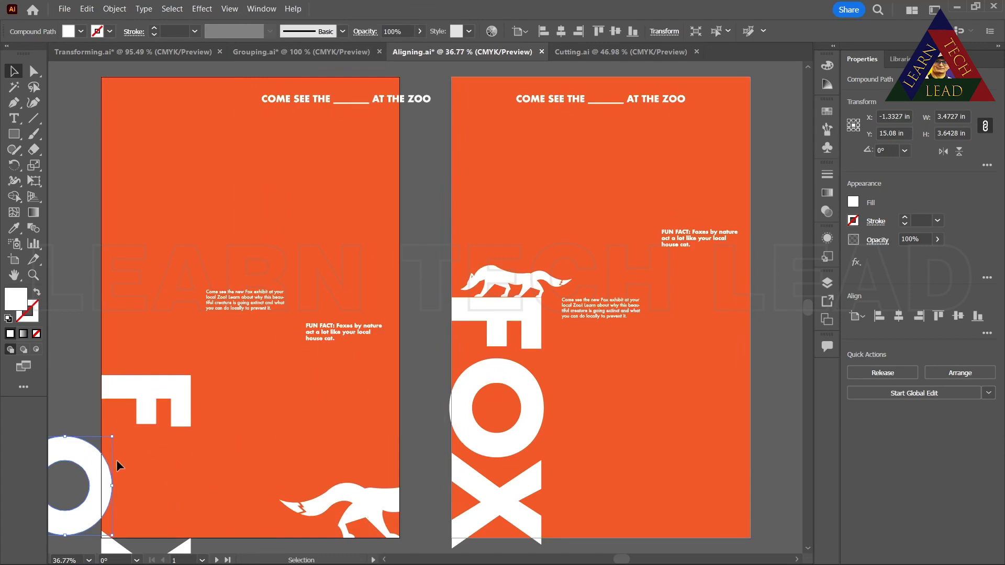
pyautogui.moveTo(71, 445); pyautogui.dragTo(154, 457)
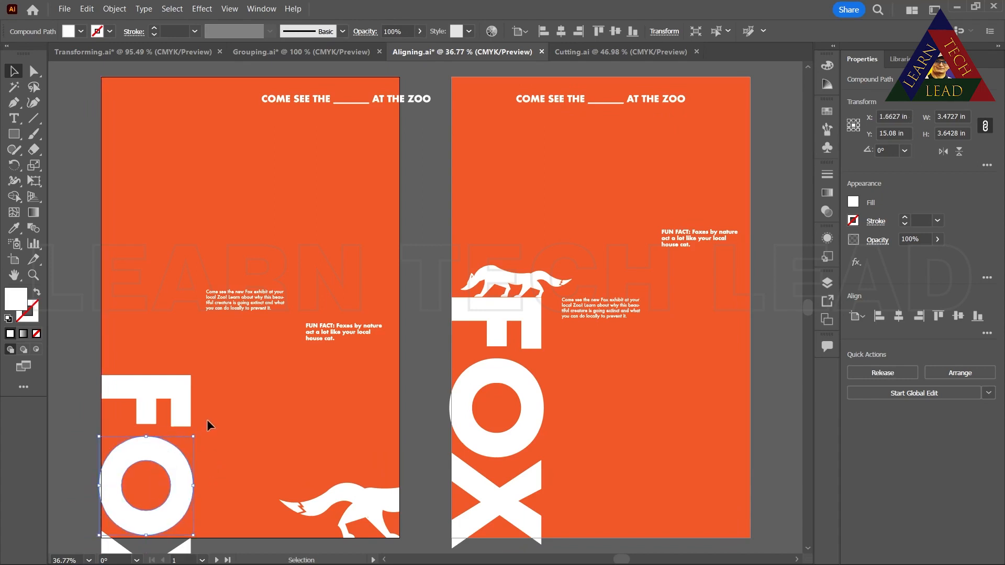
# - Select the letters F, O and X on the first artboard and group them
pyautogui.click(70, 388)
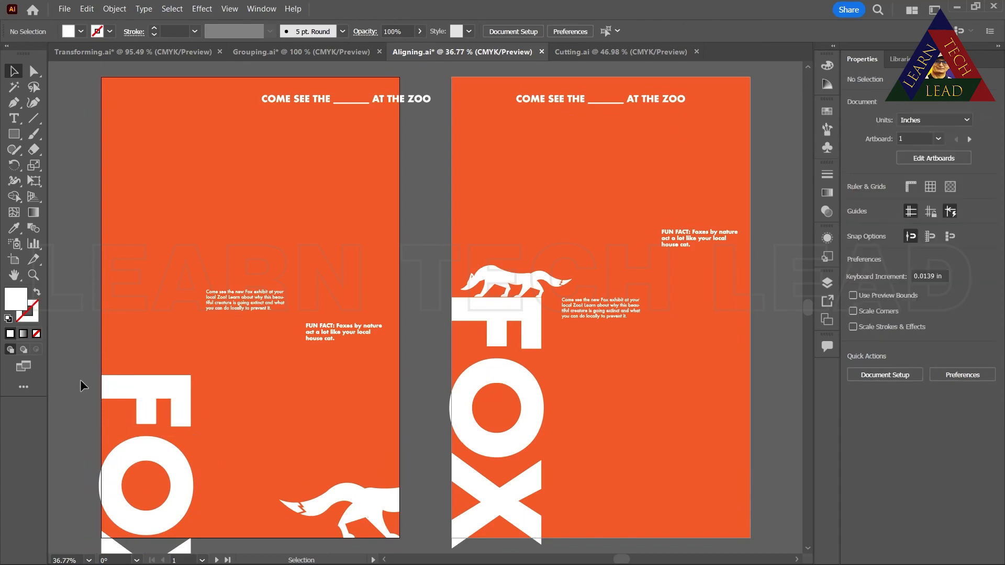
pyautogui.moveTo(80, 381); pyautogui.dragTo(185, 553)
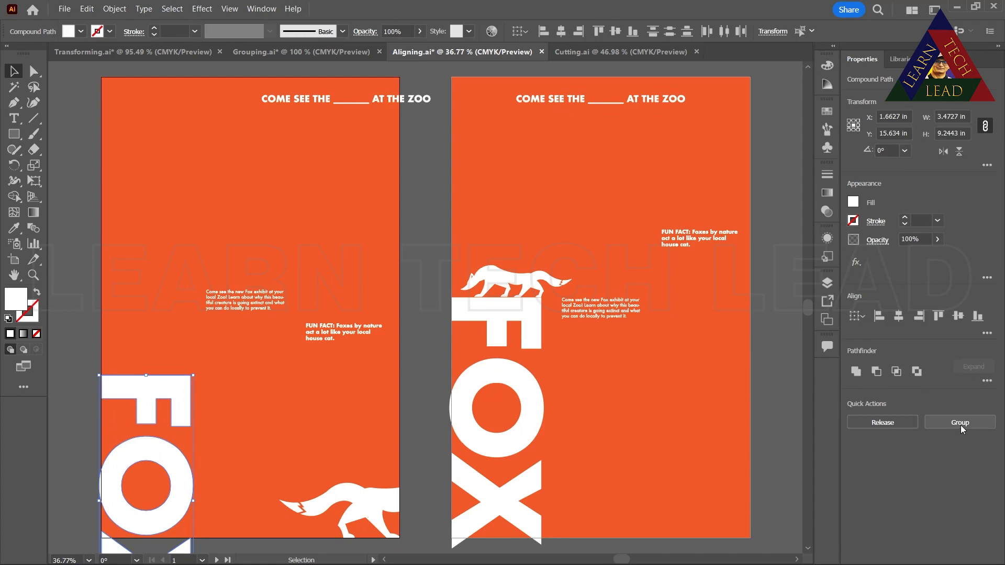
pyautogui.click(959, 422)
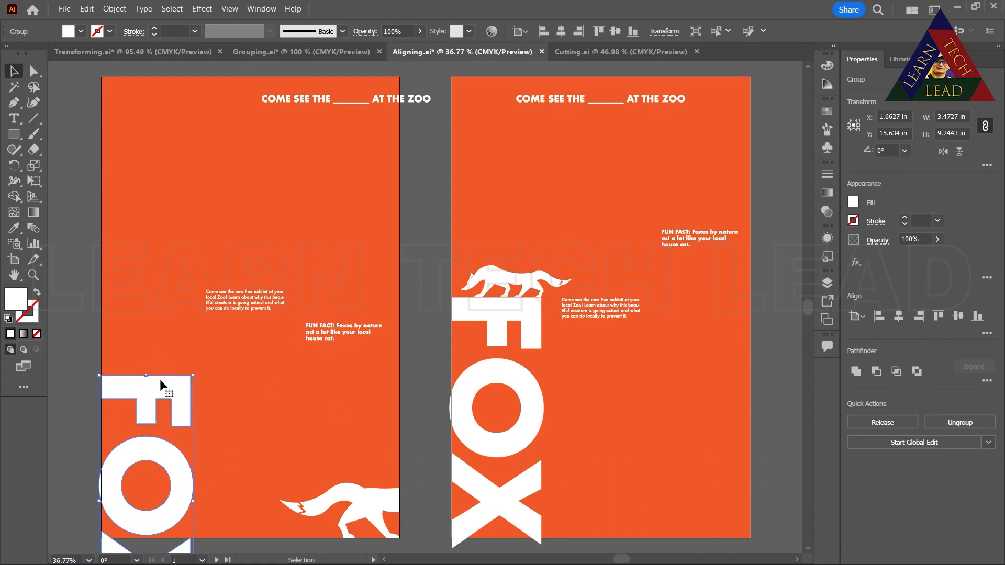
# - Select the FOX group together with both small text blocks, try aligning their top edges with Align to Selection, and undo the alignment
pyautogui.keyDown('shift'); pyautogui.click(247, 297); pyautogui.keyUp('shift')
pyautogui.keyDown('shift'); pyautogui.click(342, 333); pyautogui.keyUp('shift')
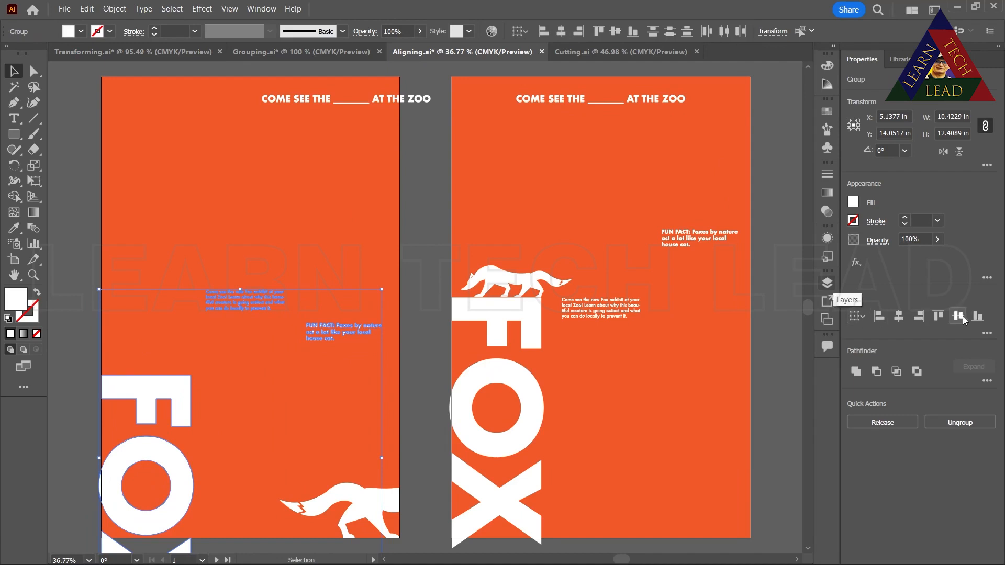
pyautogui.click(525, 33)
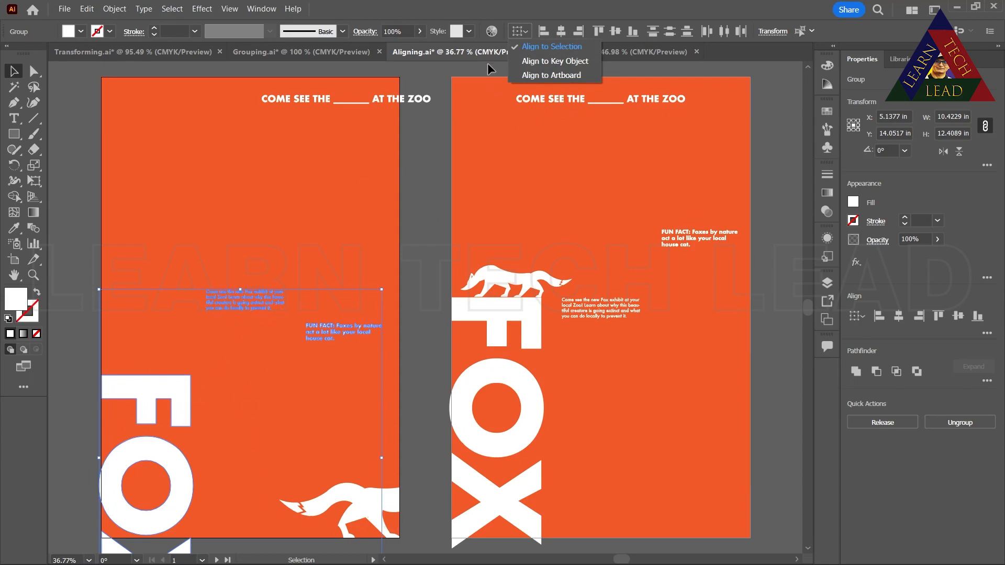
pyautogui.click(540, 53)
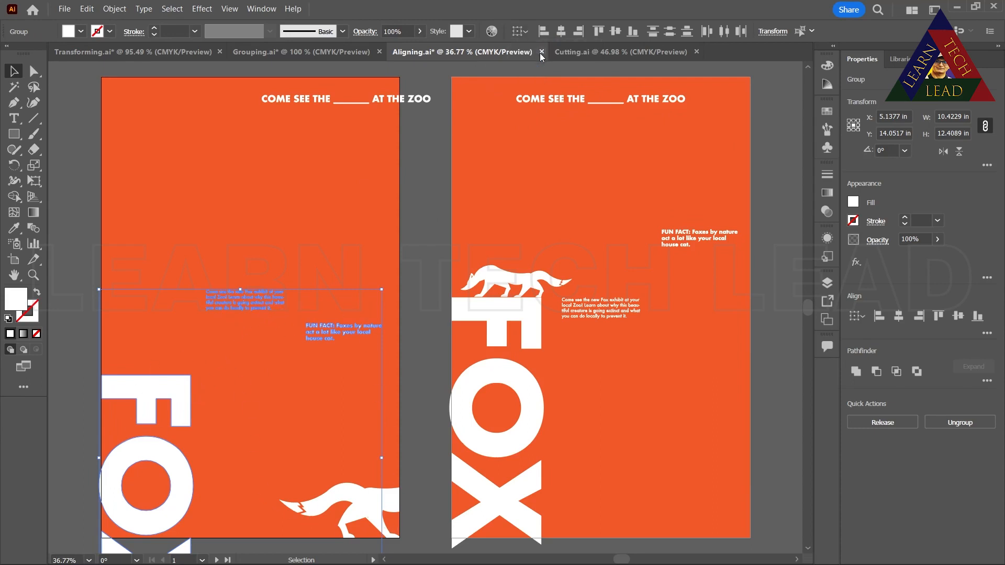
pyautogui.click(597, 32)
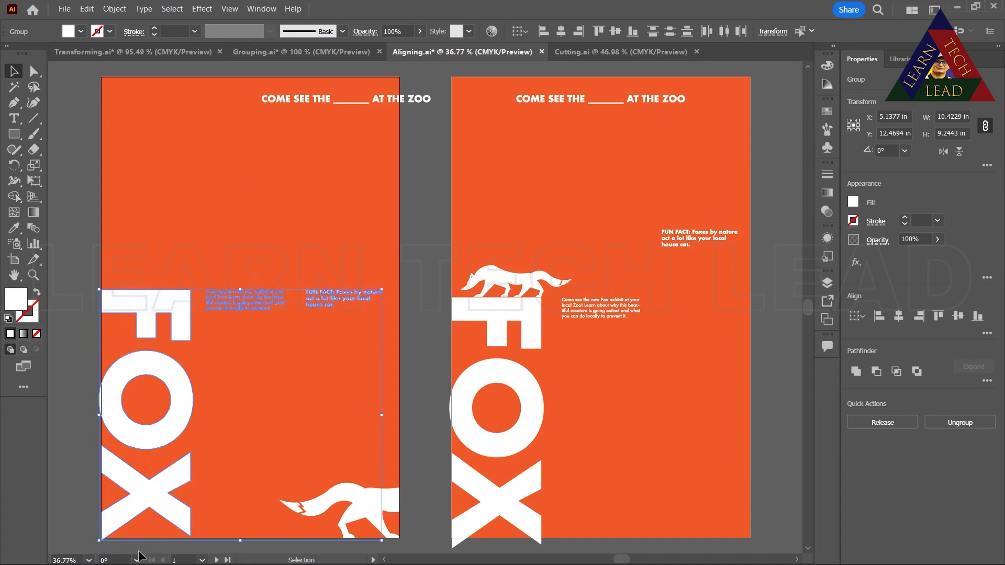
pyautogui.hotkey('ctrl', 'z')
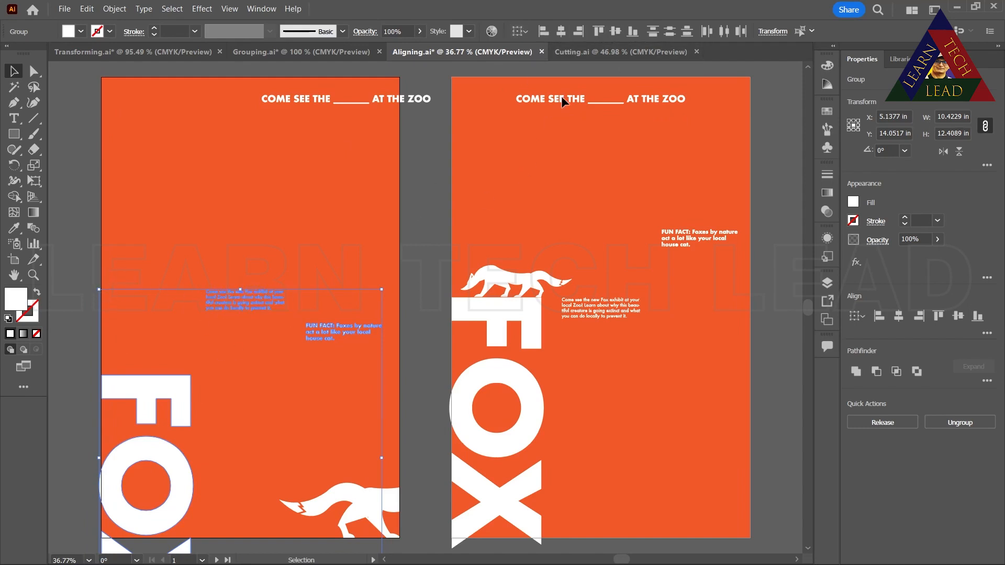
# - Align the bottom edges of the FOX group and both text blocks, and follow with a top-edge alignment of the same objects
pyautogui.click(633, 37)
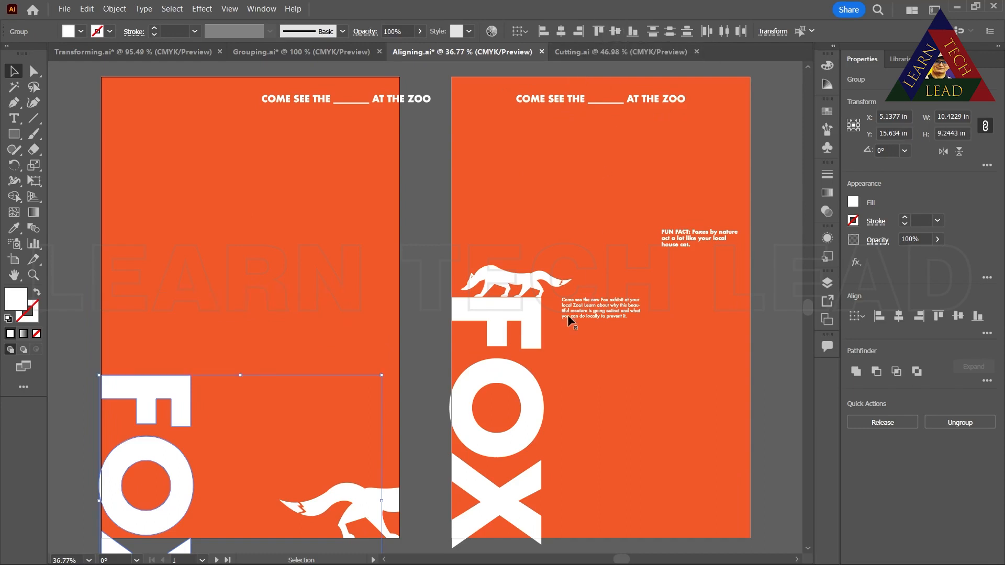
pyautogui.scroll(3, 419, 429)
pyautogui.scroll(2, 419, 435)
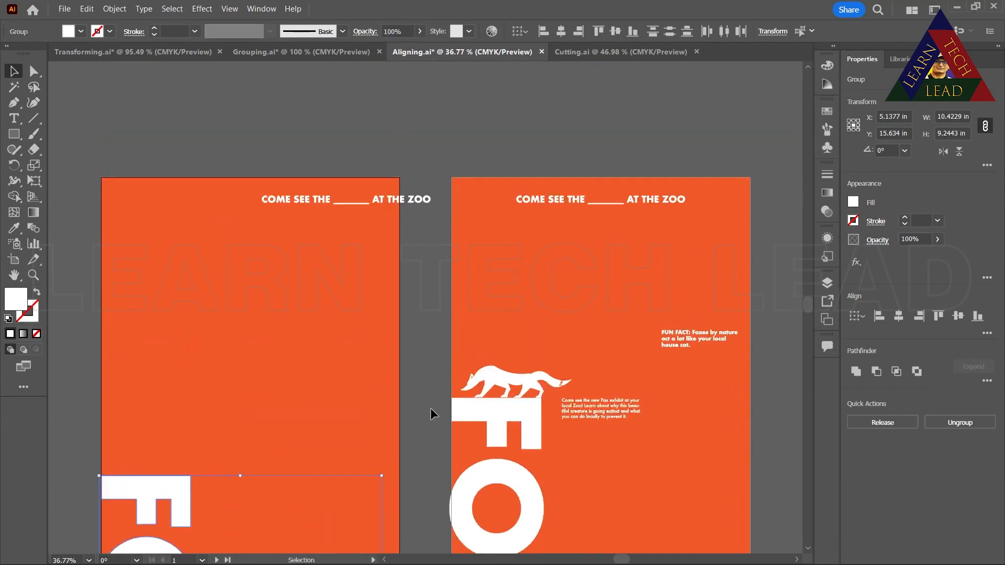
pyautogui.moveTo(805, 303)
pyautogui.mouseDown()
pyautogui.moveTo(809, 325)
pyautogui.moveTo(809, 297)
pyautogui.mouseUp()
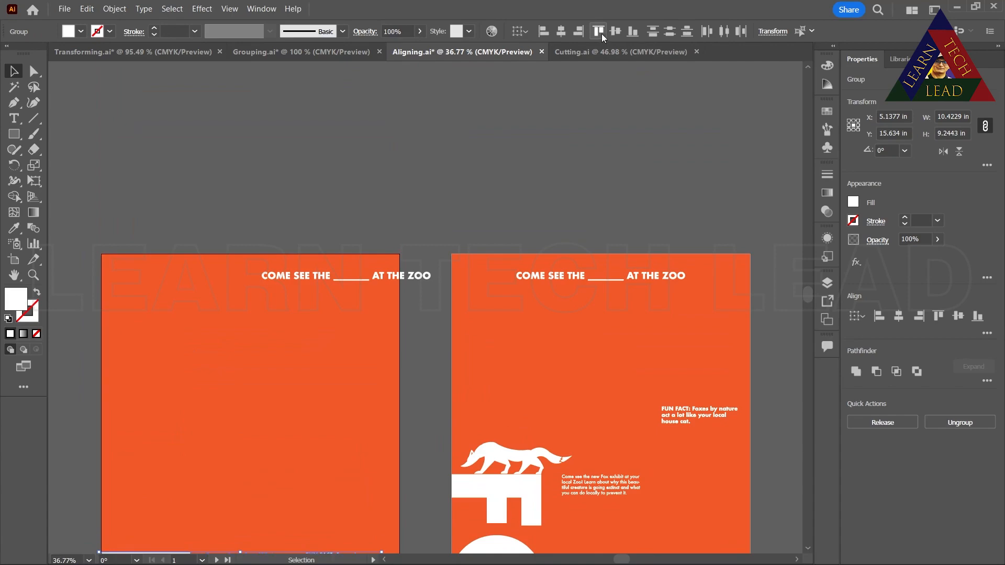
pyautogui.moveTo(806, 293); pyautogui.dragTo(809, 316)
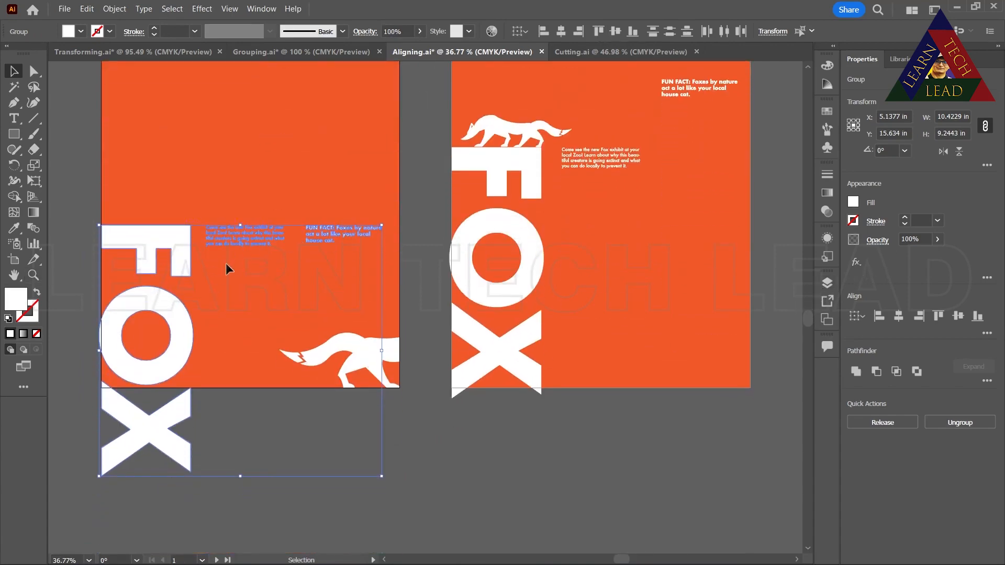
# - Move the FOX group and both text blocks up together until the X sits just inside the first artboard's lower edge, and deselect them
pyautogui.scroll(1, 225, 263)
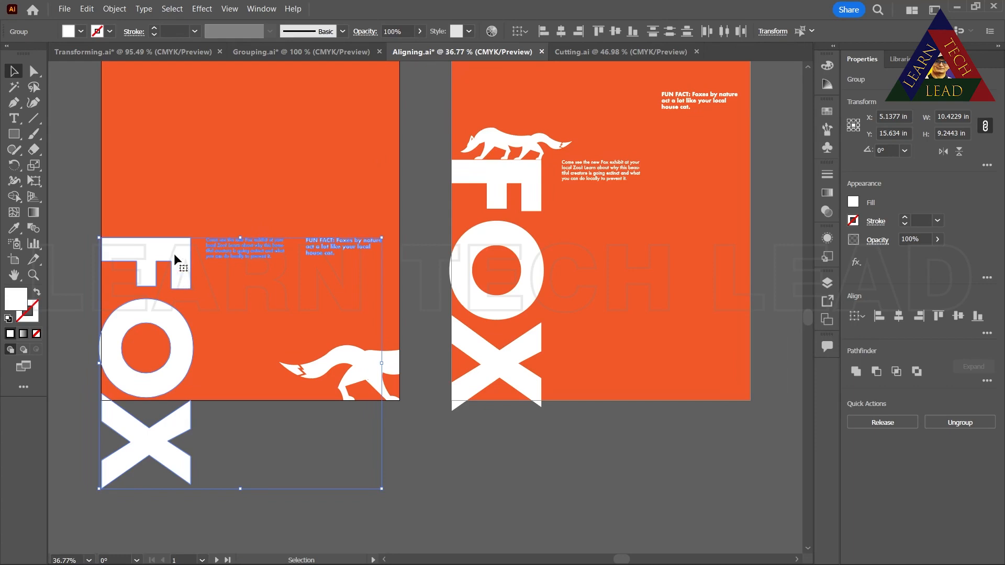
pyautogui.moveTo(139, 248); pyautogui.dragTo(137, 166)
pyautogui.click(148, 468)
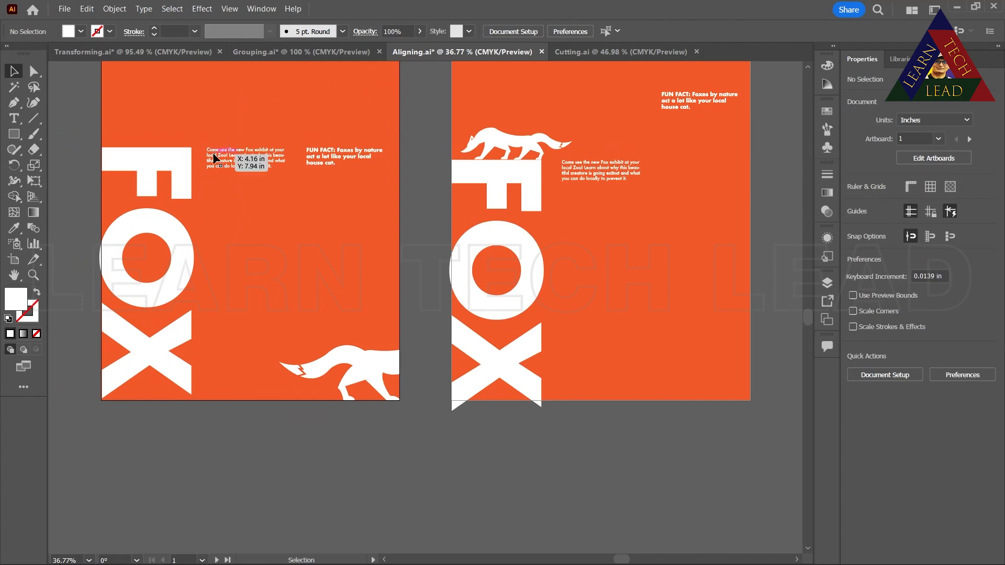
# - Compare the position of the "COME SEE THE ______ AT THE ZOO" heading on the two artboards
pyautogui.scroll(6, 809, 315)
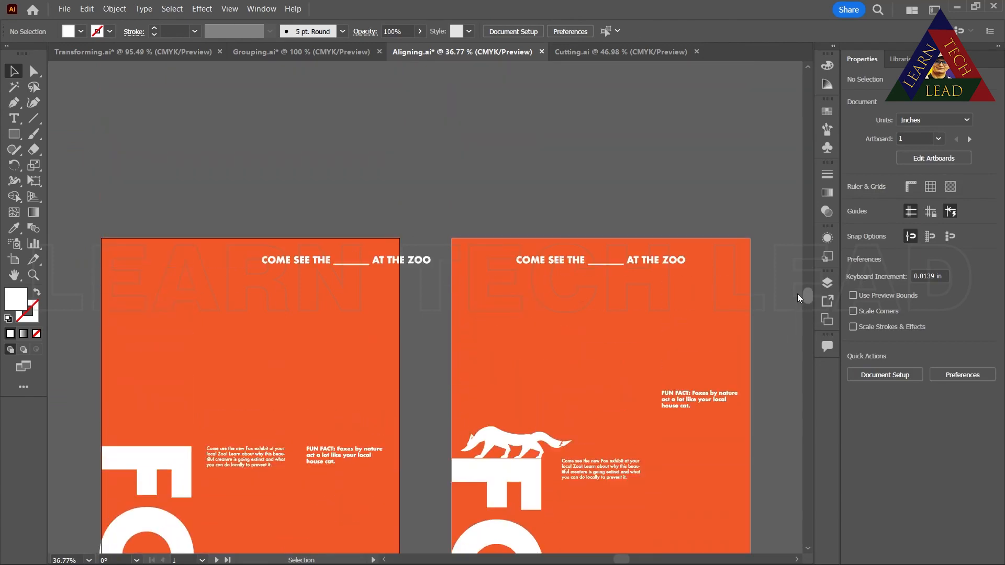
pyautogui.scroll(-3, 797, 296)
pyautogui.click(639, 146)
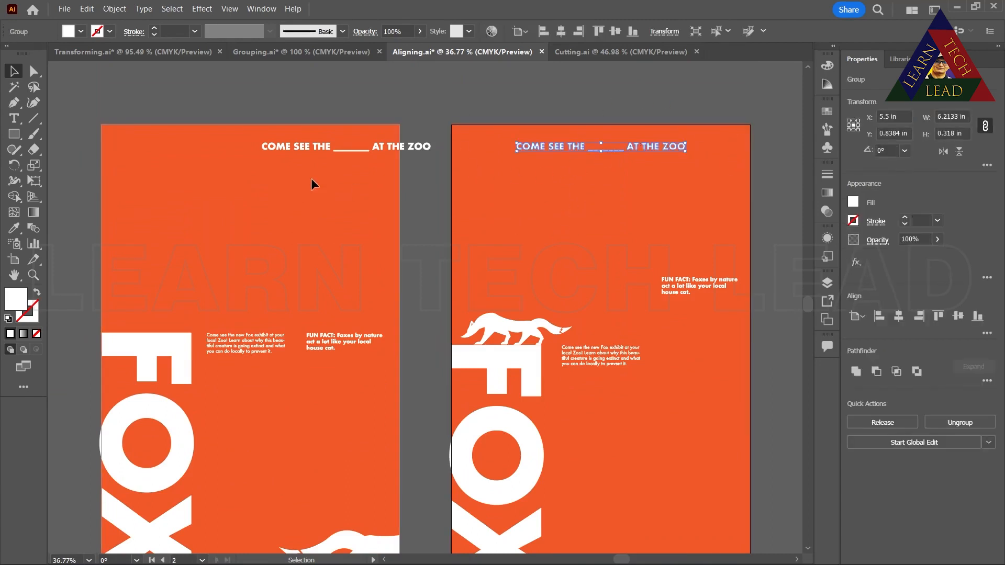
pyautogui.click(281, 149)
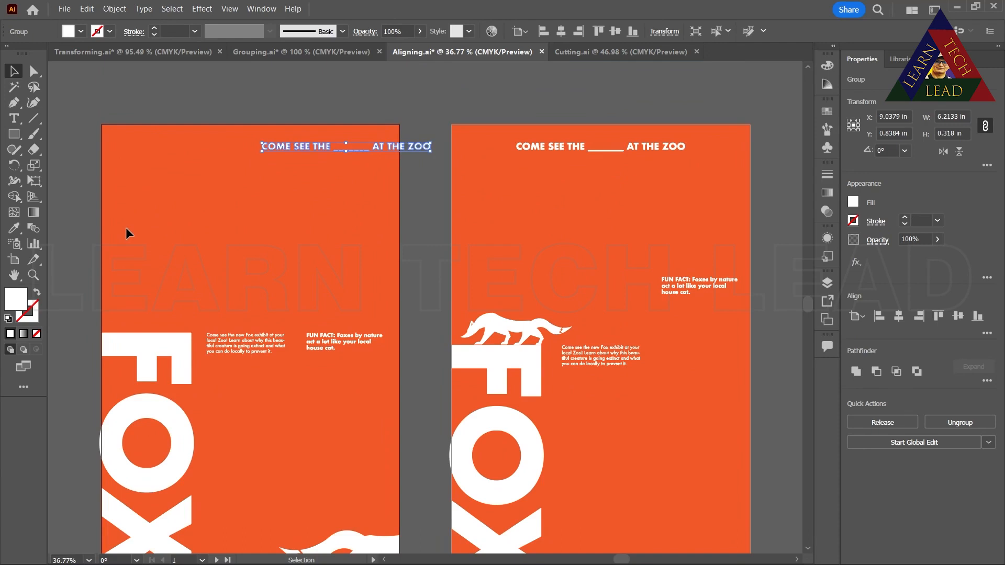
pyautogui.click(206, 200)
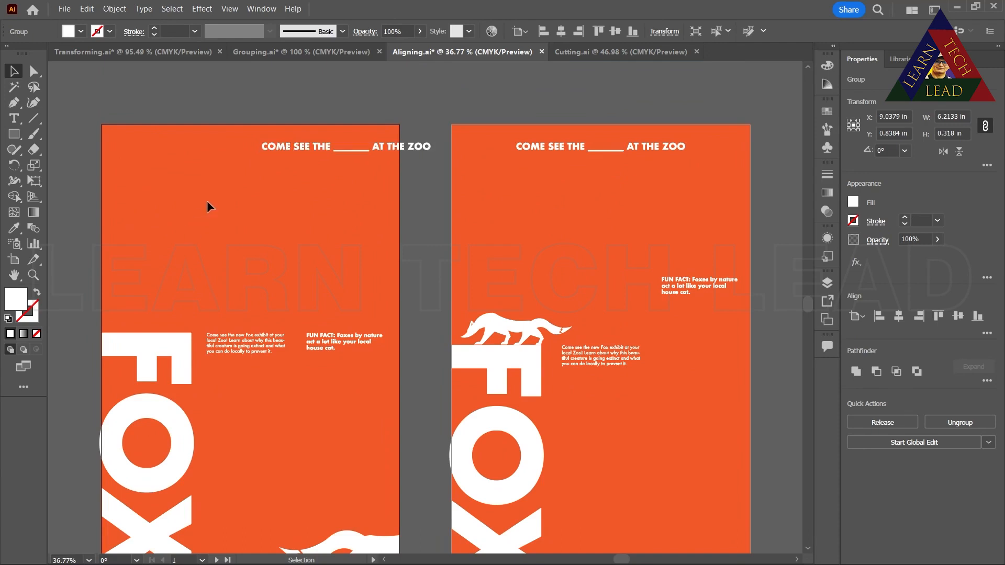
# - Select the first artboard's heading and choose Align to Artboard as its alignment reference
pyautogui.click(302, 149)
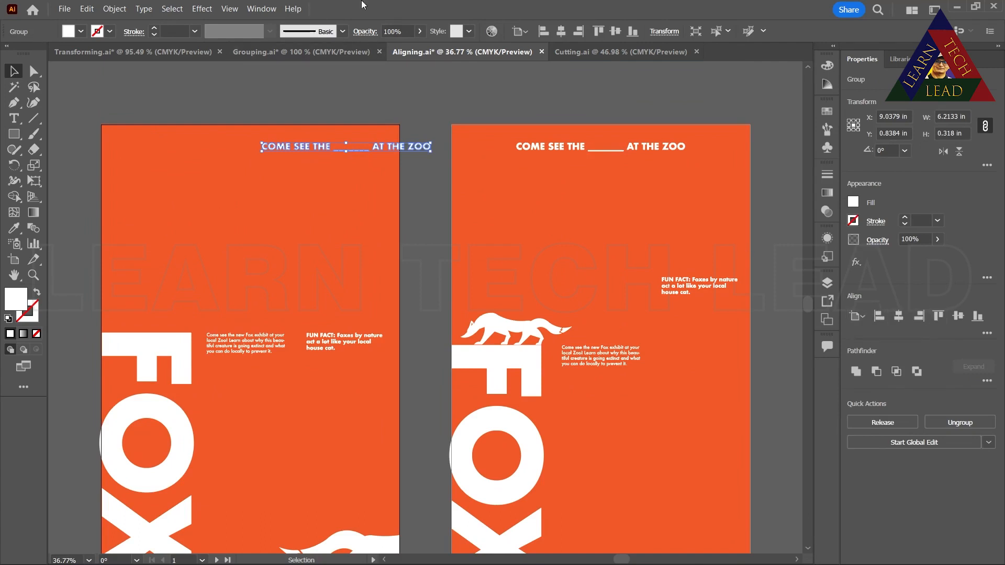
pyautogui.click(528, 31)
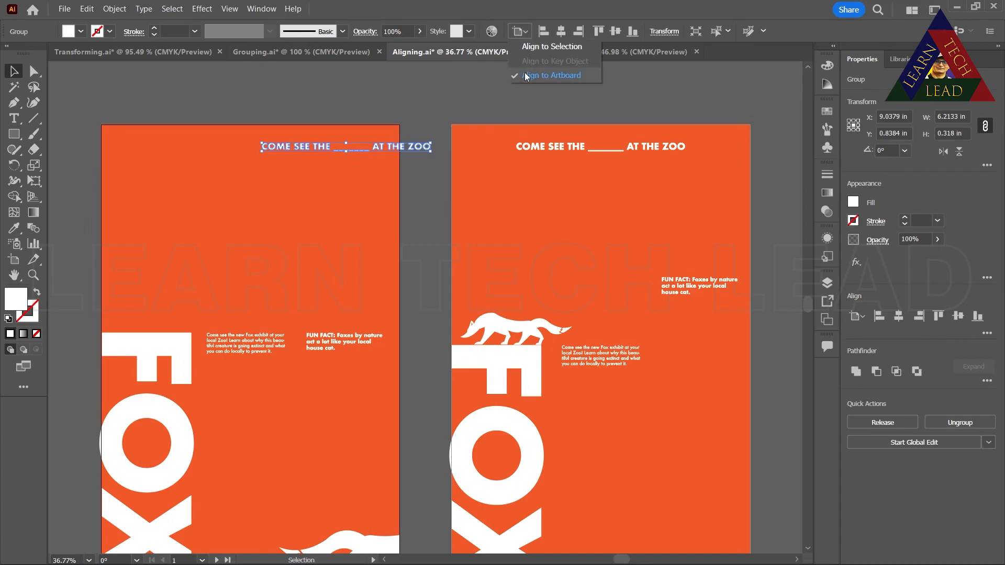
pyautogui.click(578, 76)
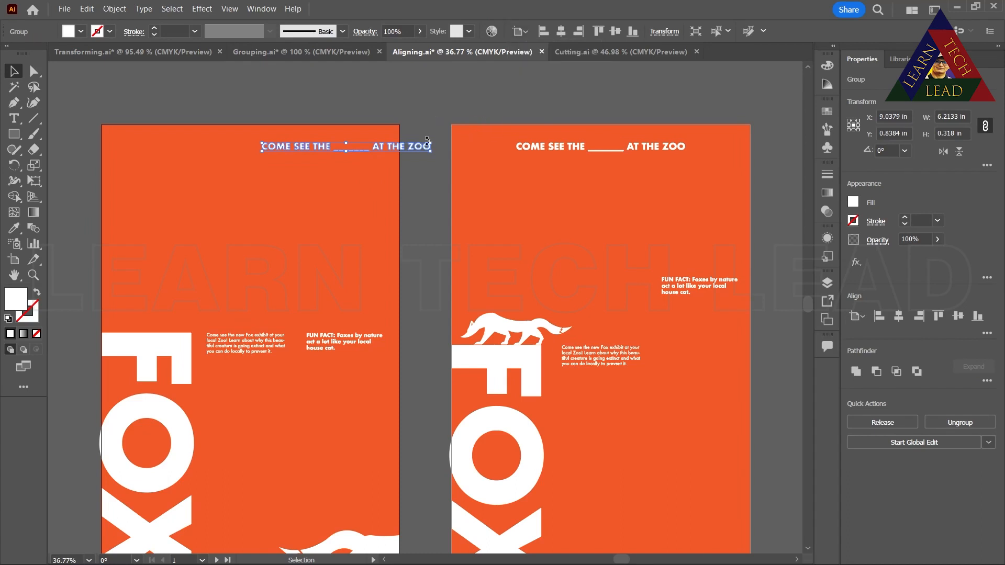
pyautogui.click(421, 193)
pyautogui.click(416, 146)
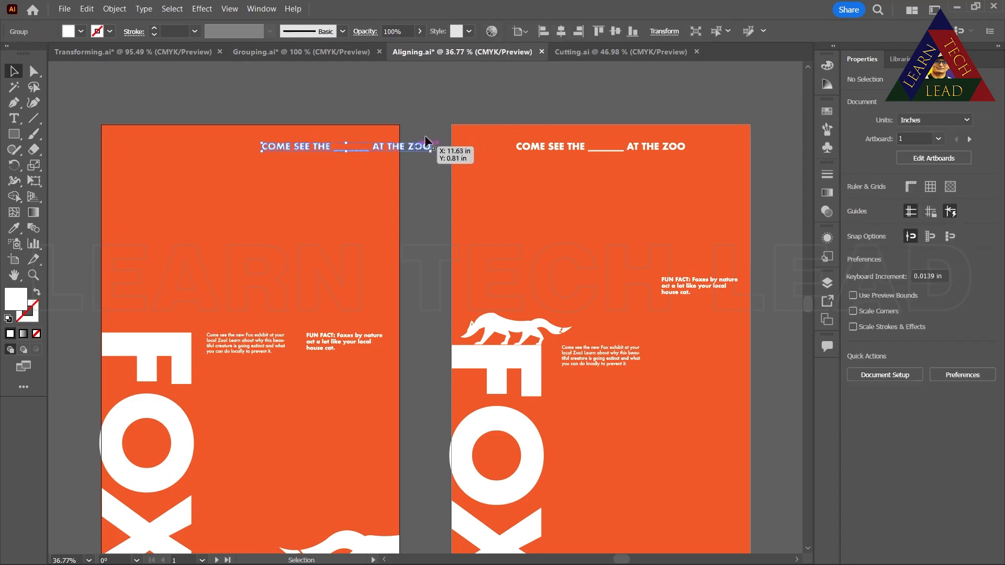
pyautogui.click(300, 322)
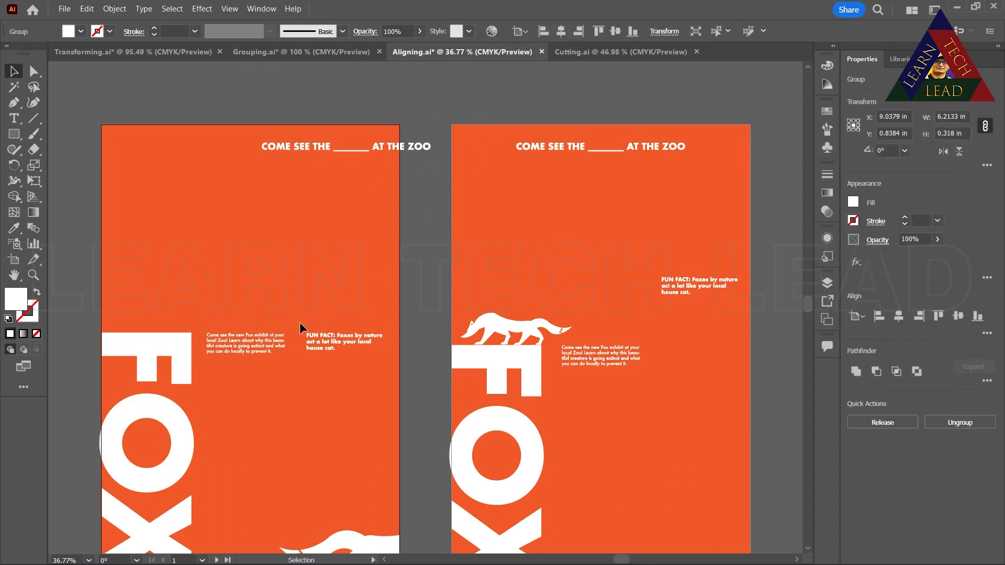
# - Select the exhibit paragraph together with the FOX group and check which alignment reference applies to multiple objects
pyautogui.click(252, 345)
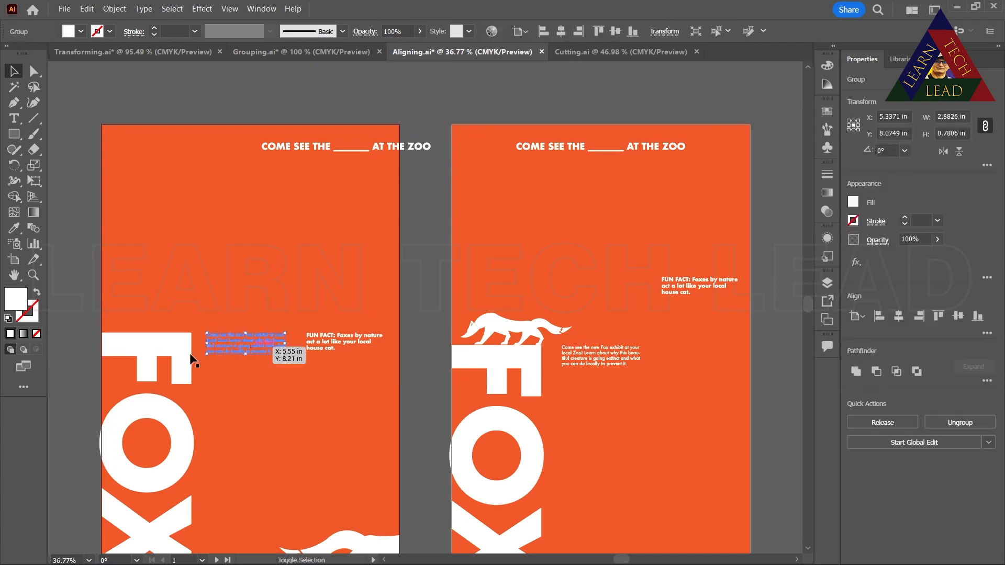
pyautogui.keyDown('shift'); pyautogui.click(155, 346); pyautogui.keyUp('shift')
pyautogui.keyDown('shift'); pyautogui.click(154, 346); pyautogui.keyUp('shift')
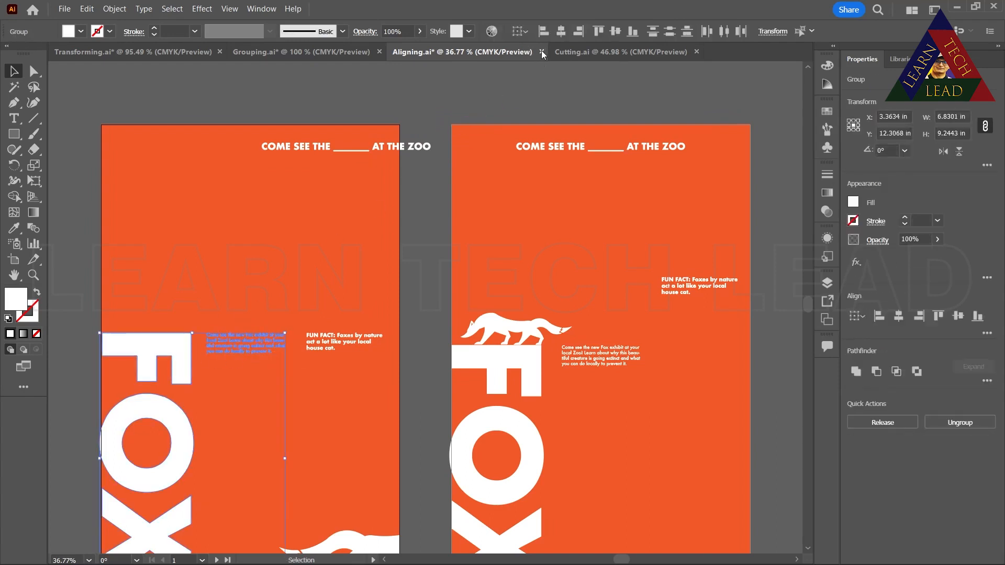
pyautogui.click(526, 30)
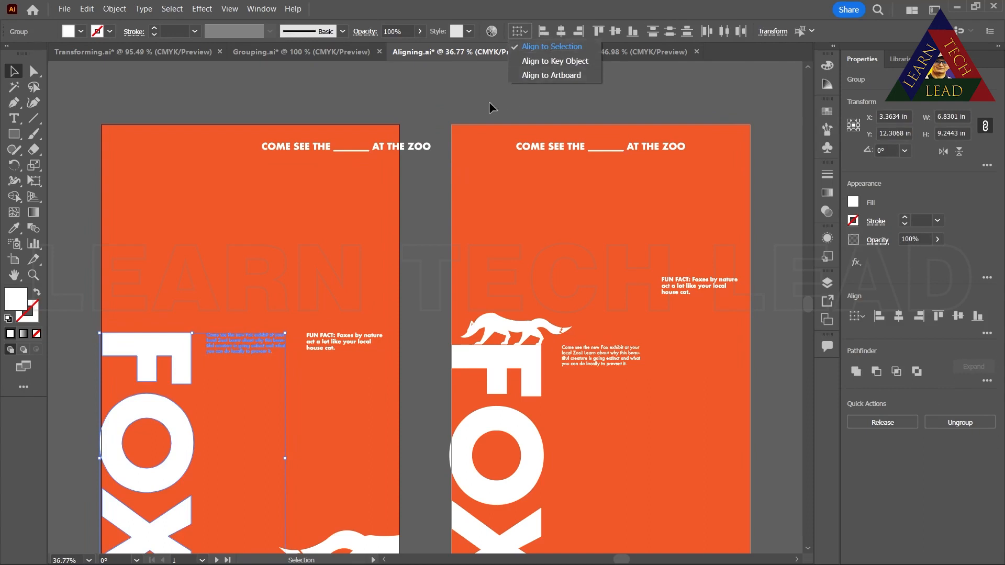
pyautogui.click(488, 86)
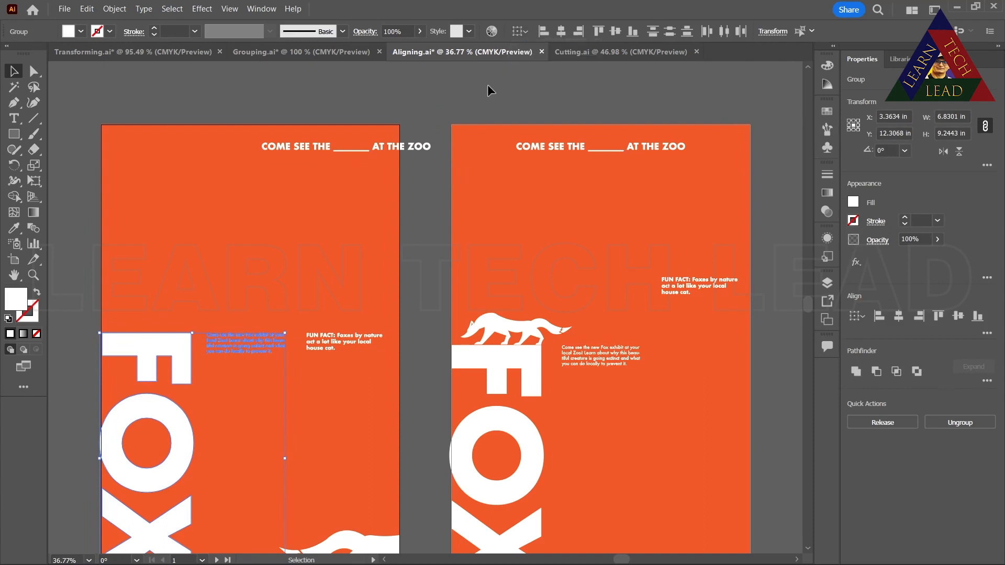
# - Center the "COME SEE THE ______ AT THE ZOO" heading horizontally on the first artboard and deselect it
pyautogui.click(306, 147)
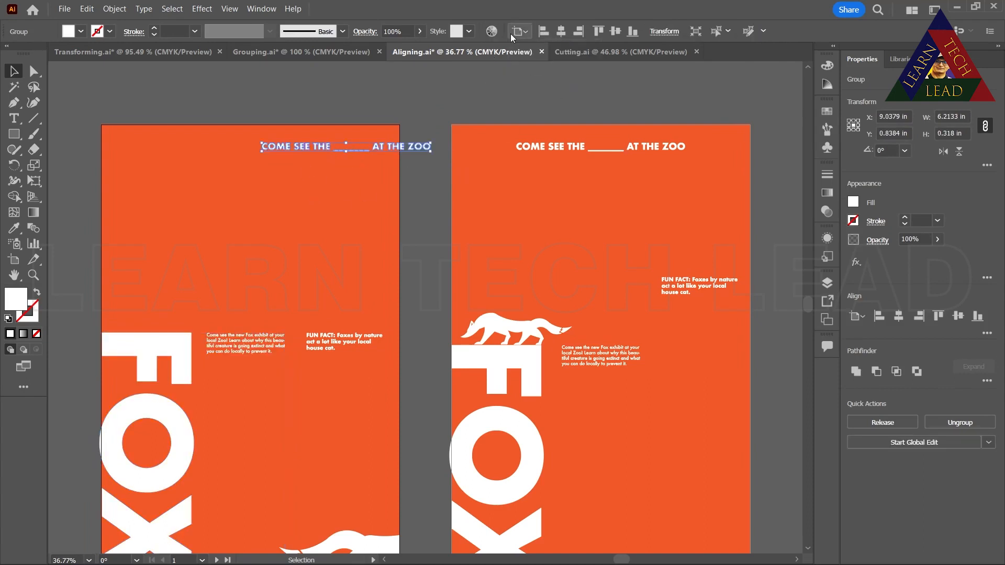
pyautogui.click(561, 31)
pyautogui.click(284, 181)
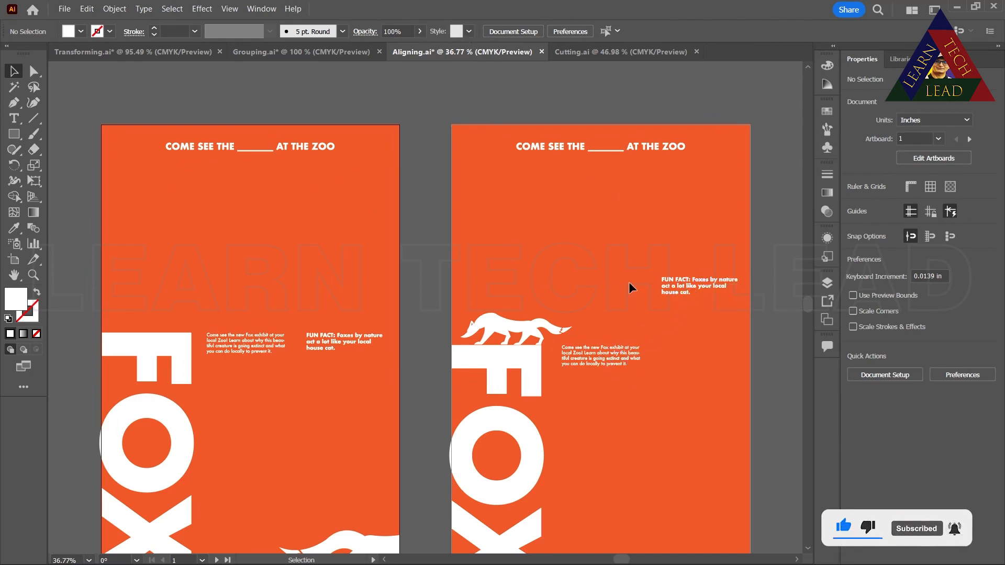
# - Select the exhibit paragraph and the FUN FACT text on the second artboard and set them to Align to Key Object
pyautogui.click(594, 352)
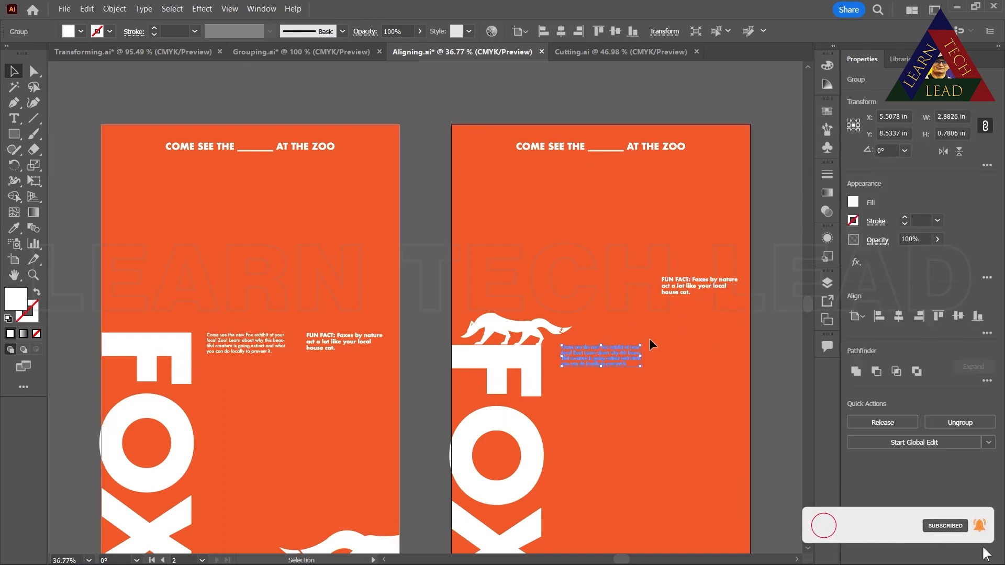
pyautogui.click(758, 195)
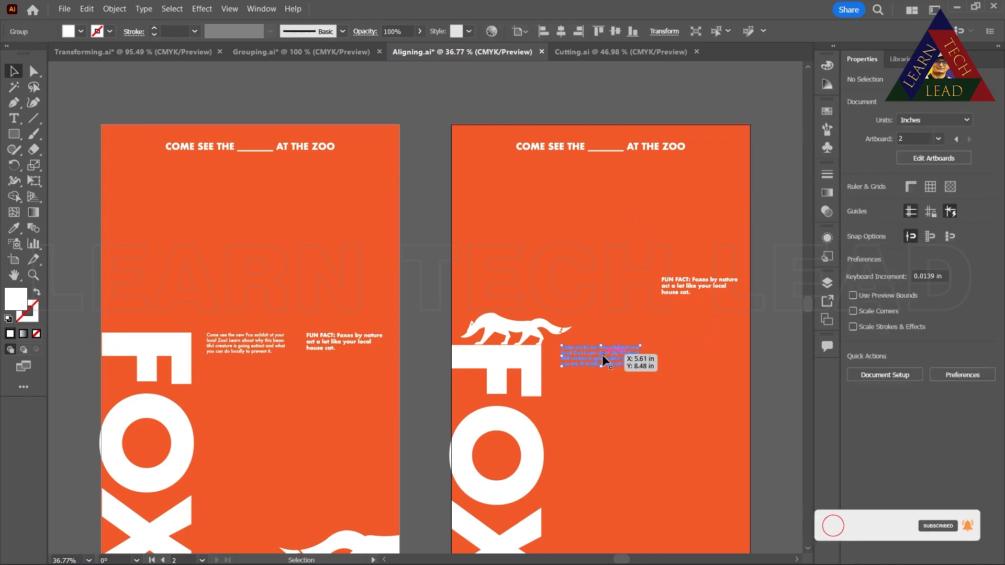
pyautogui.click(601, 354)
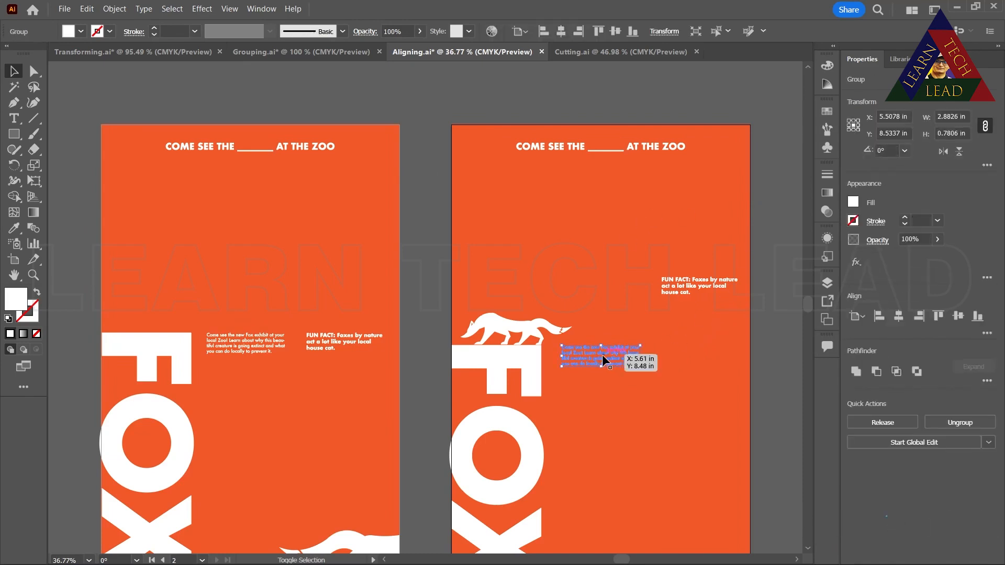
pyautogui.keyDown('shift'); pyautogui.click(681, 288); pyautogui.keyUp('shift')
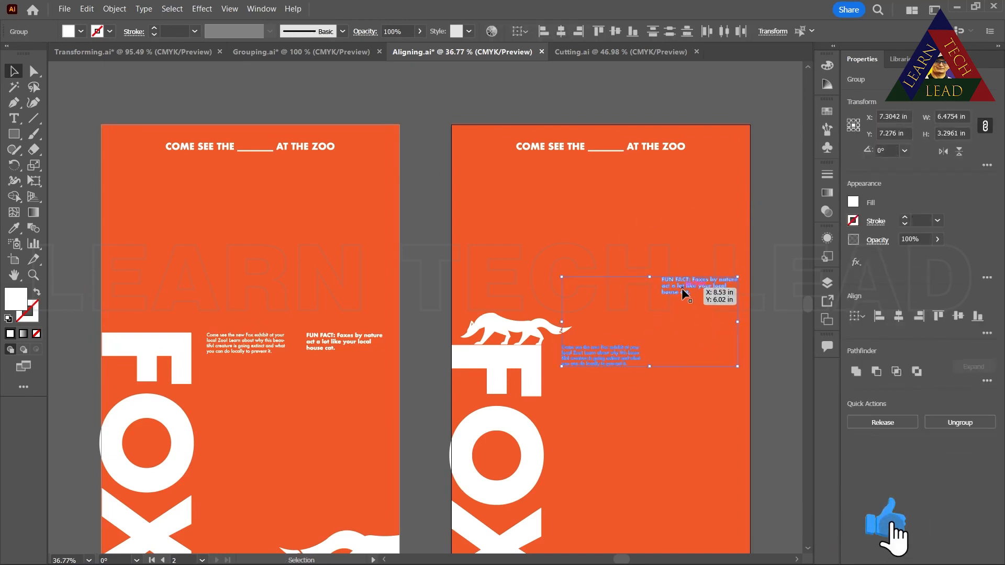
pyautogui.click(519, 31)
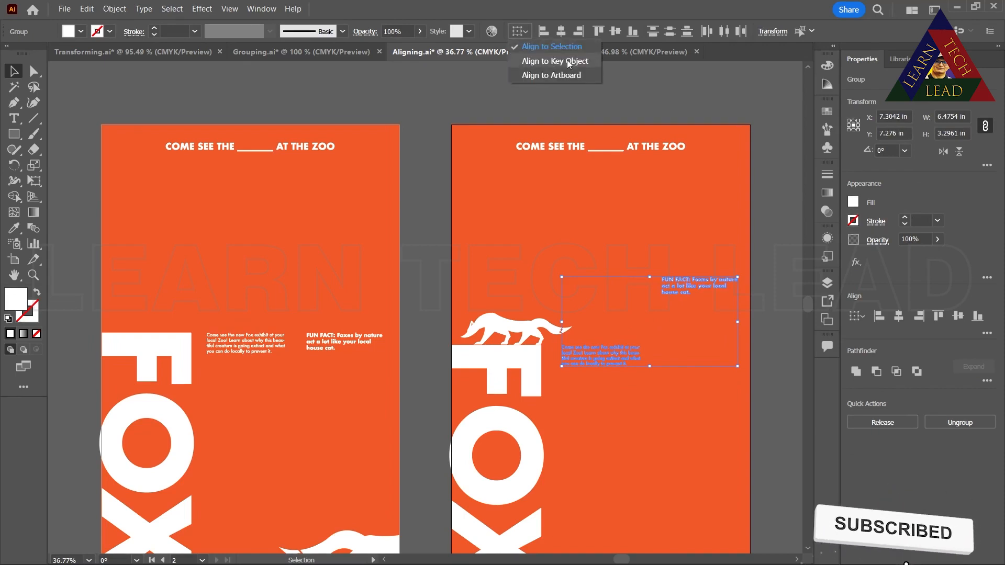
pyautogui.click(528, 61)
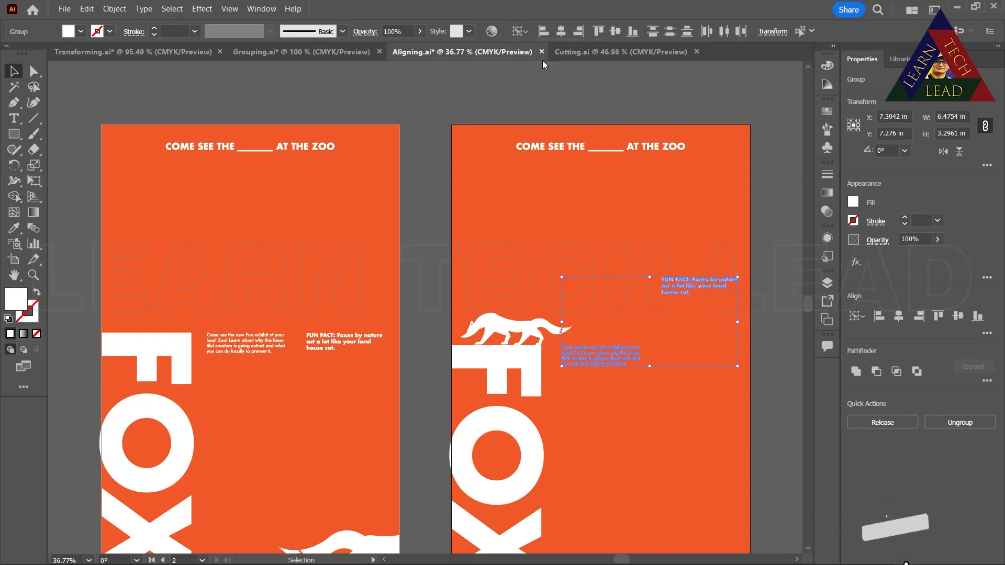
# - Make the exhibit paragraph the key object, align the FUN FACT text to its bottom edge, and deselect both
pyautogui.click(593, 350)
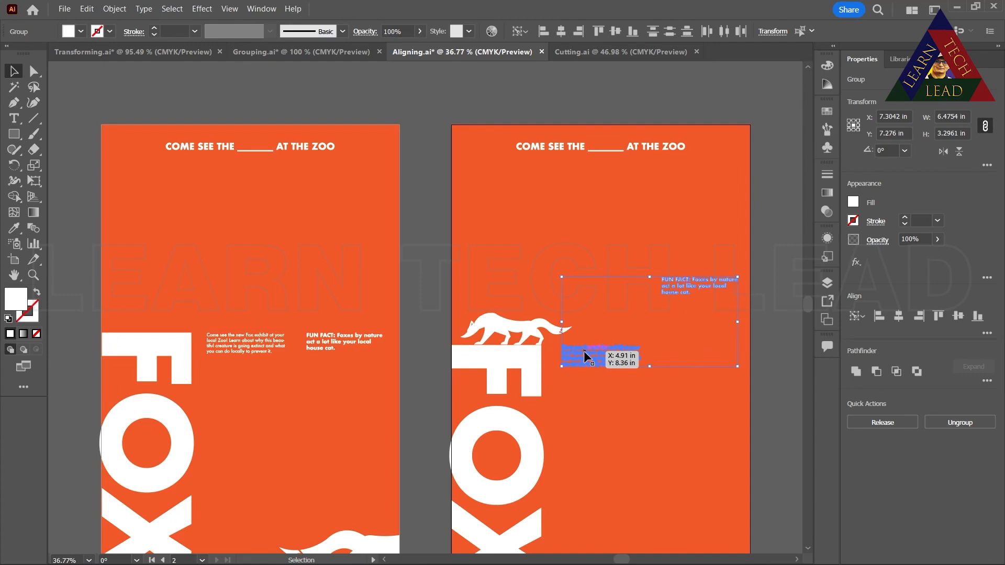
pyautogui.click(633, 31)
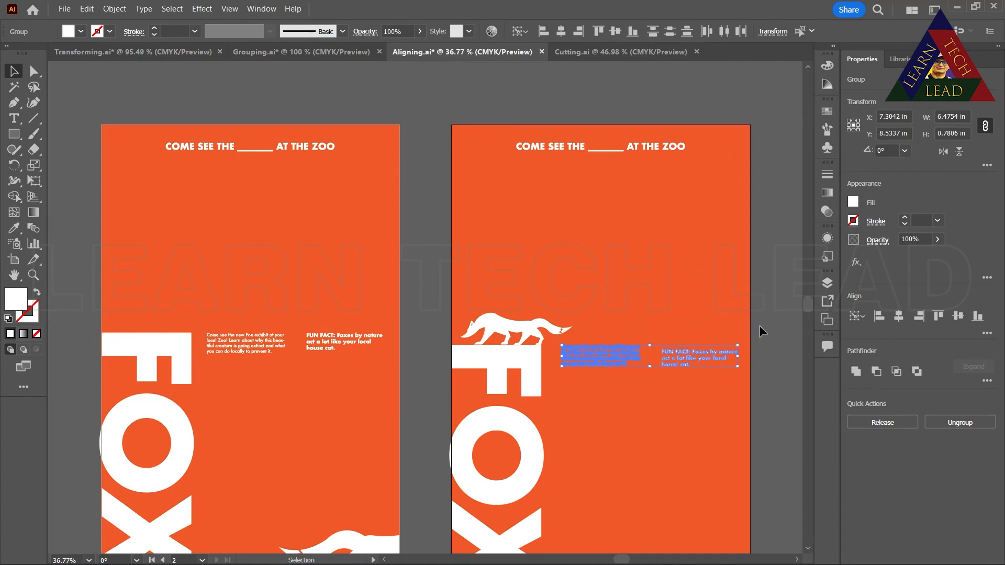
pyautogui.click(770, 302)
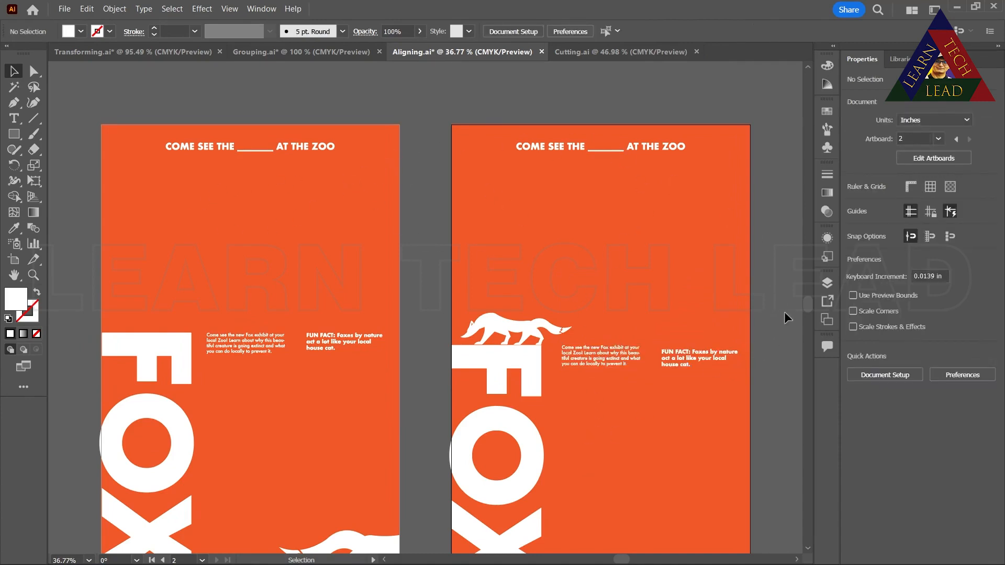
pyautogui.moveTo(805, 303); pyautogui.dragTo(805, 310)
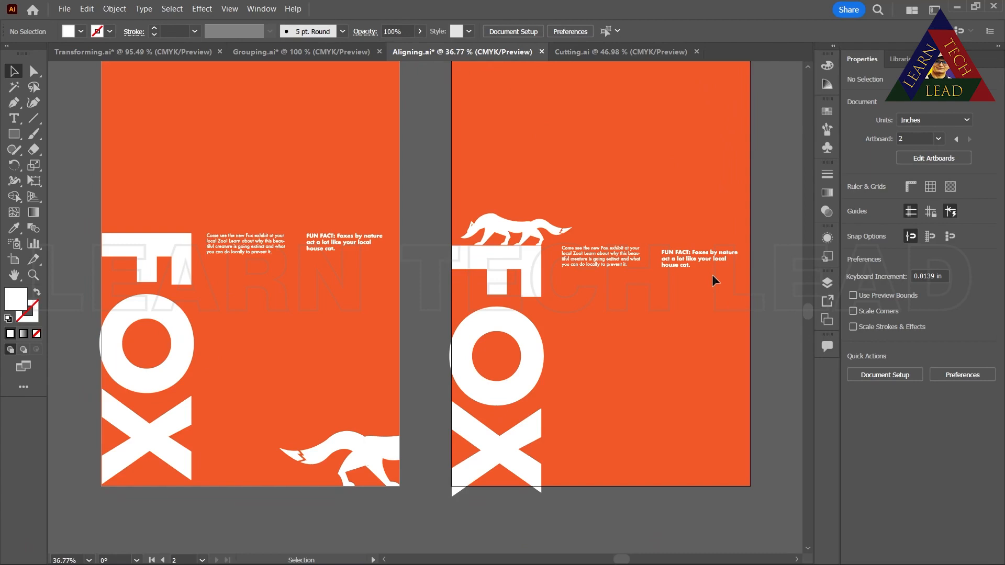
# - Switch to the Cutting.ai document and fit its artboard in the window
pyautogui.click(579, 55)
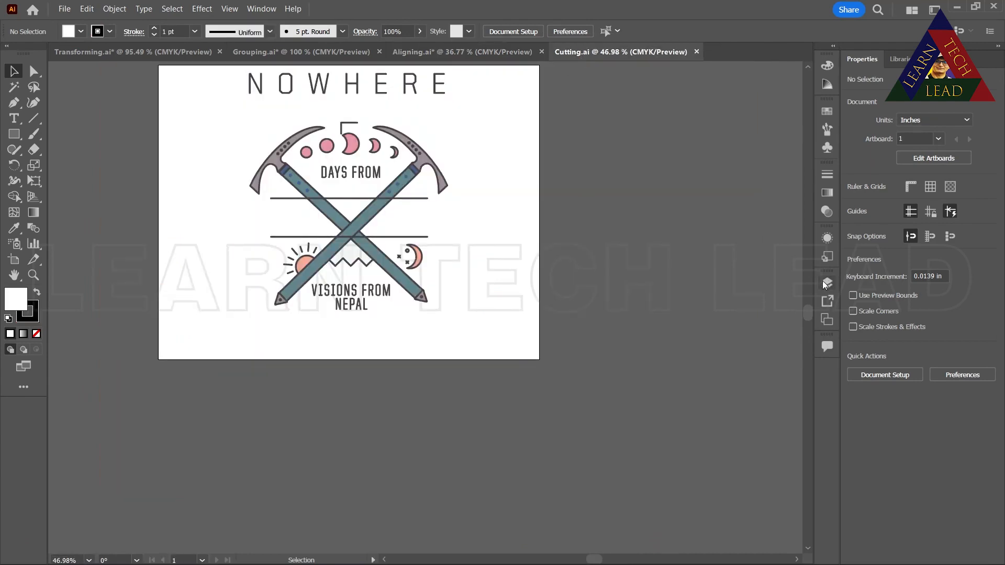
pyautogui.moveTo(808, 314); pyautogui.dragTo(802, 308)
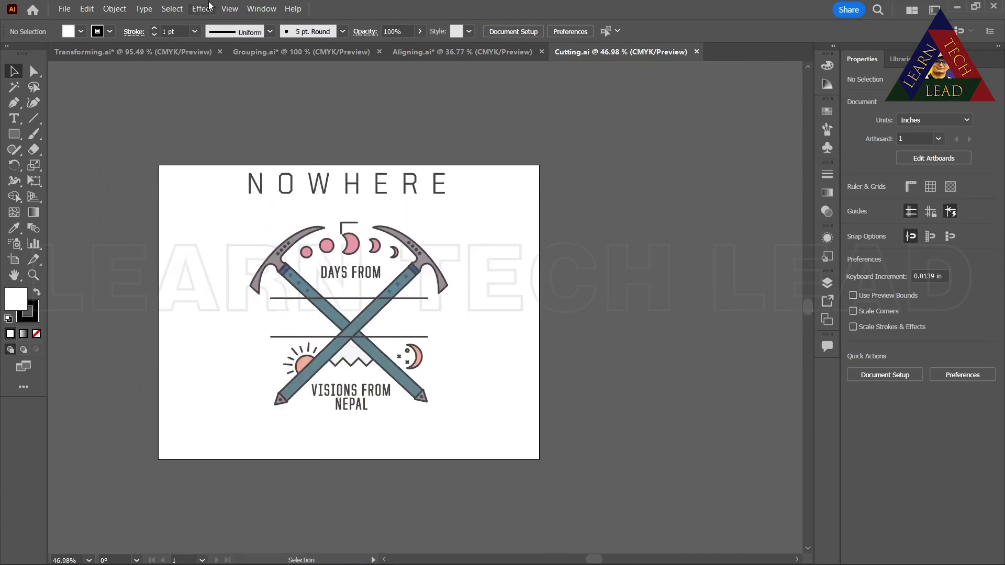
pyautogui.click(229, 9)
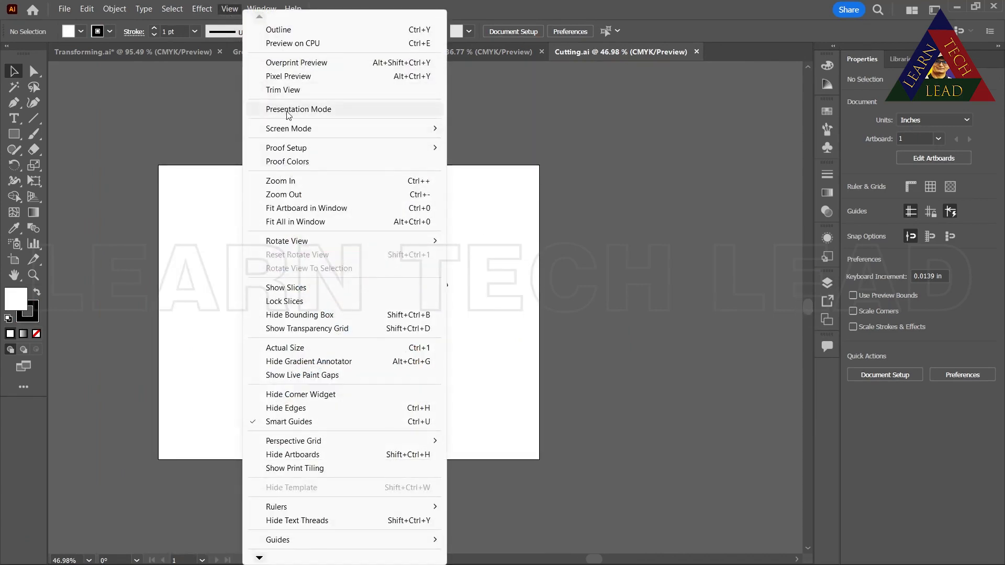
pyautogui.click(299, 209)
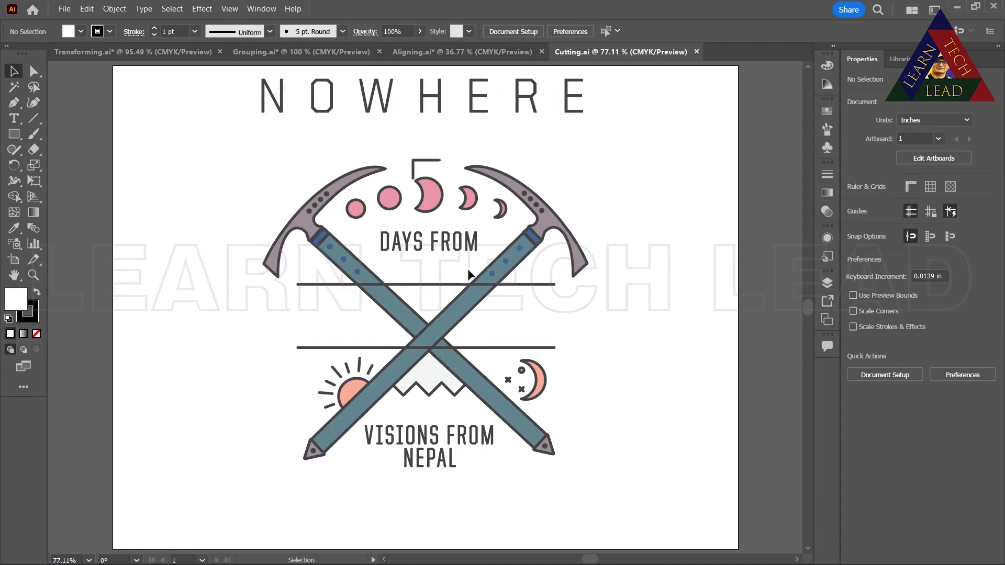
# - Select both teal axe handles and erase a strip across them between the two horizontal lines with the Eraser tool
pyautogui.click(356, 266)
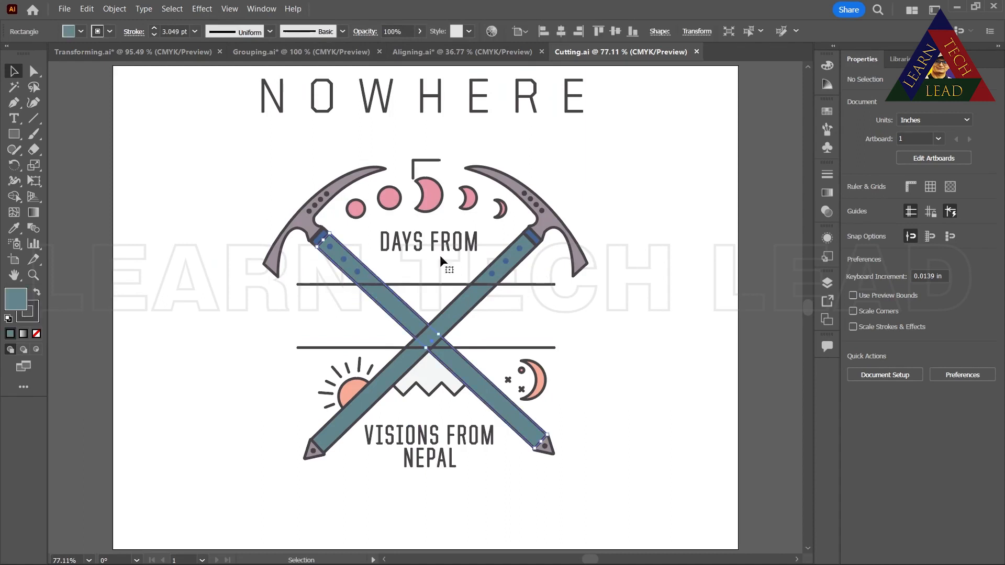
pyautogui.click(743, 224)
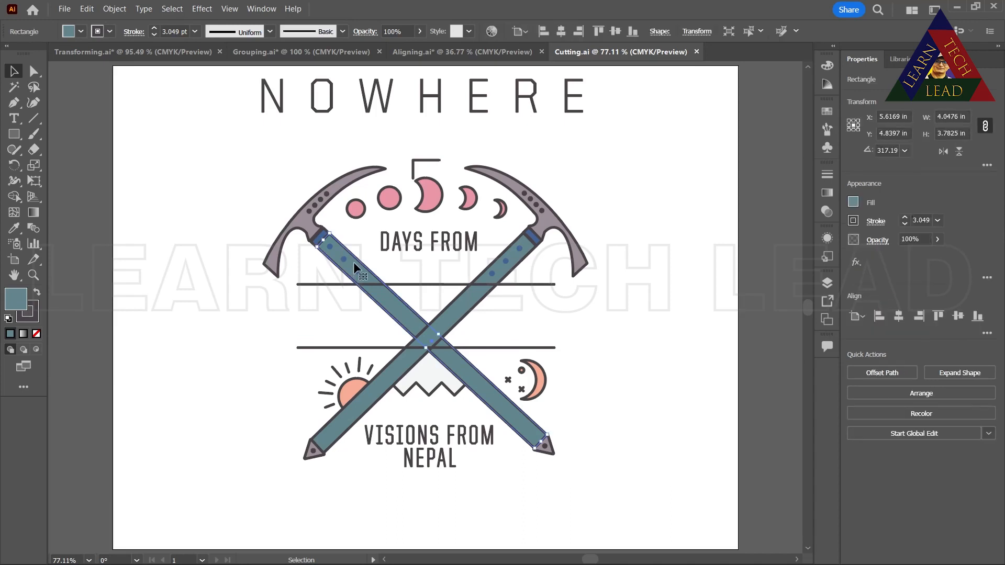
pyautogui.keyDown('shift'); pyautogui.click(381, 388); pyautogui.keyUp('shift')
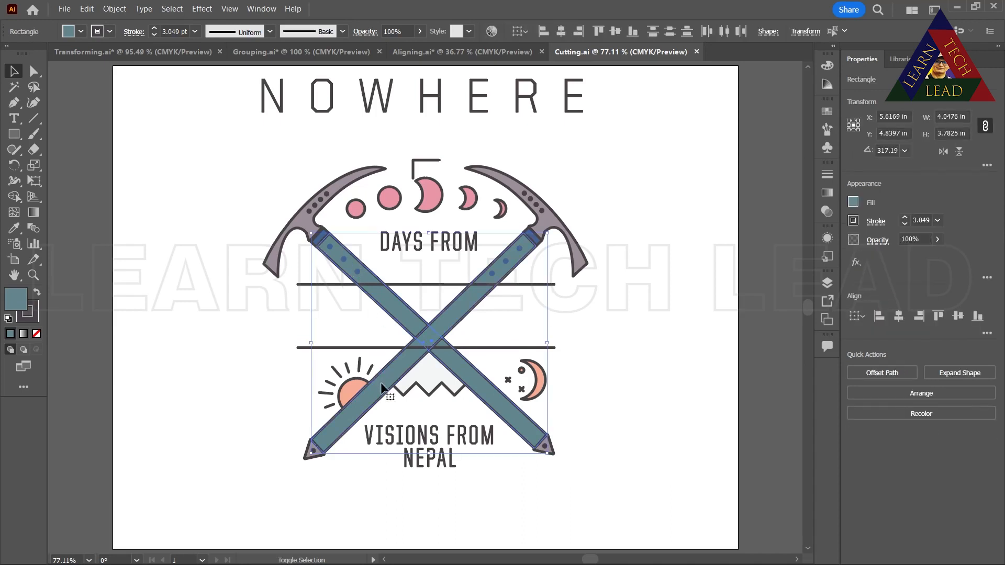
pyautogui.click(35, 150)
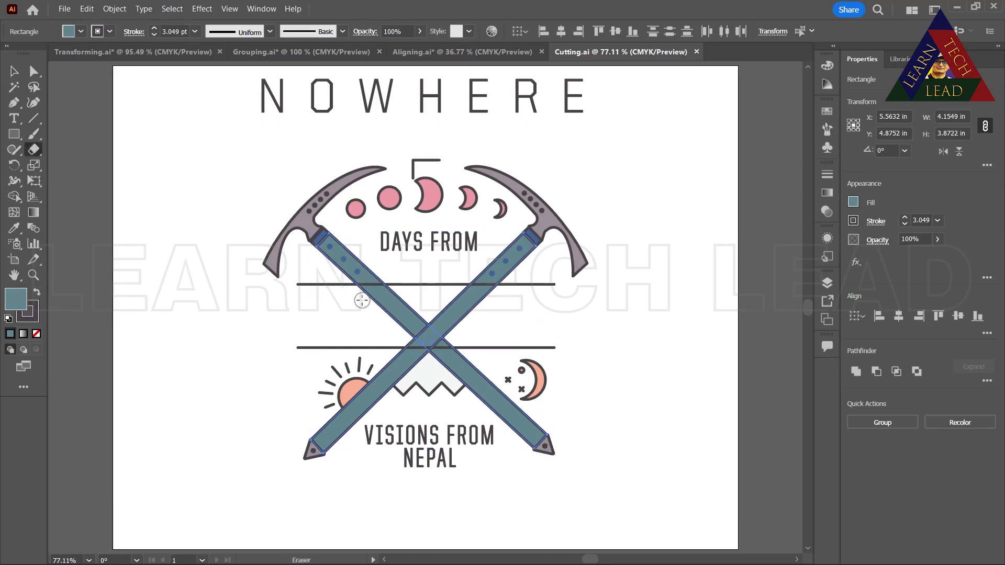
pyautogui.moveTo(348, 295); pyautogui.dragTo(486, 313)
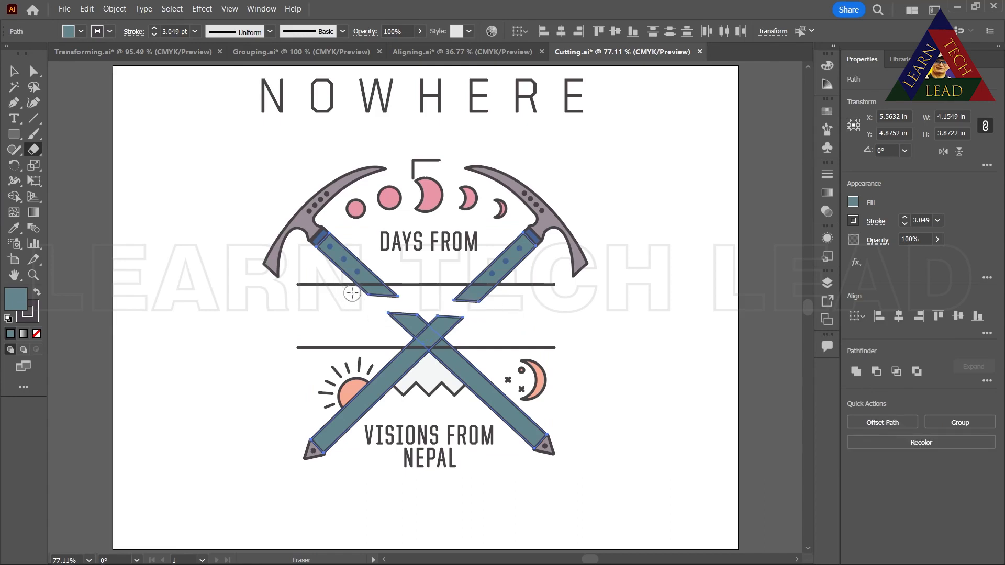
# - Try a freehand Eraser stroke up across one axe handle toward the DAYS FROM text and undo it
pyautogui.scroll(-4, 352, 293)
pyautogui.scroll(2, 352, 294)
pyautogui.scroll(-3, 352, 293)
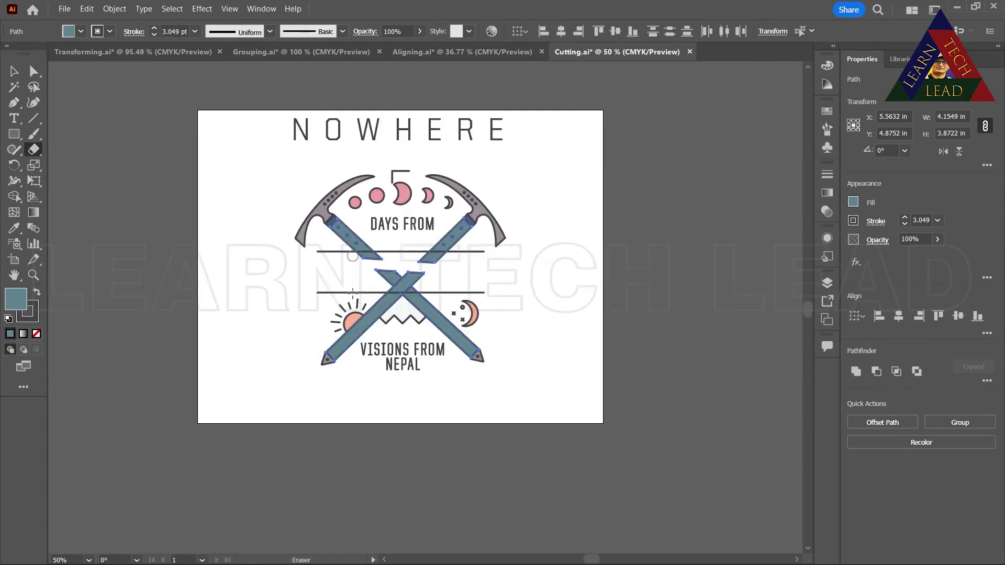
pyautogui.scroll(1, 352, 293)
pyautogui.click(229, 9)
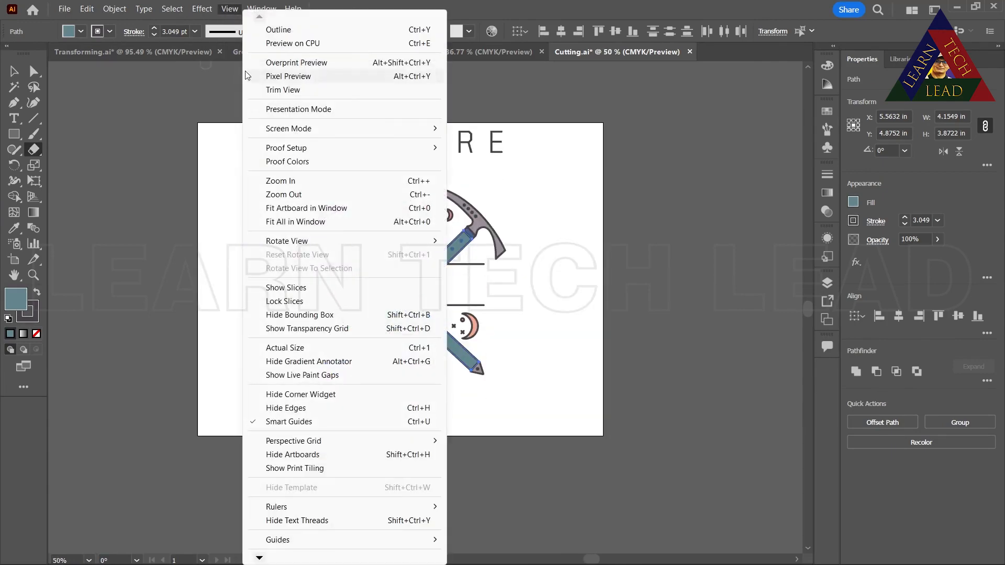
pyautogui.click(306, 208)
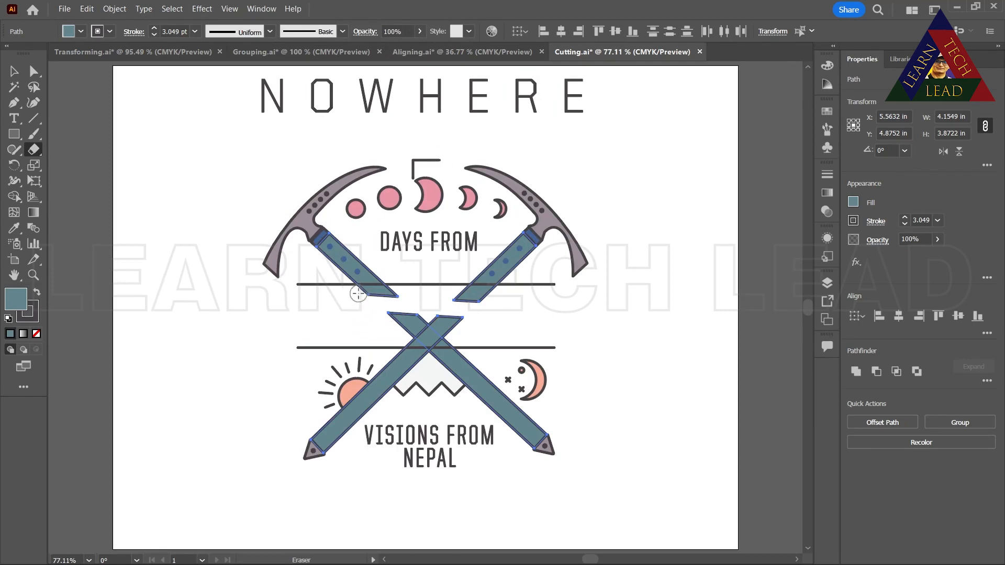
pyautogui.moveTo(358, 293); pyautogui.dragTo(401, 240)
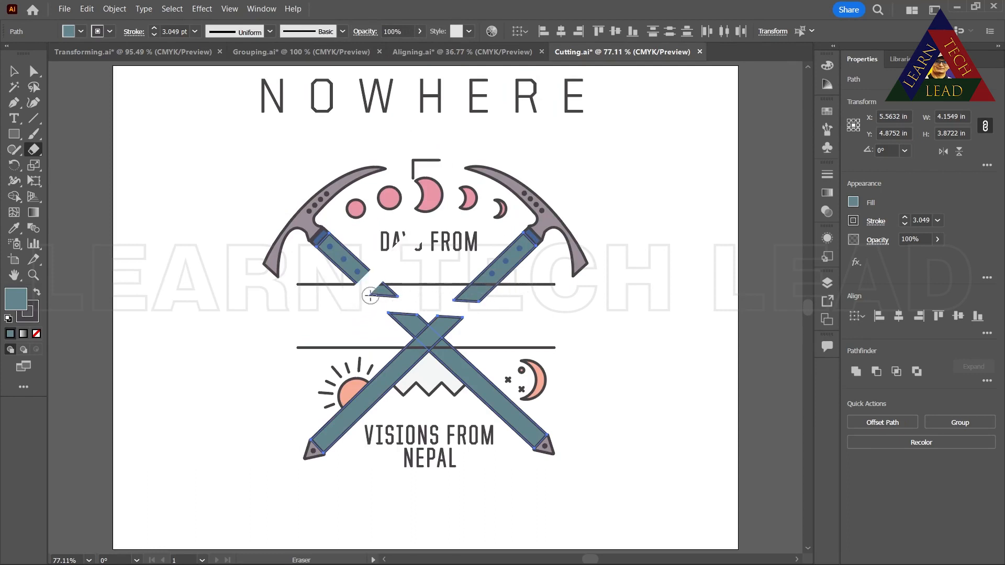
pyautogui.moveTo(370, 296); pyautogui.dragTo(349, 315)
pyautogui.hotkey('ctrl', 'z')
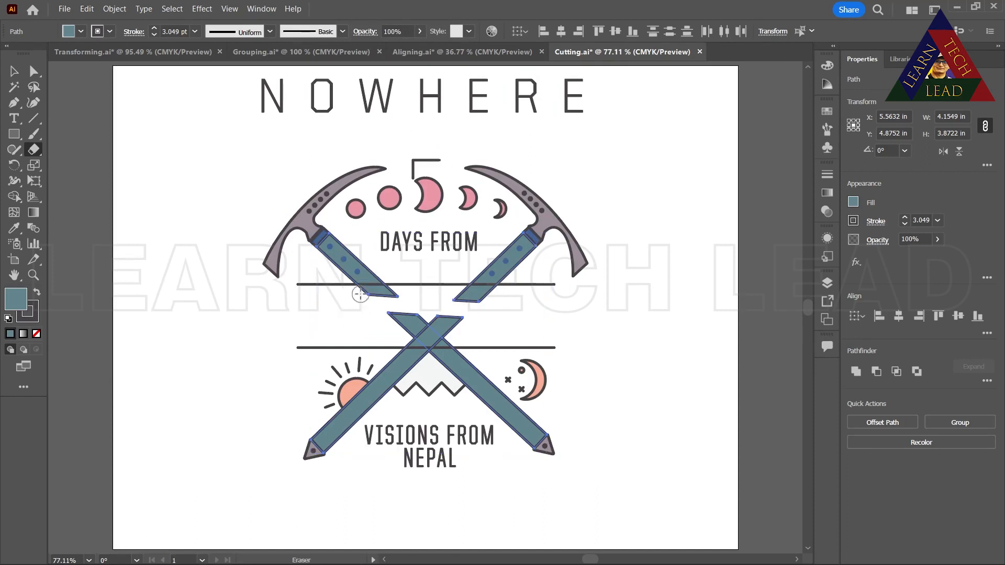
# - Try erasing the upper handle ends back to the upper horizontal line with freehand strokes, and undo those strokes
pyautogui.moveTo(359, 294); pyautogui.dragTo(532, 298)
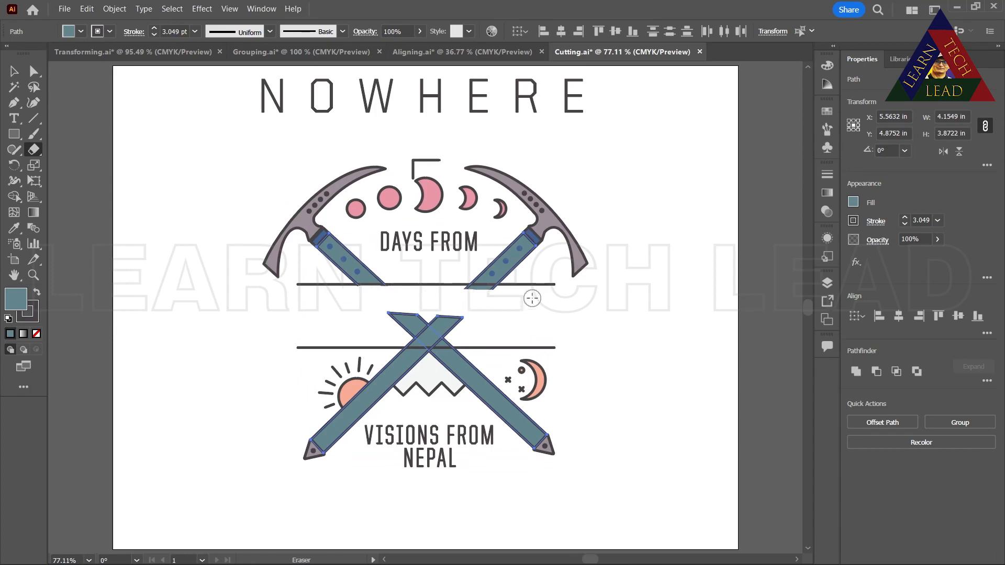
pyautogui.moveTo(461, 298); pyautogui.dragTo(497, 296)
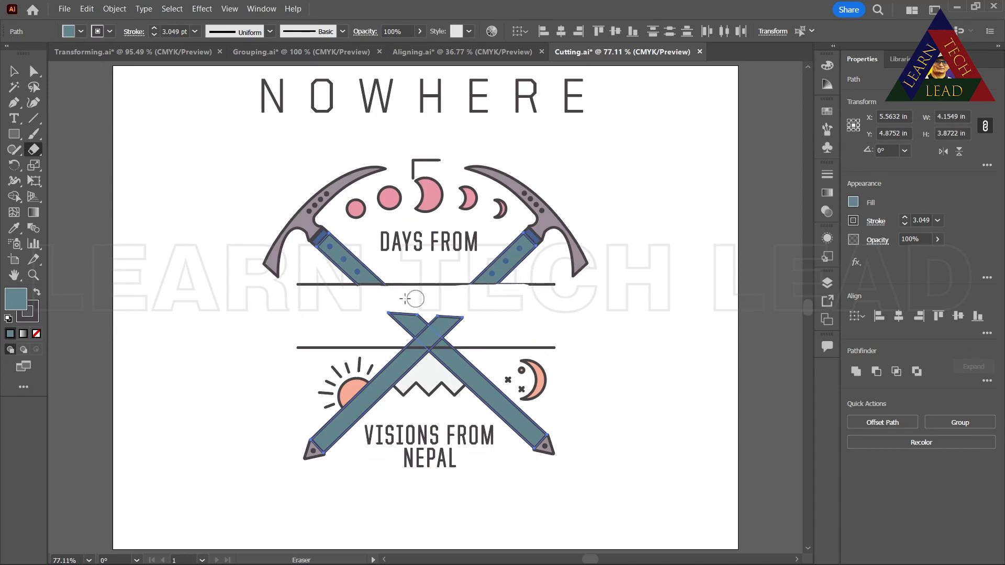
pyautogui.moveTo(345, 299)
pyautogui.mouseDown()
pyautogui.moveTo(386, 290)
pyautogui.moveTo(520, 299)
pyautogui.mouseUp()
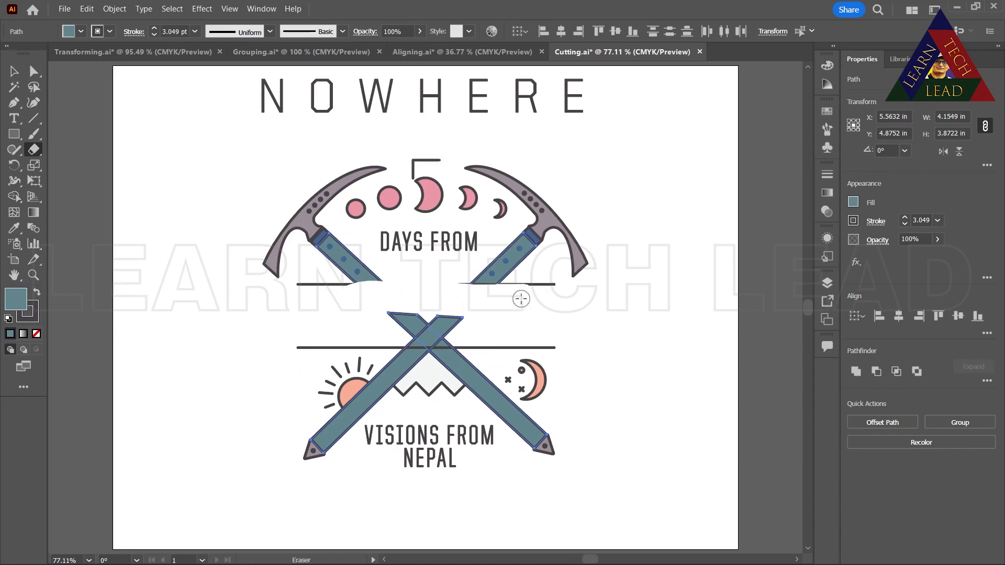
pyautogui.hotkey('ctrl', 'z')
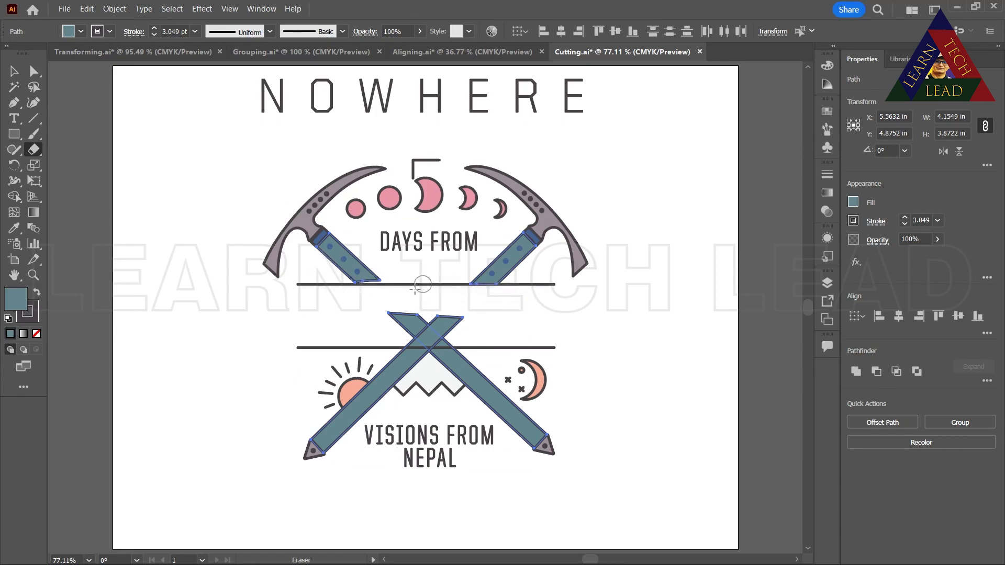
pyautogui.hotkey('ctrl', 'z')
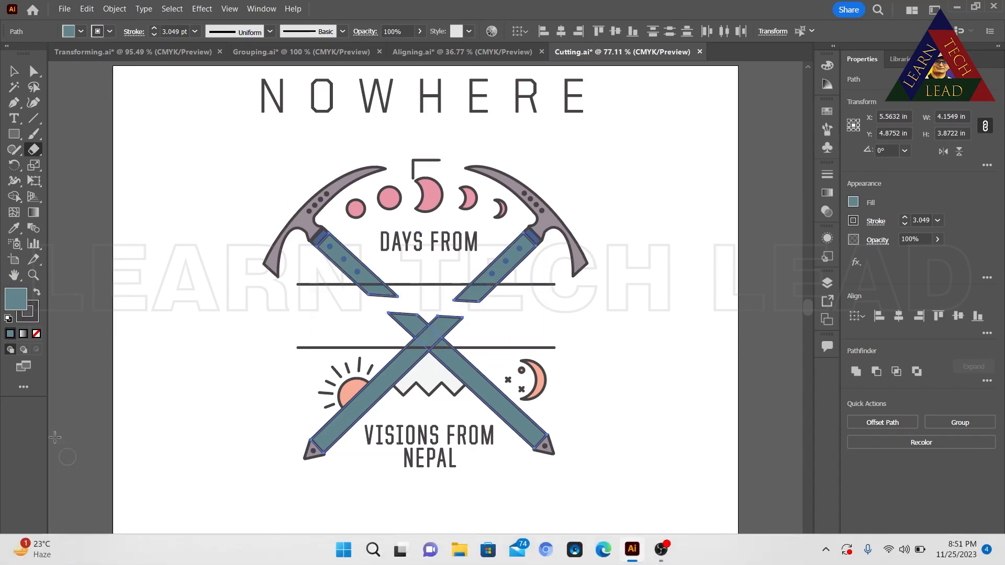
# - Erase the remaining parts of both axe handles between the two horizontal lines, trimming the handles to end at the lines
pyautogui.click(33, 275)
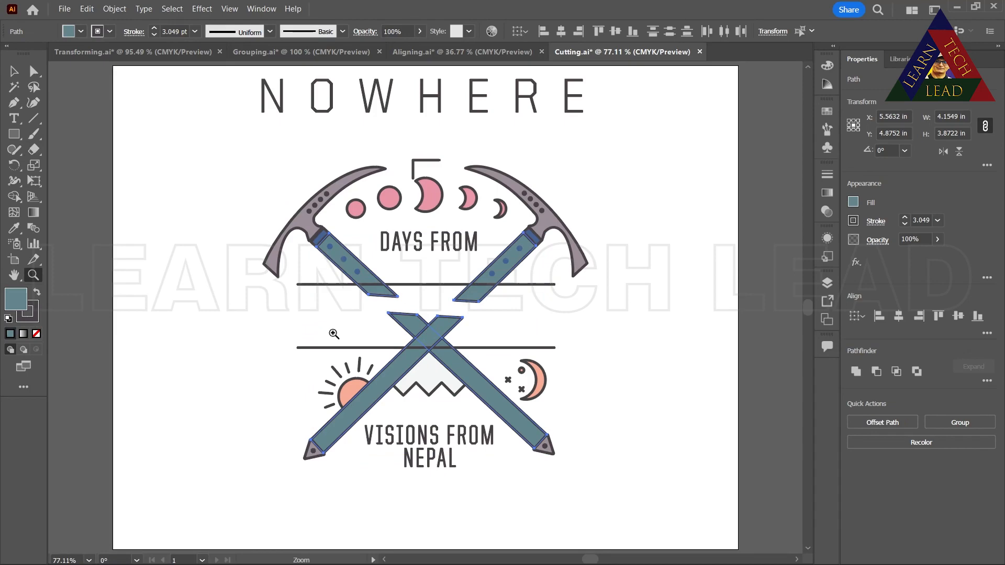
pyautogui.click(400, 325)
pyautogui.moveTo(435, 239); pyautogui.dragTo(520, 65)
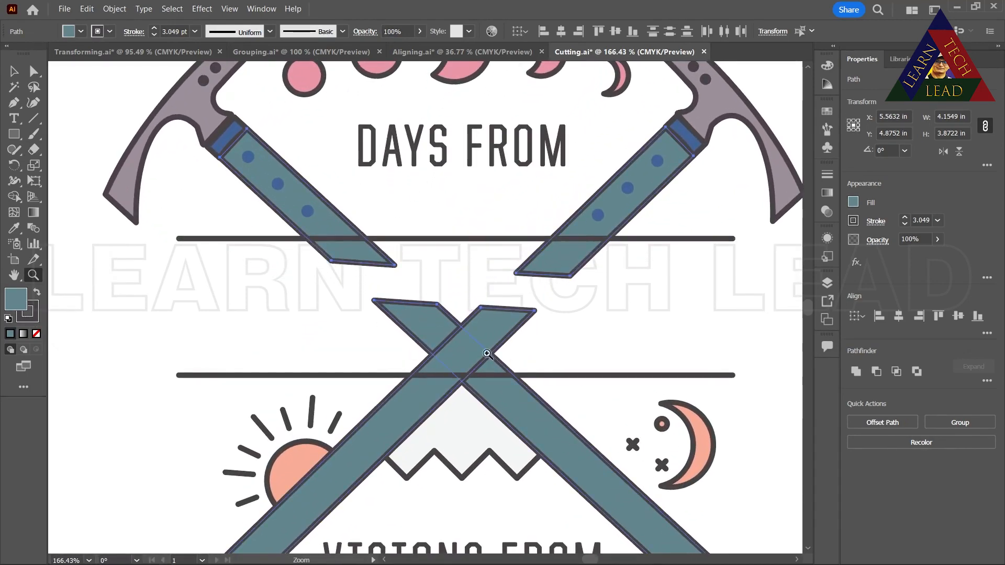
pyautogui.click(33, 150)
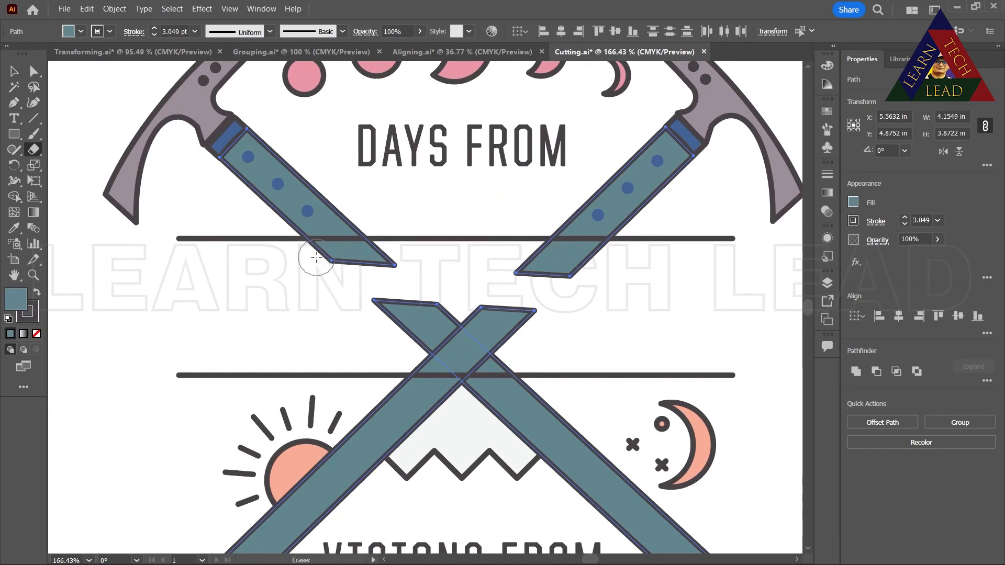
pyautogui.moveTo(316, 257); pyautogui.dragTo(707, 267)
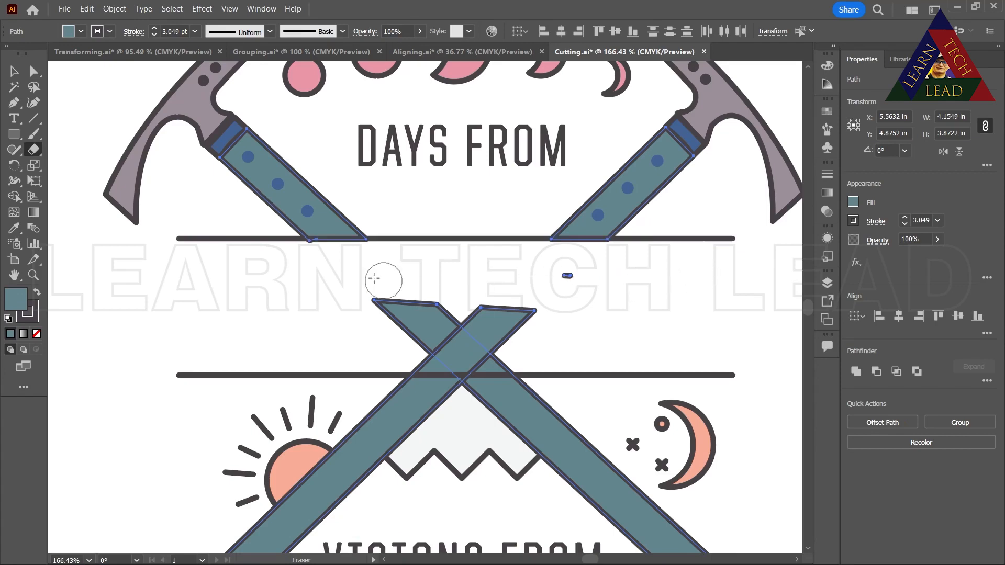
pyautogui.moveTo(530, 284); pyautogui.dragTo(648, 277)
pyautogui.moveTo(373, 358); pyautogui.dragTo(675, 354)
pyautogui.moveTo(389, 334)
pyautogui.mouseDown()
pyautogui.moveTo(573, 329)
pyautogui.moveTo(352, 298)
pyautogui.mouseUp()
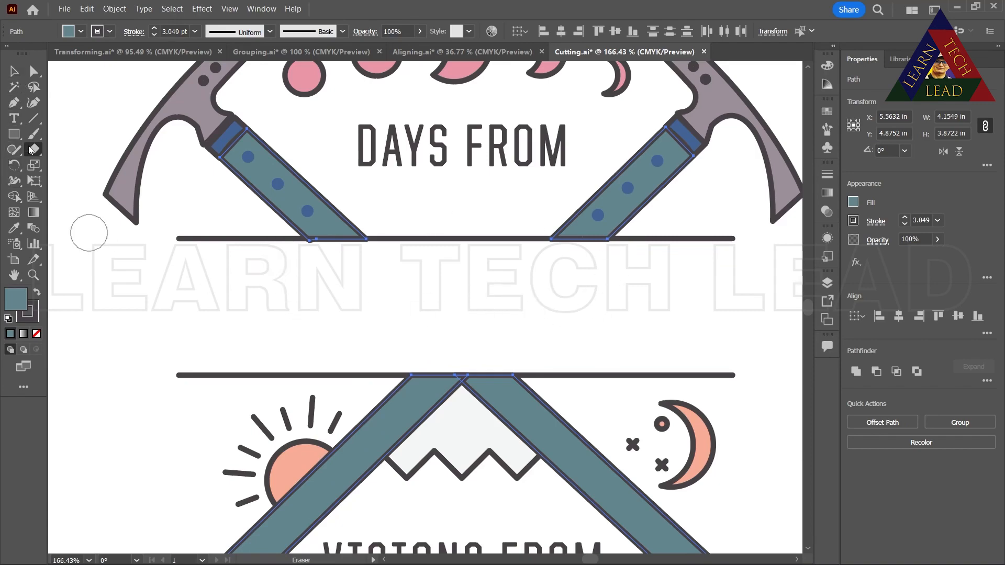
# - Deselect the axe handles and move the upper horizontal line straight down about 0.26 in, clear of the handle ends
pyautogui.click(33, 151)
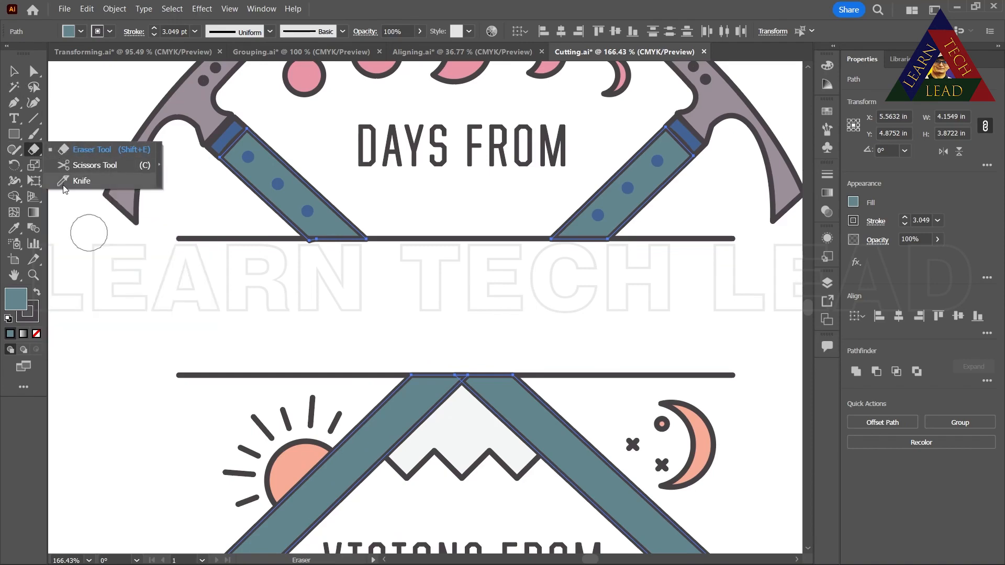
pyautogui.click(63, 183)
pyautogui.click(14, 71)
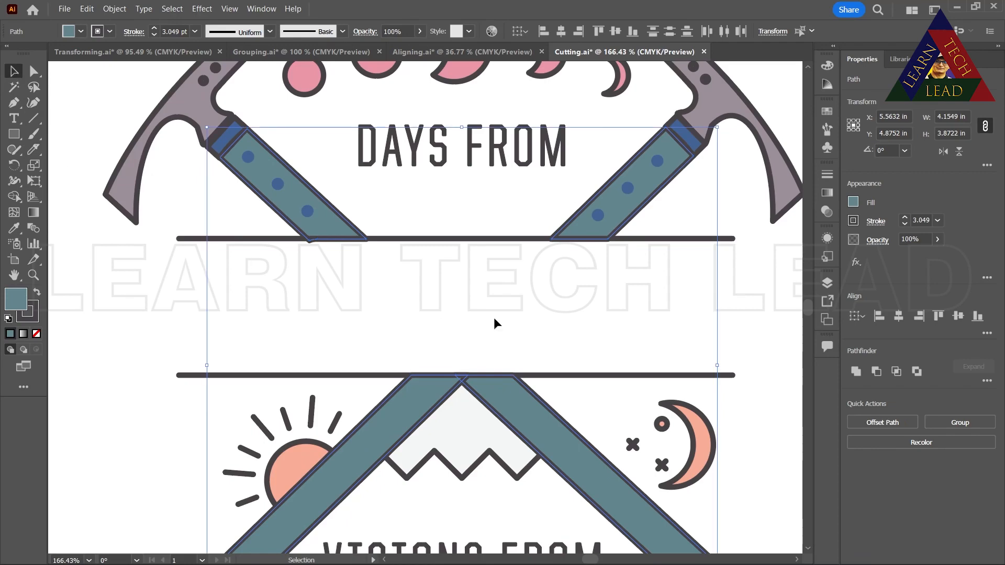
pyautogui.click(145, 272)
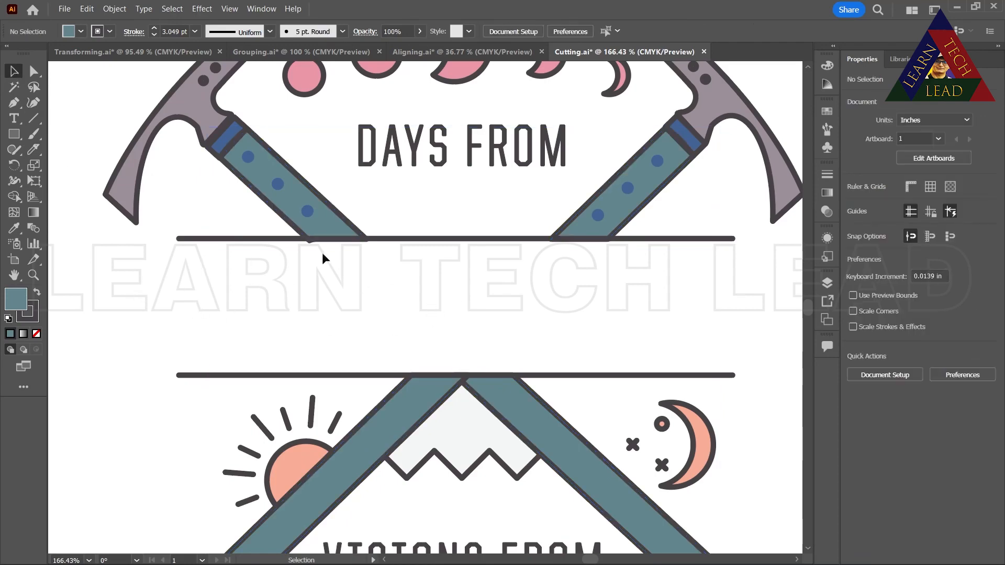
pyautogui.click(432, 239)
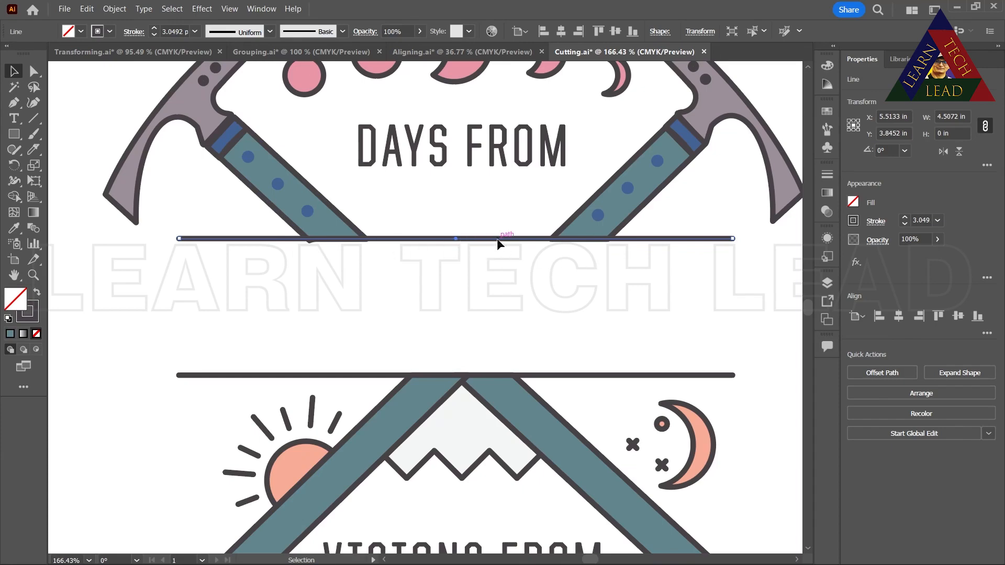
pyautogui.moveTo(497, 246); pyautogui.dragTo(497, 277)
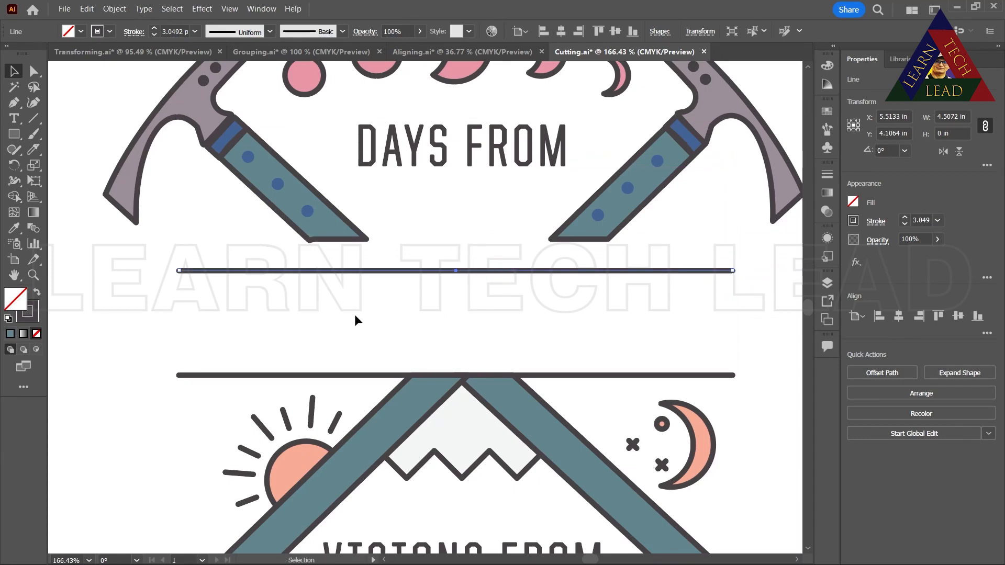
# - Cut the upper horizontal line with the Scissors tool below the inner tips of both handles and delete its middle segment
pyautogui.click(33, 150)
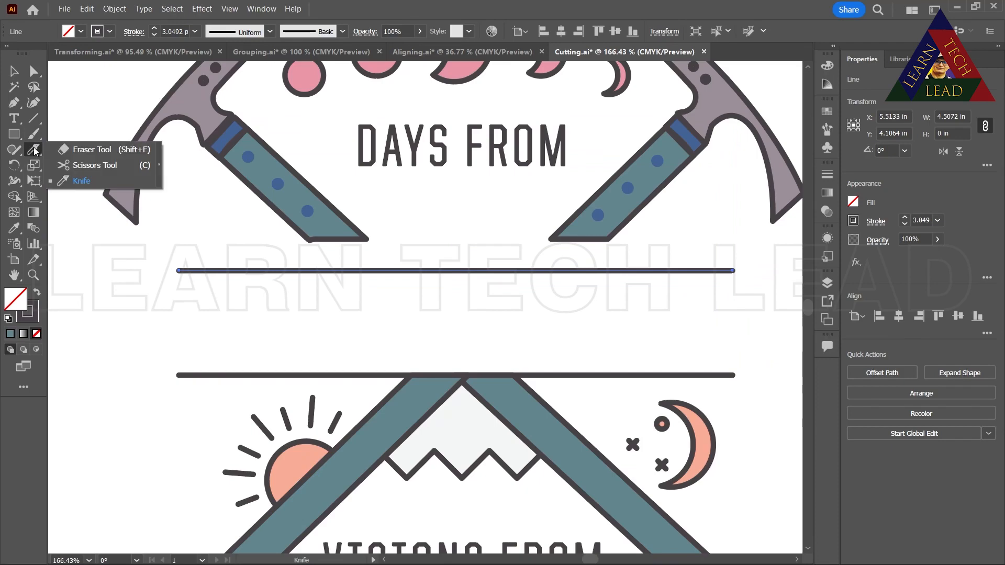
pyautogui.click(90, 169)
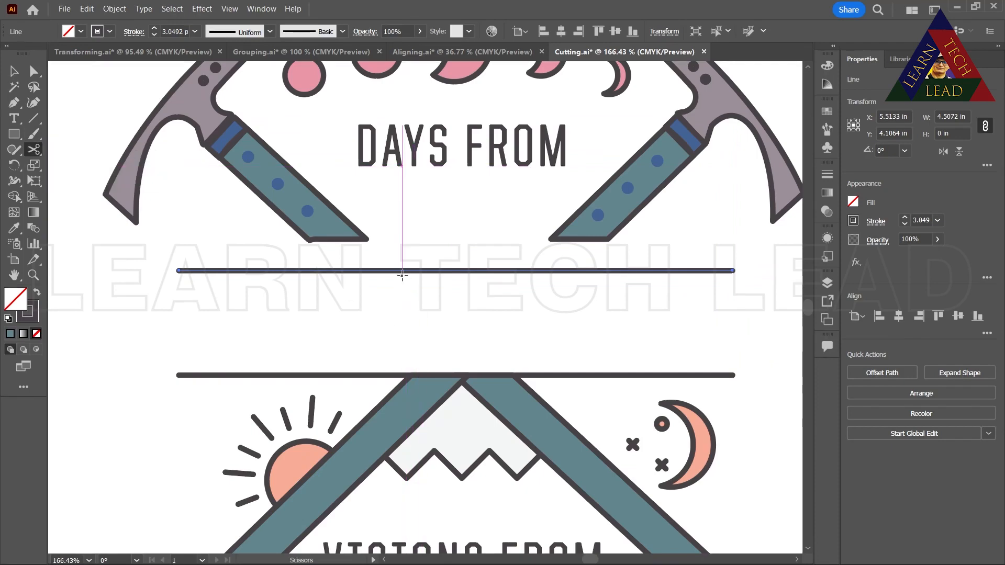
pyautogui.click(368, 270)
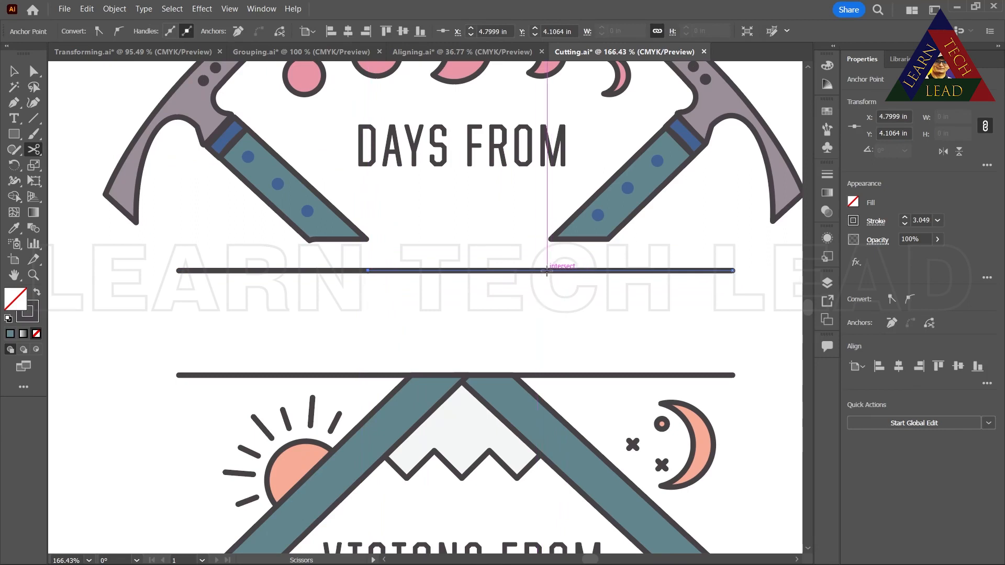
pyautogui.click(547, 270)
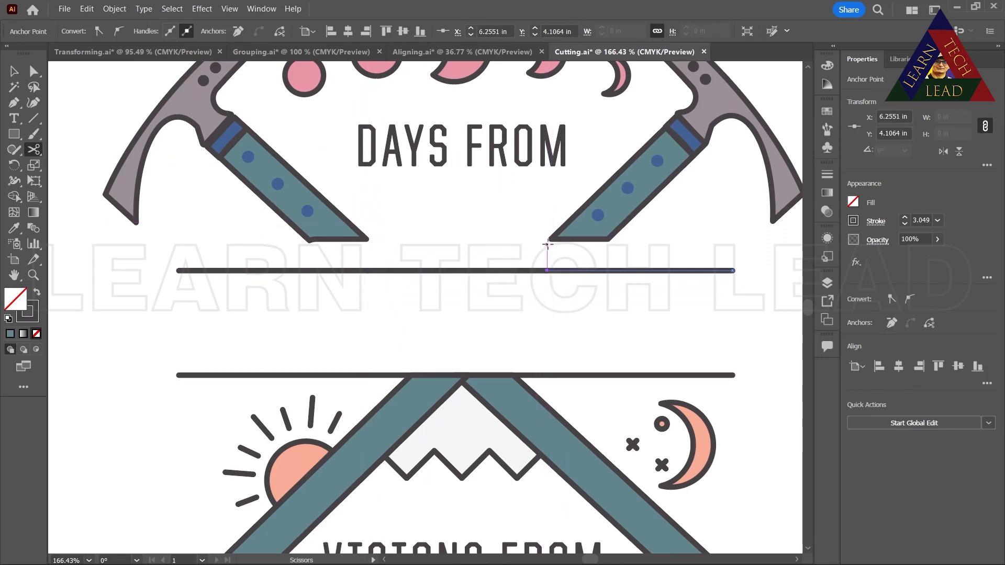
pyautogui.click(15, 71)
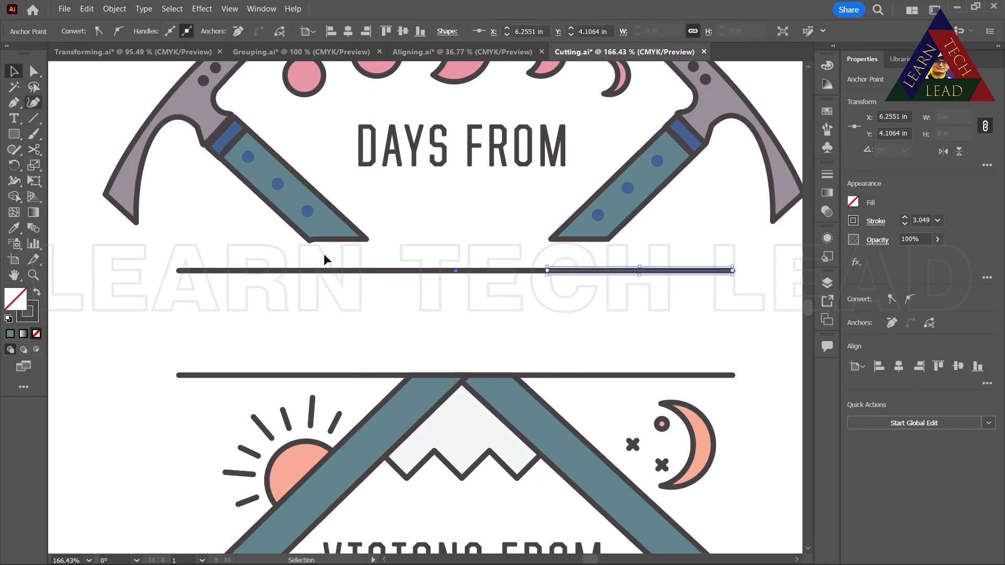
pyautogui.click(366, 325)
pyautogui.click(433, 272)
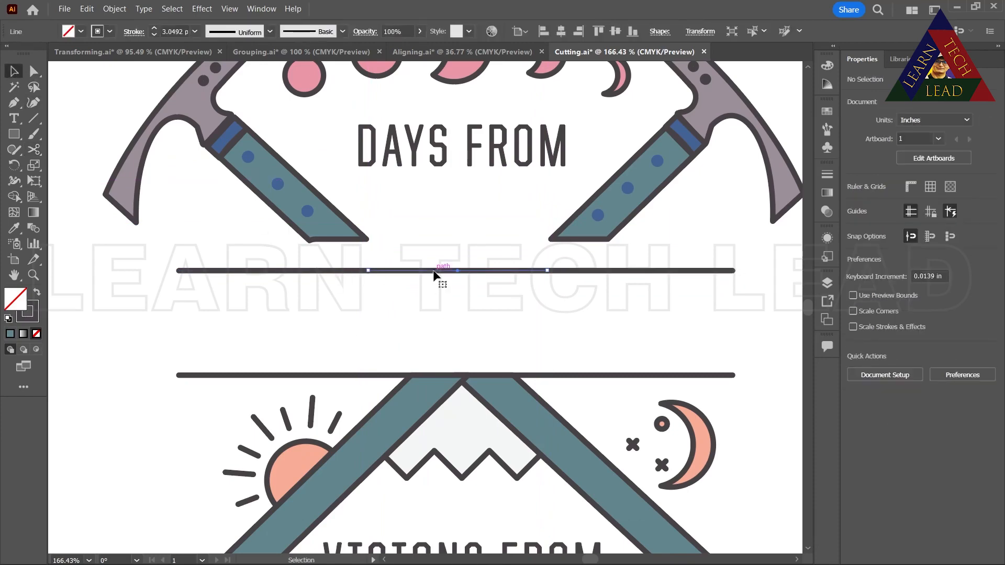
pyautogui.press('Delete')
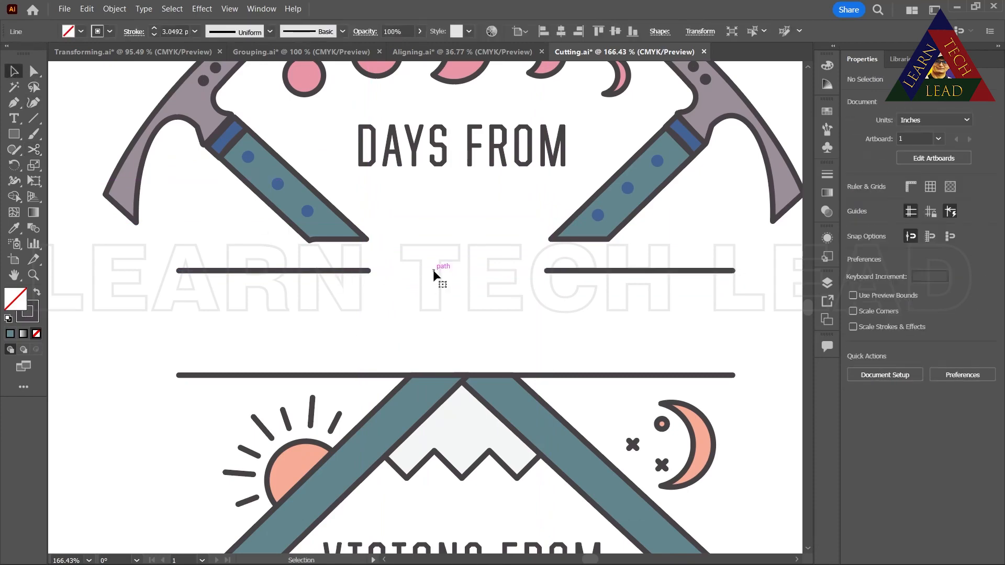
# - Try moving only the left segment of the cut line up to the handle end, and undo the move
pyautogui.click(319, 271)
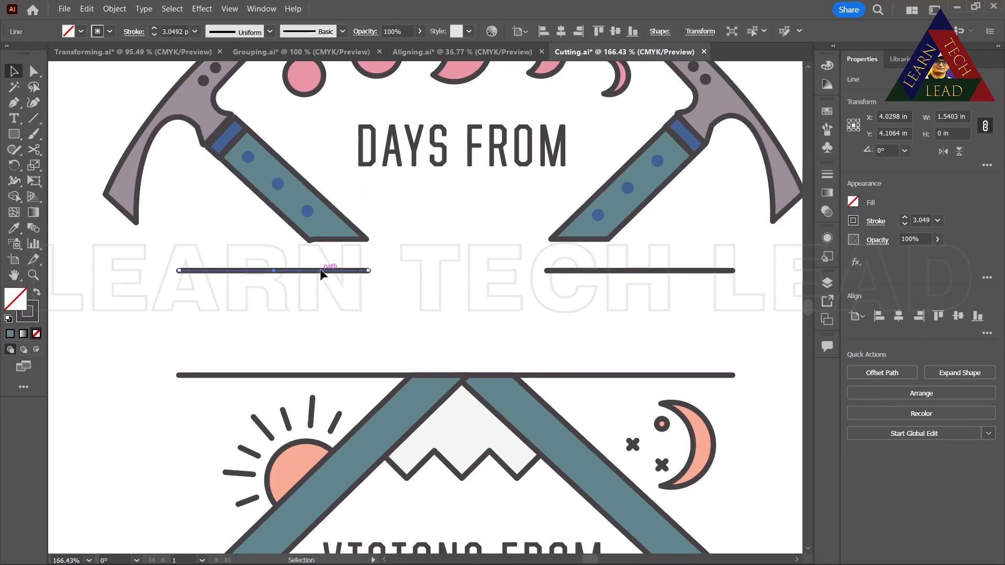
pyautogui.moveTo(320, 271); pyautogui.dragTo(320, 244)
pyautogui.press('a')
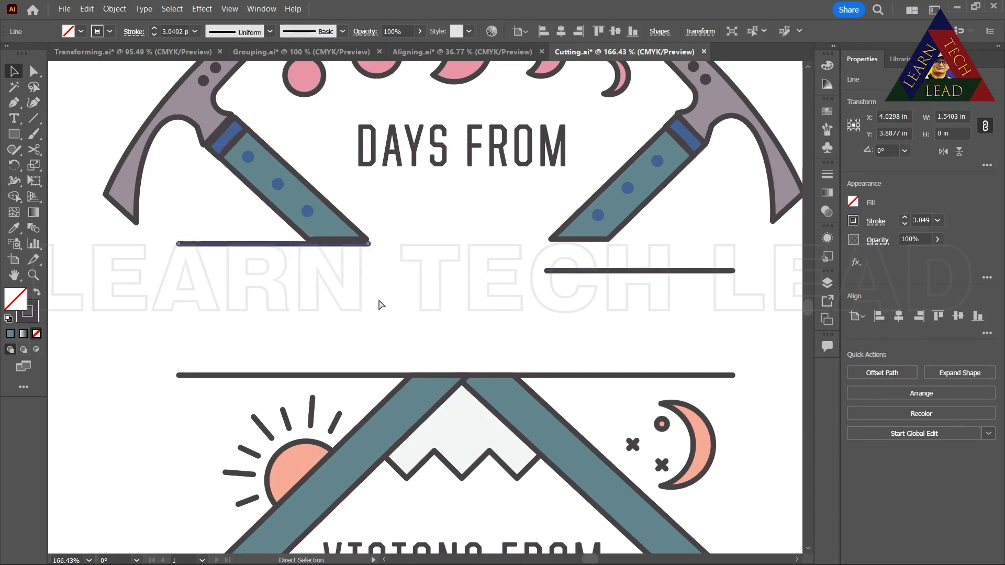
pyautogui.hotkey('ctrl', 'z')
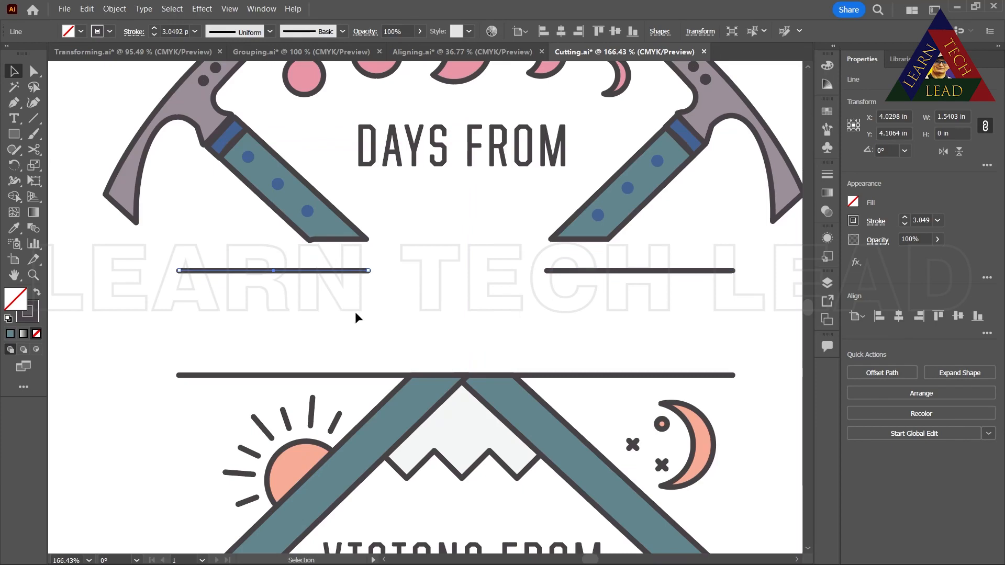
# - Select both segments of the cut line and move them together up to the cut ends of the axe handles
pyautogui.keyDown('shift'); pyautogui.click(569, 272); pyautogui.keyUp('shift')
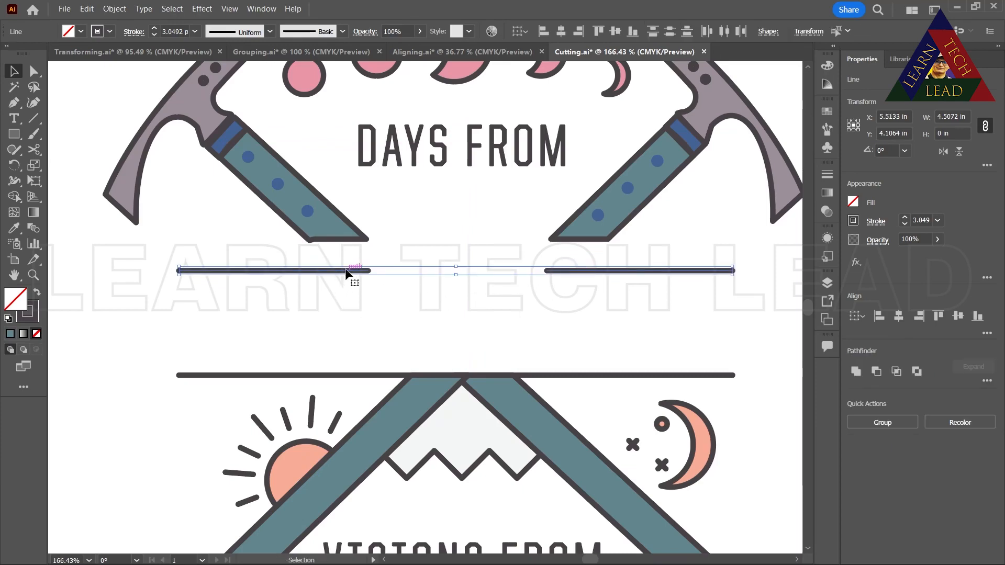
pyautogui.moveTo(345, 272); pyautogui.dragTo(343, 246)
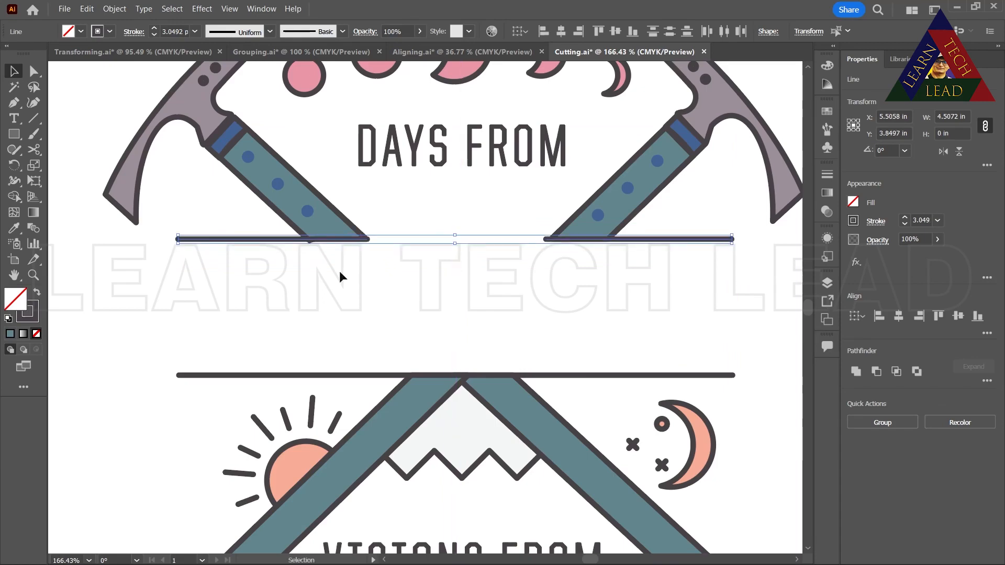
pyautogui.click(339, 271)
# - Shift the right line segment outward about 0.06 in and the left segment slightly outward to meet the handles' inner tips
pyautogui.click(594, 240)
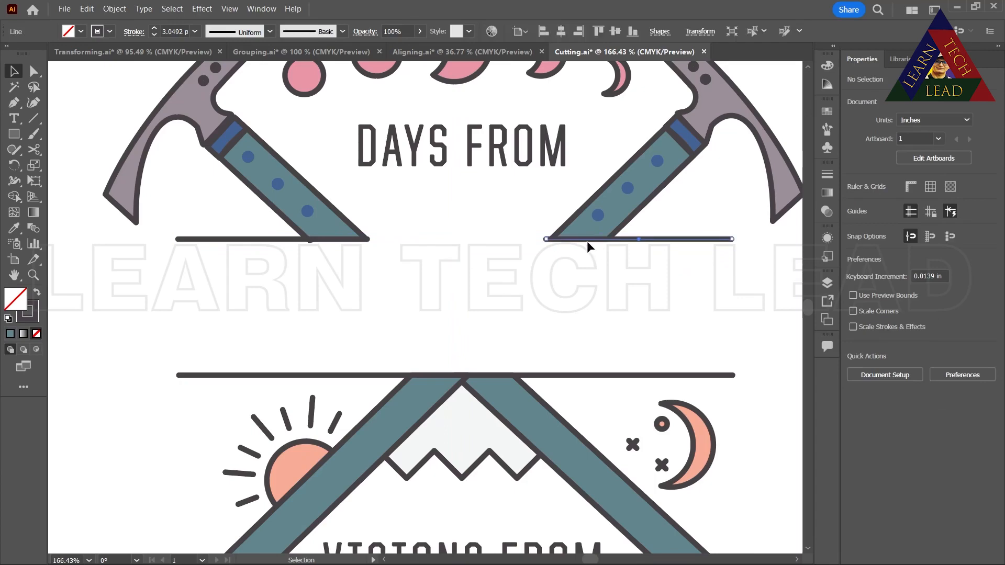
pyautogui.click(588, 242)
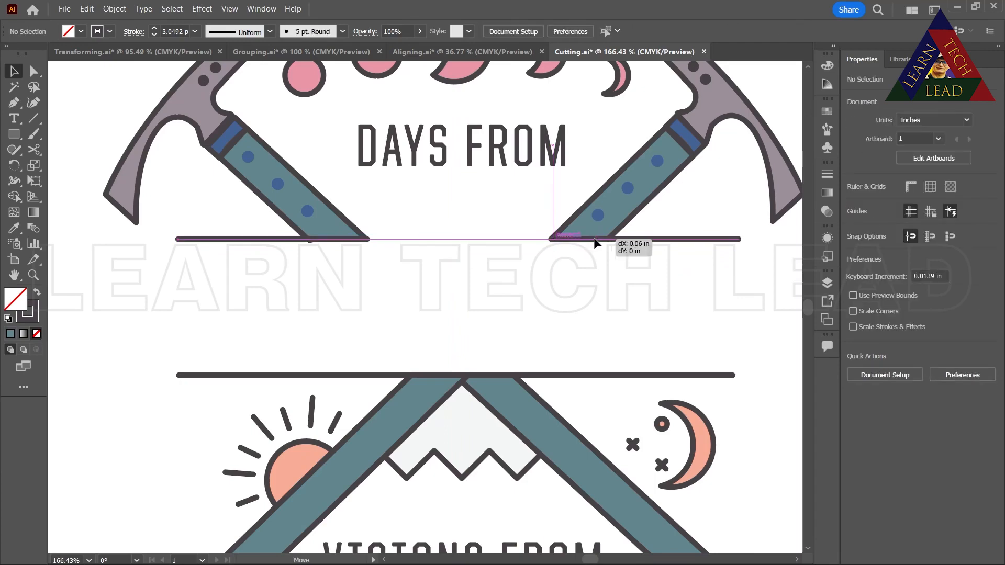
pyautogui.click(594, 240)
pyautogui.click(593, 208)
pyautogui.click(558, 285)
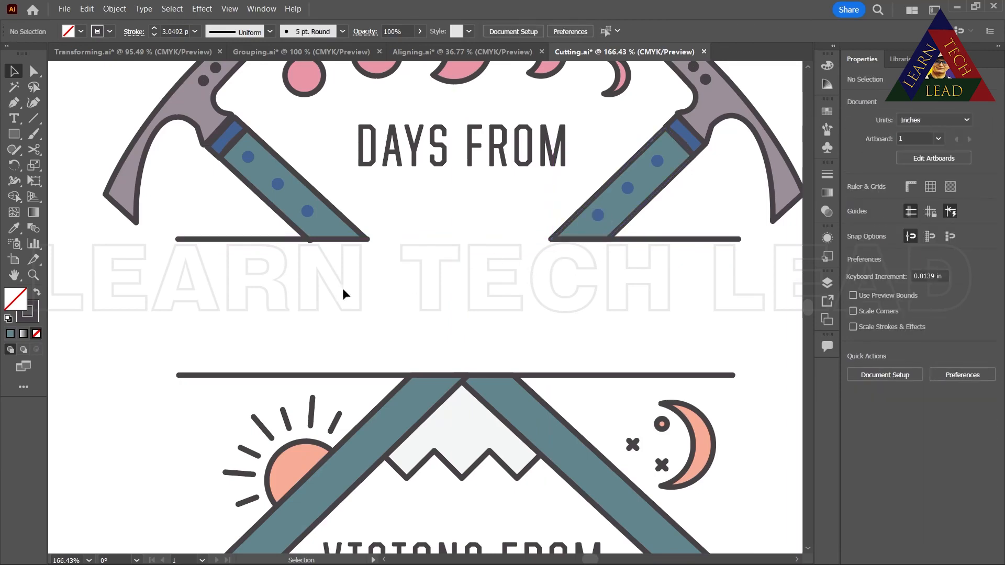
pyautogui.click(350, 238)
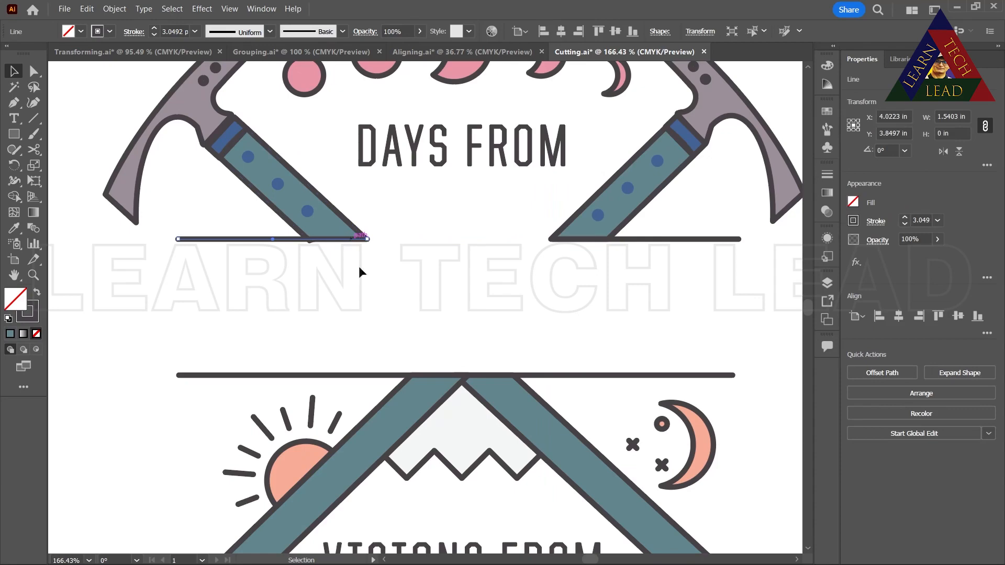
pyautogui.click(358, 293)
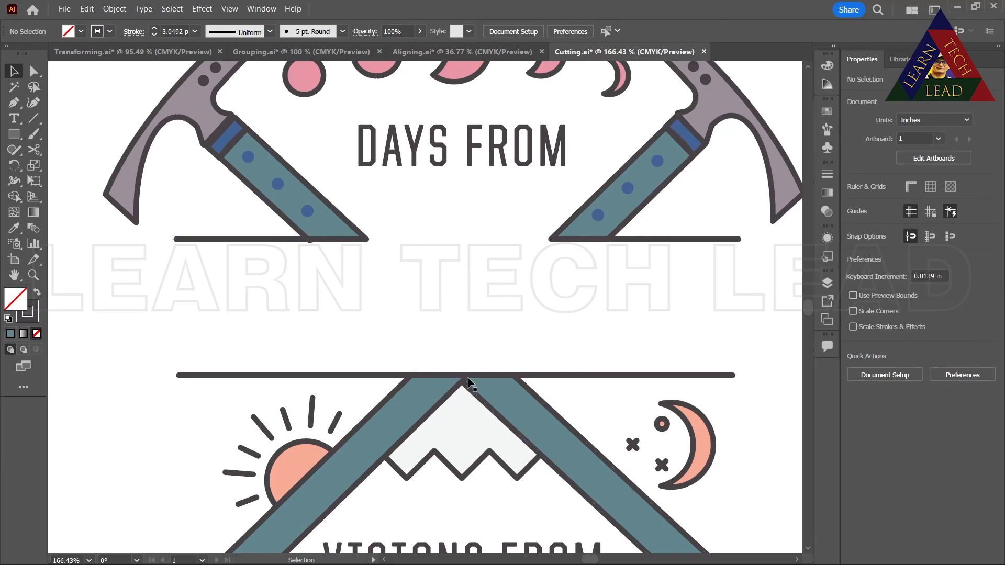
# - Move the NOWHERE lettering down into the gap between the upper and lower horizontal lines and deselect it
pyautogui.click(30, 276)
pyautogui.moveTo(419, 269); pyautogui.dragTo(462, 157)
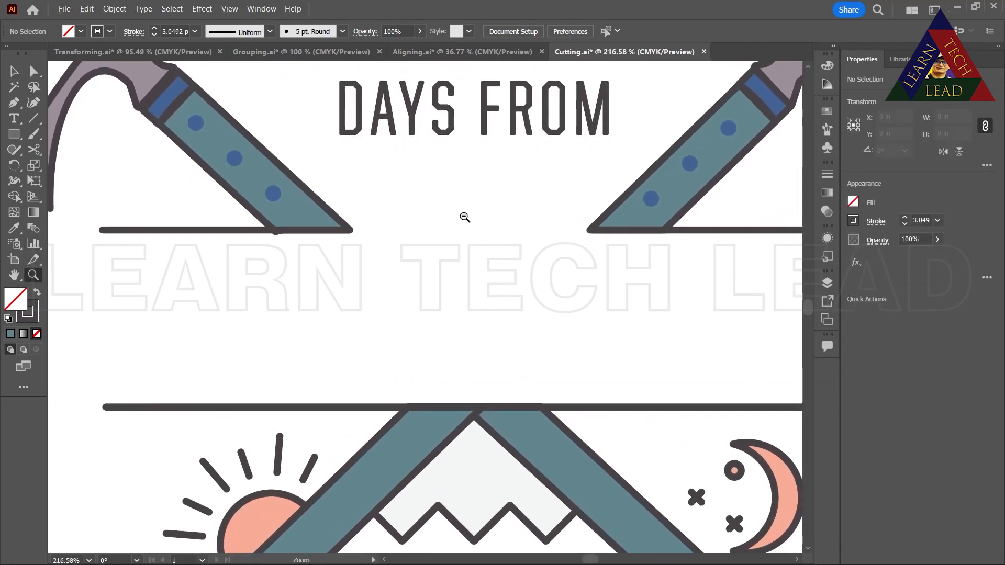
pyautogui.keyDown('alt'); pyautogui.click(452, 246); pyautogui.keyUp('alt')
pyautogui.keyDown('alt'); pyautogui.click(453, 251); pyautogui.keyUp('alt')
pyautogui.keyDown('alt'); pyautogui.click(452, 251); pyautogui.keyUp('alt')
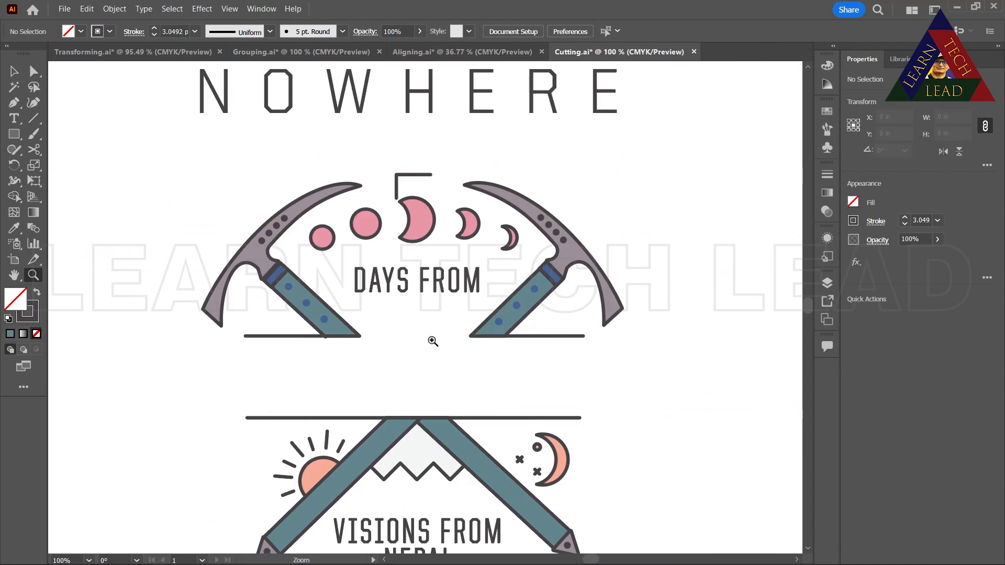
pyautogui.click(13, 70)
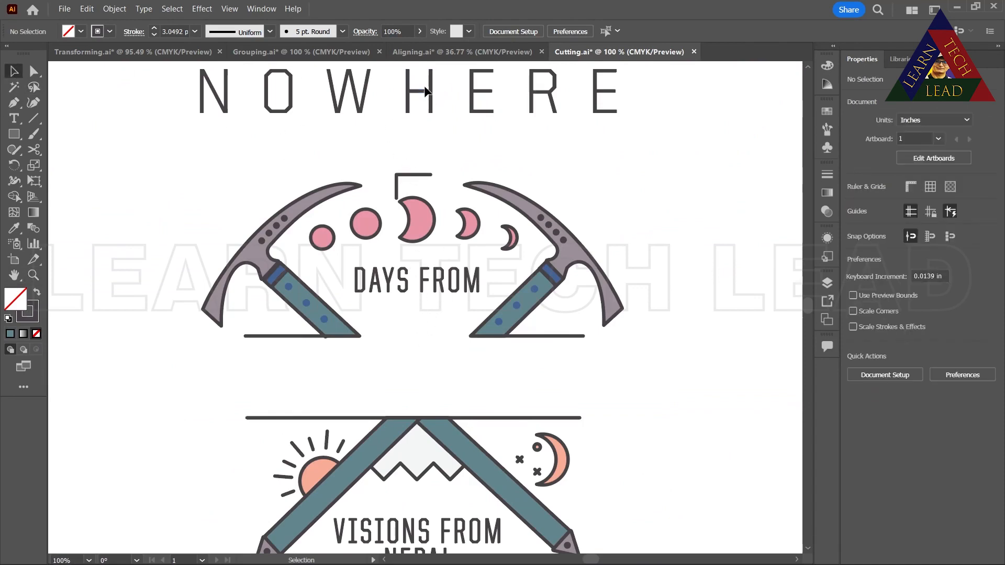
pyautogui.moveTo(428, 98); pyautogui.dragTo(407, 377)
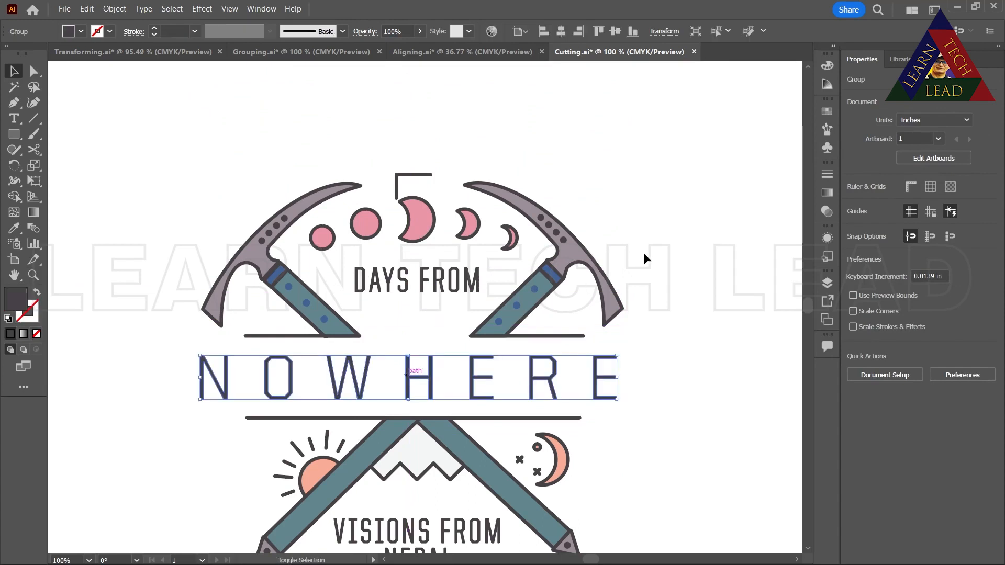
pyautogui.click(644, 252)
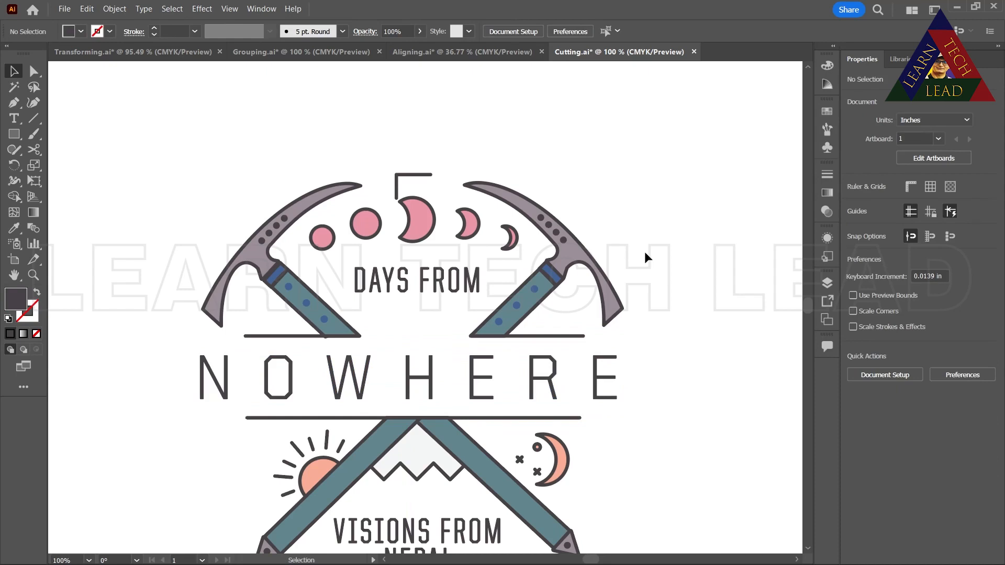
# - Draw a dark filled rectangle about 7.85 by 6.83 in on the empty canvas beside the artboard
pyautogui.scroll(-6, 644, 252)
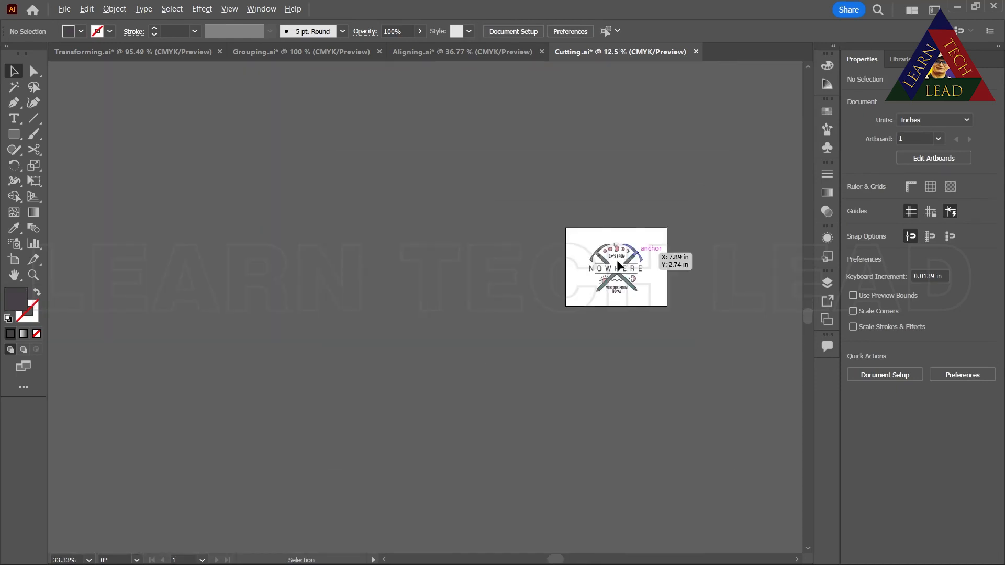
pyautogui.scroll(1, 548, 313)
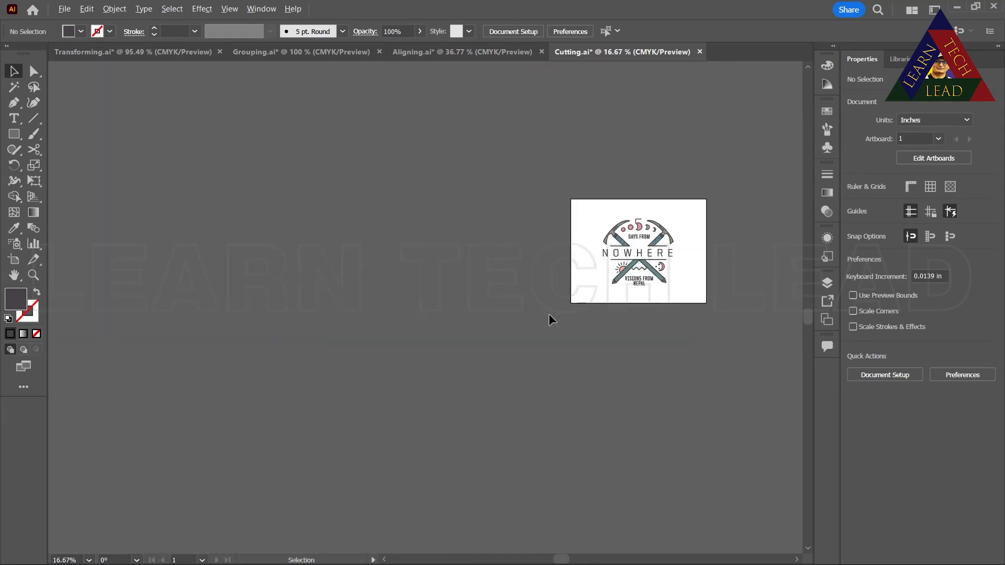
pyautogui.scroll(3, 808, 292)
pyautogui.scroll(1, 808, 294)
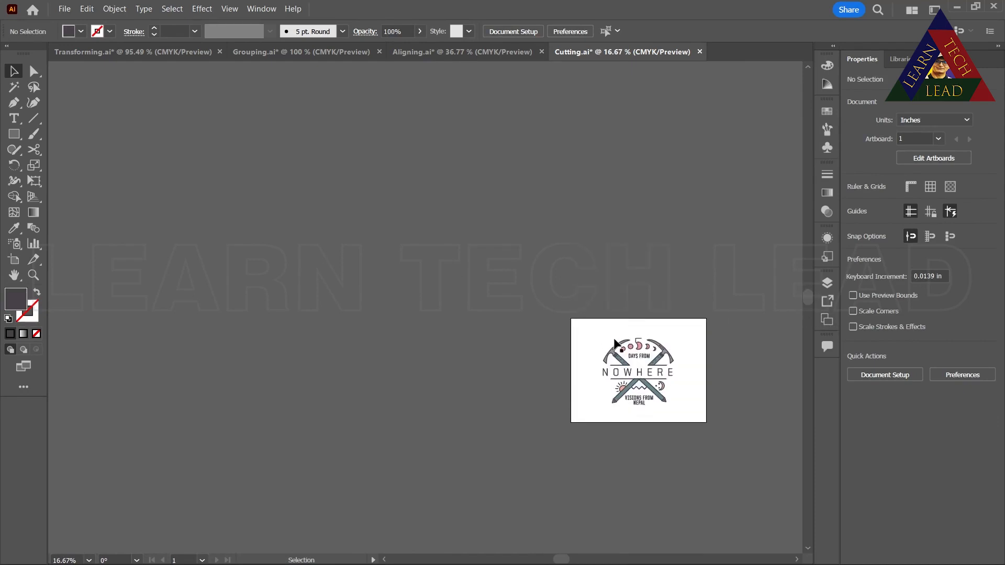
pyautogui.scroll(2, 534, 293)
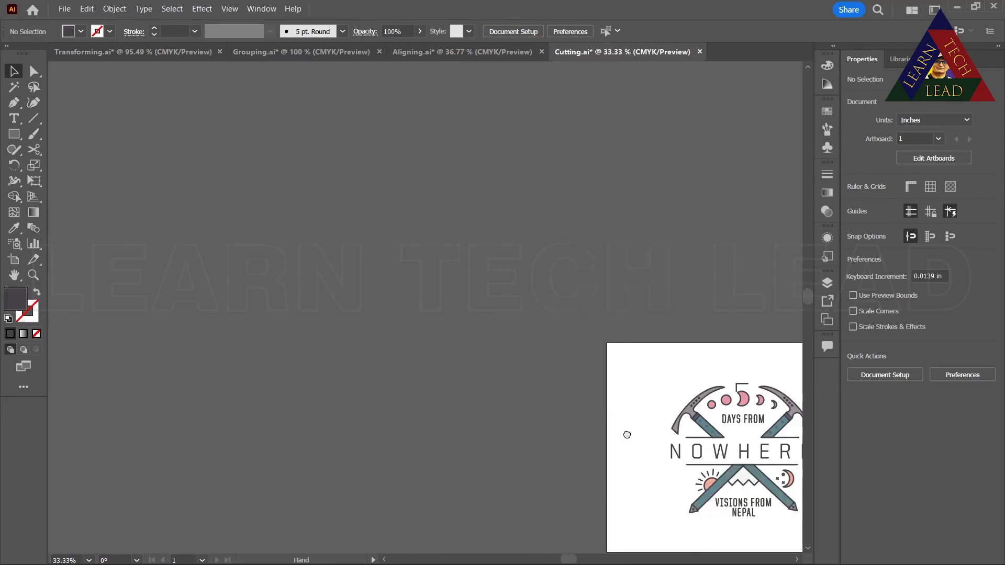
pyautogui.moveTo(627, 435); pyautogui.dragTo(198, 278)
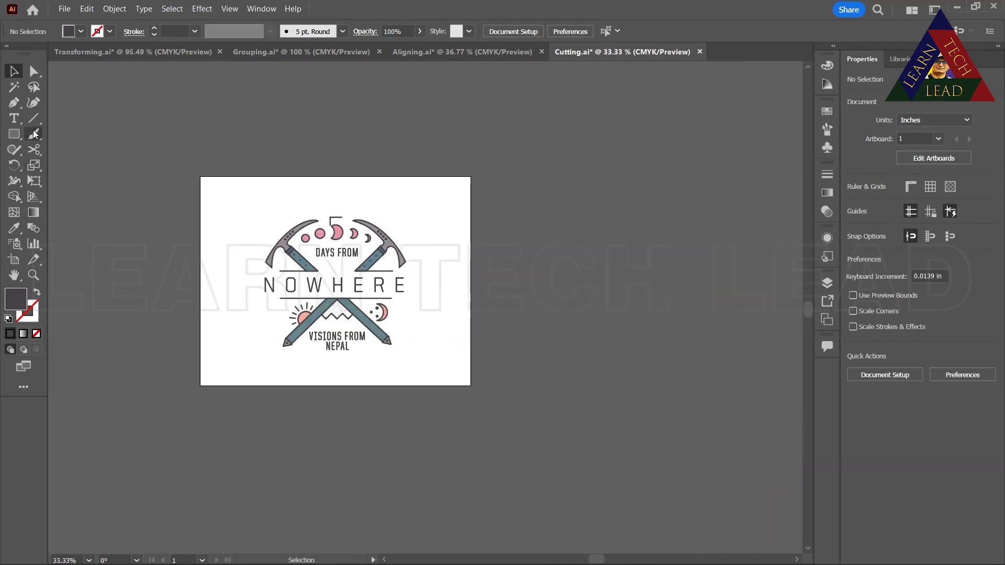
pyautogui.click(35, 149)
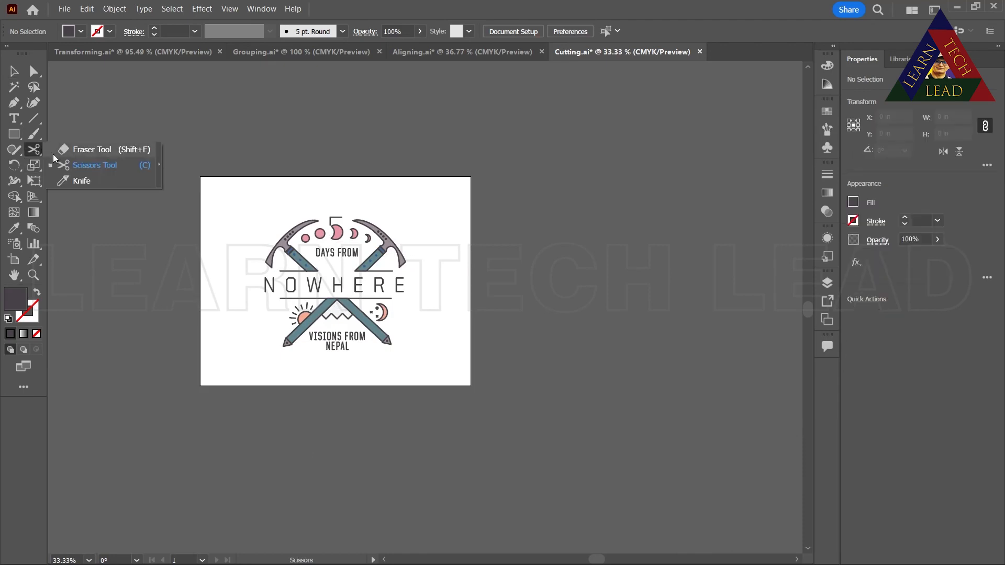
pyautogui.click(66, 178)
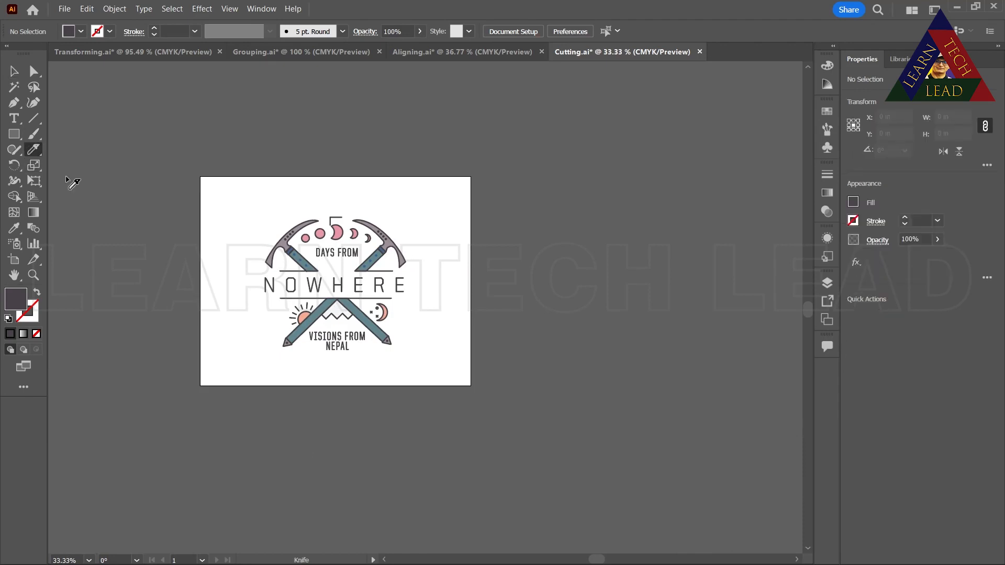
pyautogui.click(14, 135)
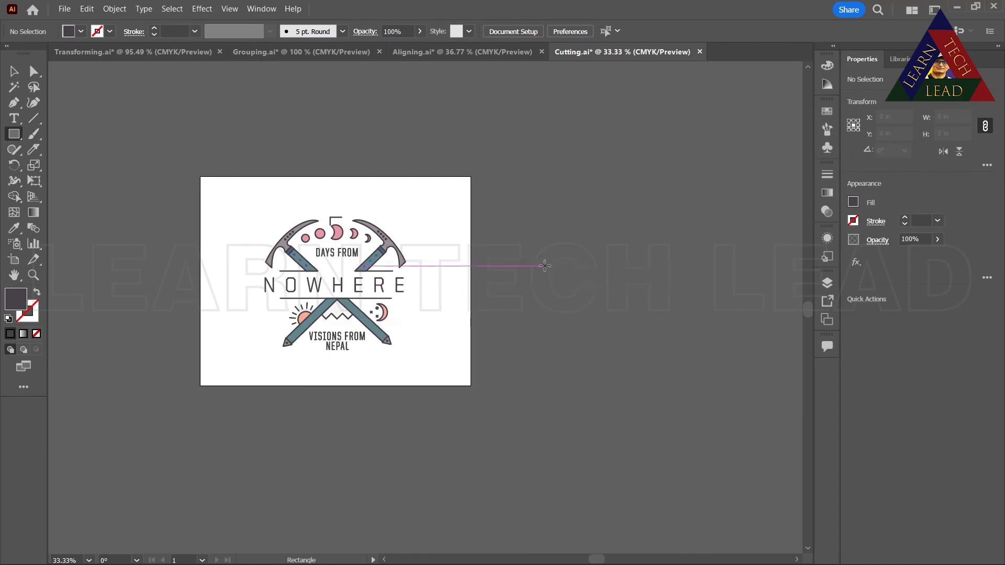
pyautogui.moveTo(545, 229); pyautogui.dragTo(738, 396)
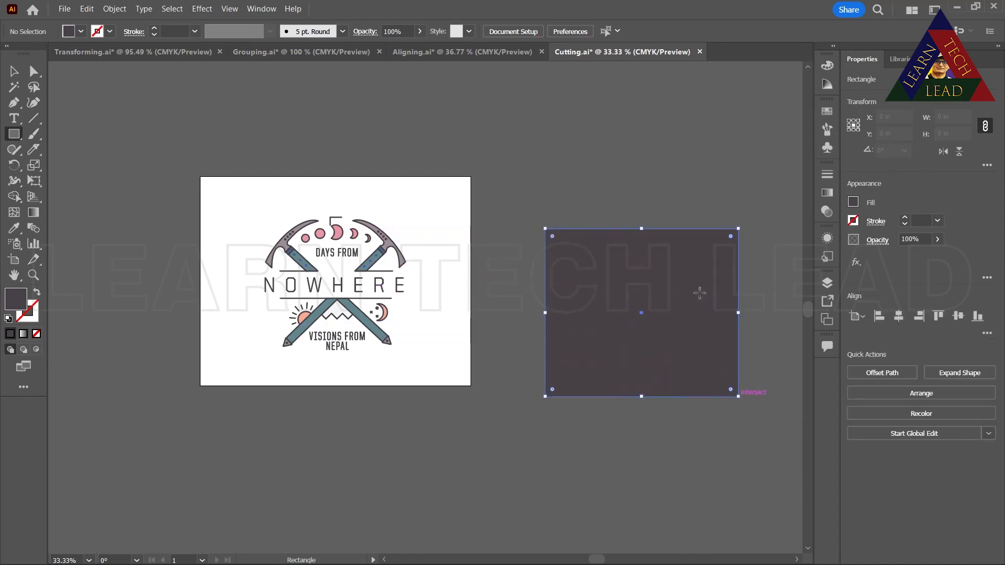
# - Cut the rectangle with the Knife along a rising freehand curve and move the upper and lower pieces apart
pyautogui.click(34, 150)
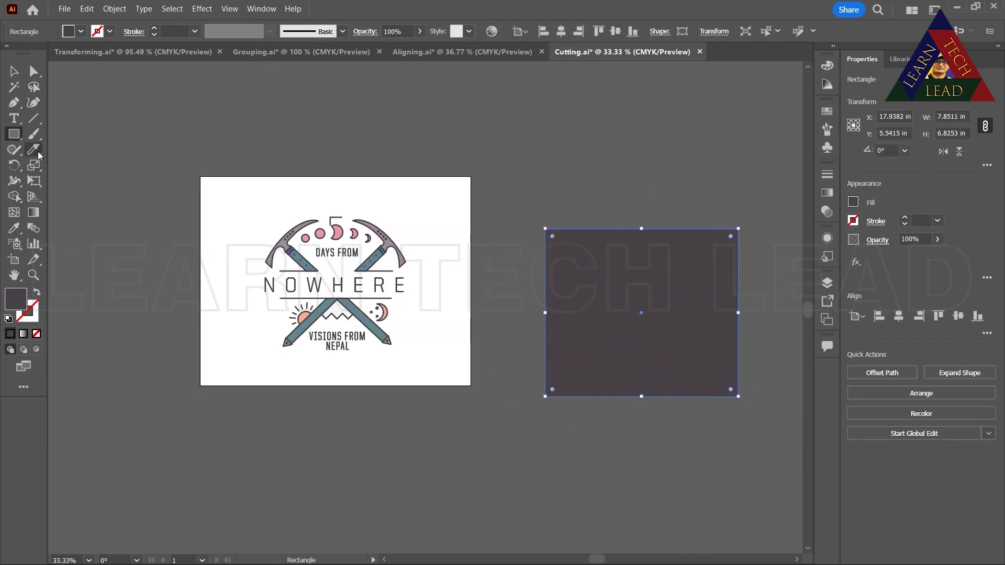
pyautogui.moveTo(518, 364); pyautogui.dragTo(735, 164)
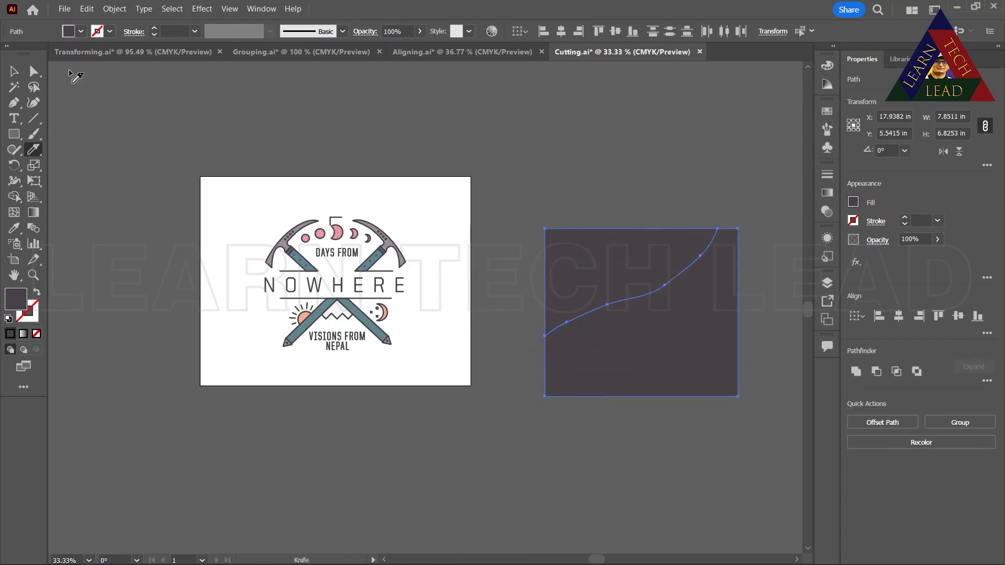
pyautogui.click(15, 71)
pyautogui.moveTo(622, 272); pyautogui.dragTo(596, 194)
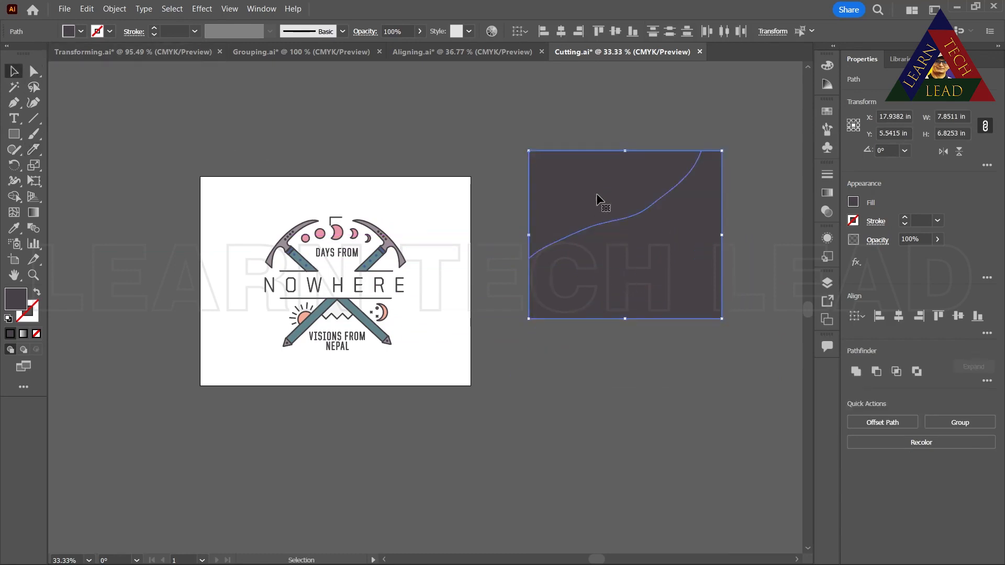
pyautogui.click(648, 381)
pyautogui.click(657, 275)
pyautogui.moveTo(657, 275); pyautogui.dragTo(657, 325)
pyautogui.click(588, 168)
pyautogui.moveTo(588, 168); pyautogui.dragTo(589, 130)
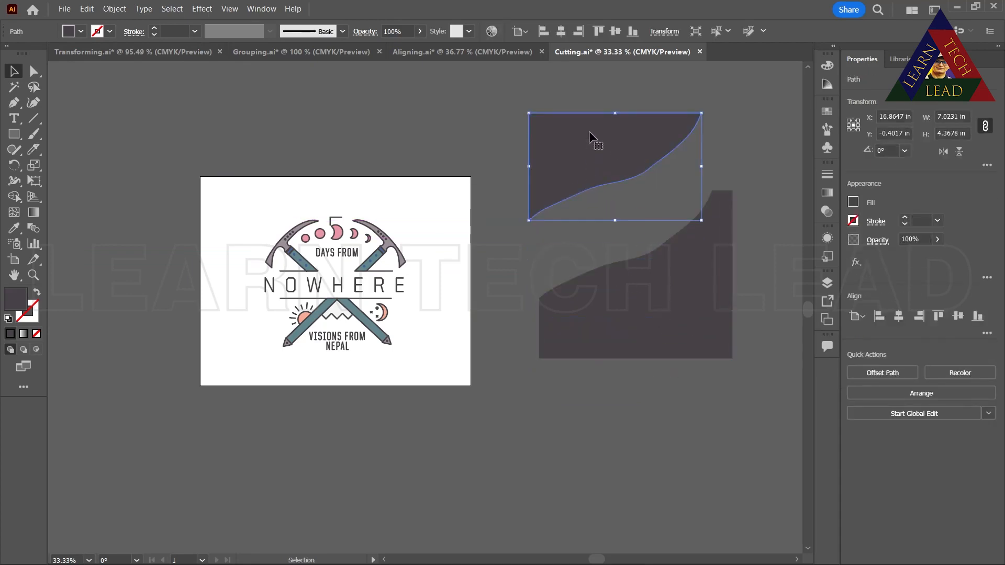
# - Try to cut the lower piece with several freehand Knife strokes while only the upper piece is selected
pyautogui.click(32, 150)
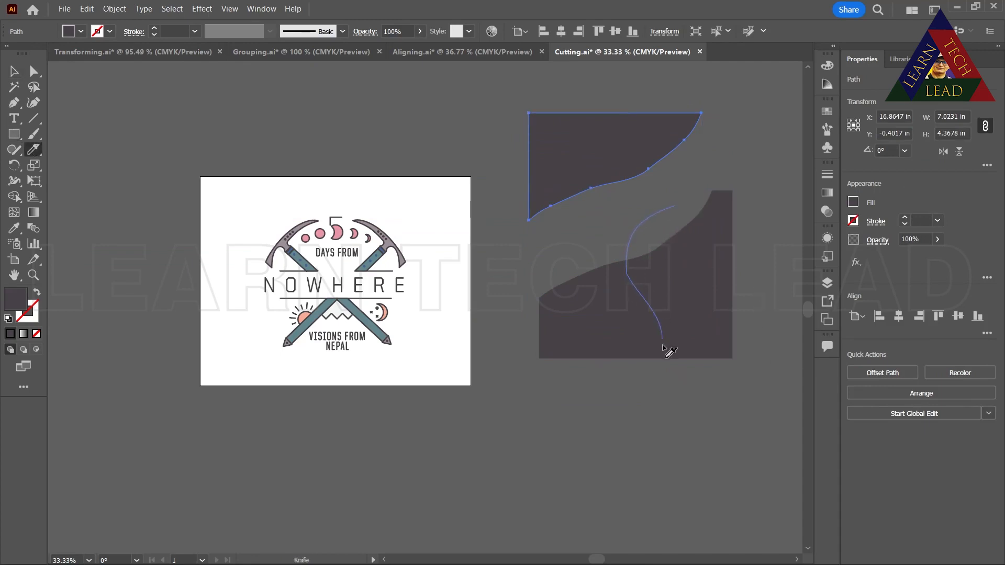
pyautogui.moveTo(662, 345); pyautogui.dragTo(663, 348)
pyautogui.moveTo(647, 337); pyautogui.dragTo(649, 346)
pyautogui.moveTo(533, 324)
pyautogui.mouseDown()
pyautogui.moveTo(603, 324)
pyautogui.moveTo(707, 301)
pyautogui.moveTo(748, 265)
pyautogui.mouseUp()
pyautogui.click(15, 71)
pyautogui.click(623, 411)
# - Select the lower piece, cut it from top to bottom with the Knife, and move its left part outward
pyautogui.click(660, 316)
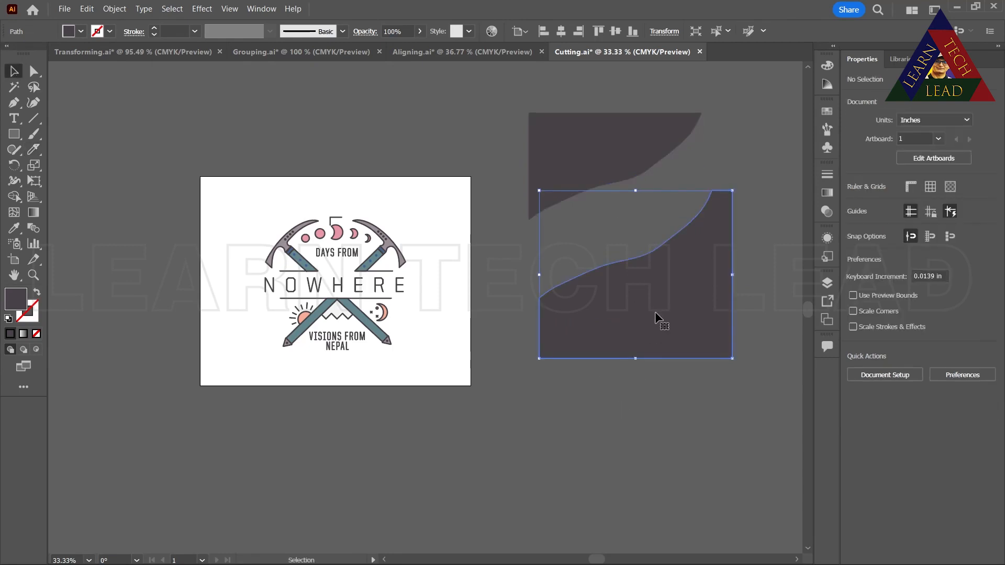
pyautogui.click(33, 150)
pyautogui.moveTo(661, 230); pyautogui.dragTo(645, 369)
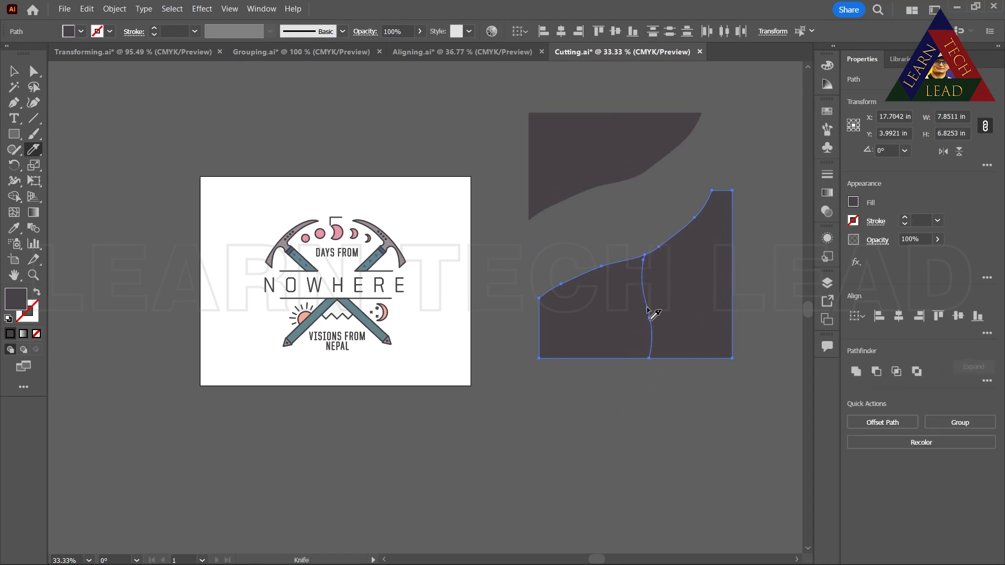
pyautogui.click(14, 72)
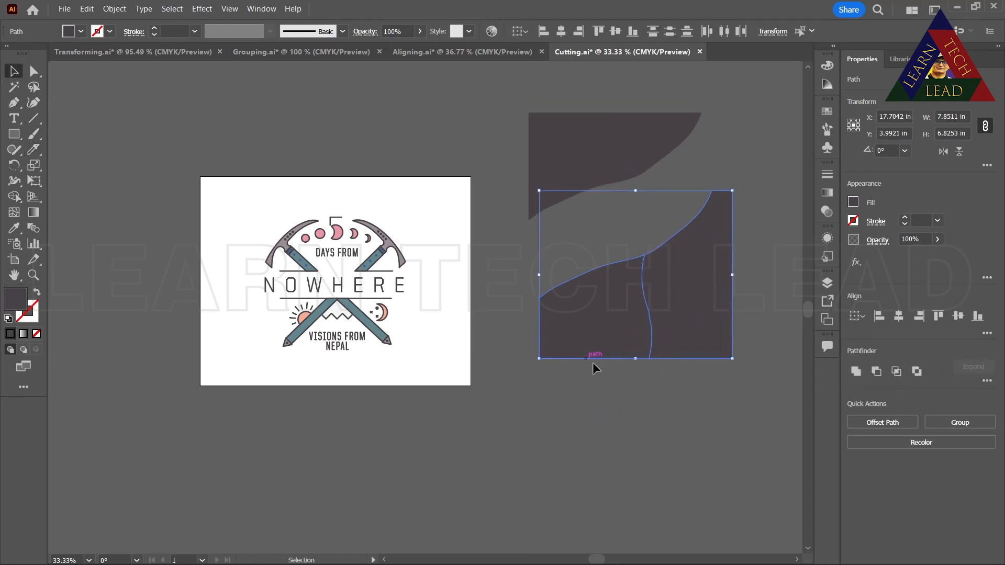
pyautogui.click(594, 373)
pyautogui.click(597, 320)
pyautogui.moveTo(598, 318); pyautogui.dragTo(536, 325)
# - Deselect all pieces and cut the upper piece in two with the Knife along a downward curve
pyautogui.click(678, 322)
pyautogui.click(594, 136)
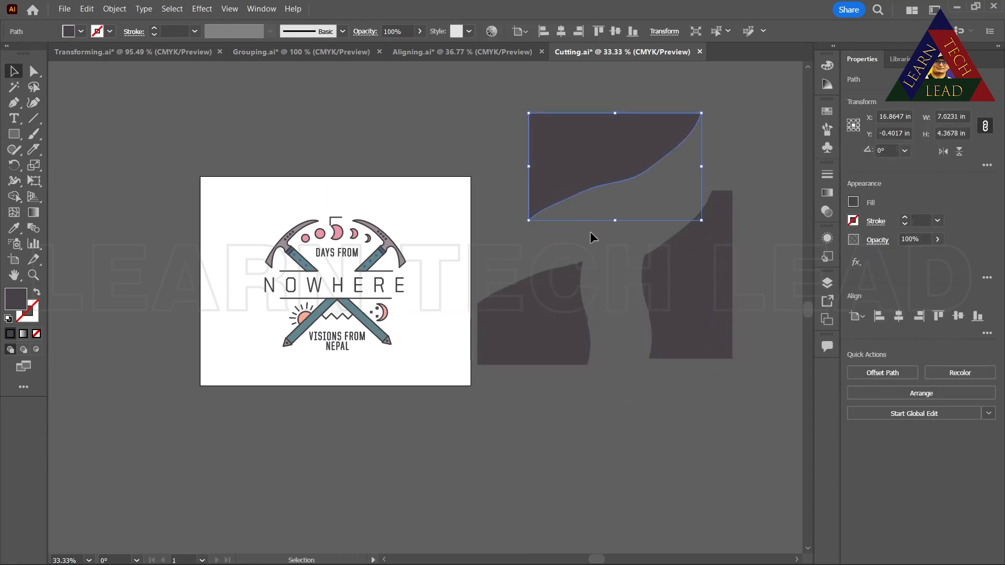
pyautogui.click(606, 272)
pyautogui.click(33, 151)
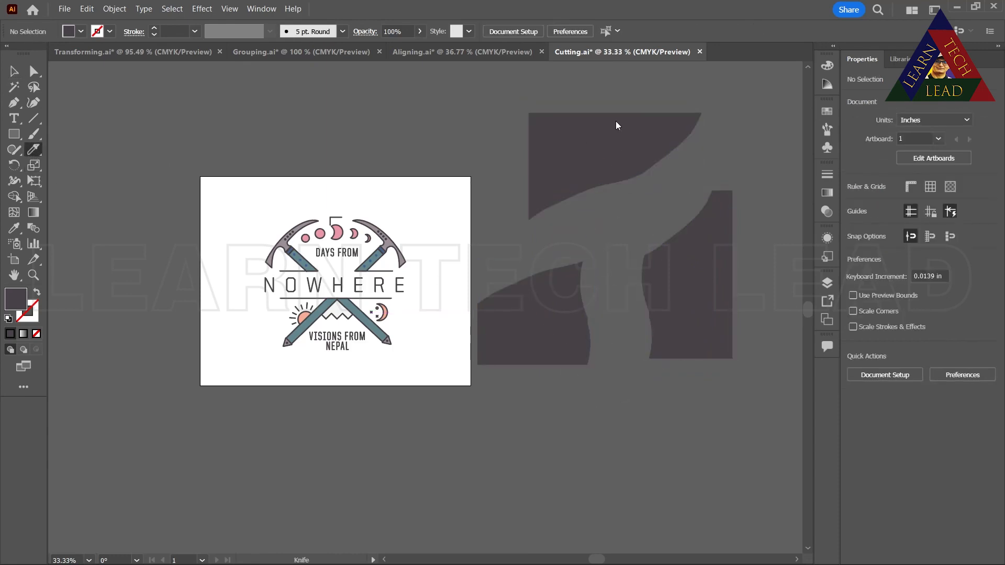
pyautogui.moveTo(619, 110); pyautogui.dragTo(608, 223)
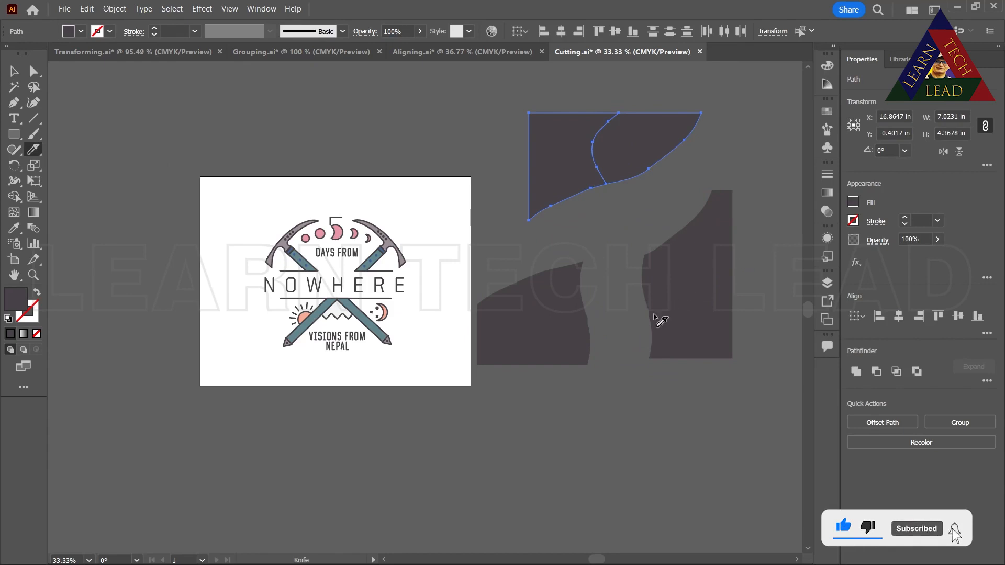
# - Try to cut the two lower pieces with the Knife while the upper pieces are selected, and clear the selection
pyautogui.moveTo(641, 320); pyautogui.dragTo(698, 277)
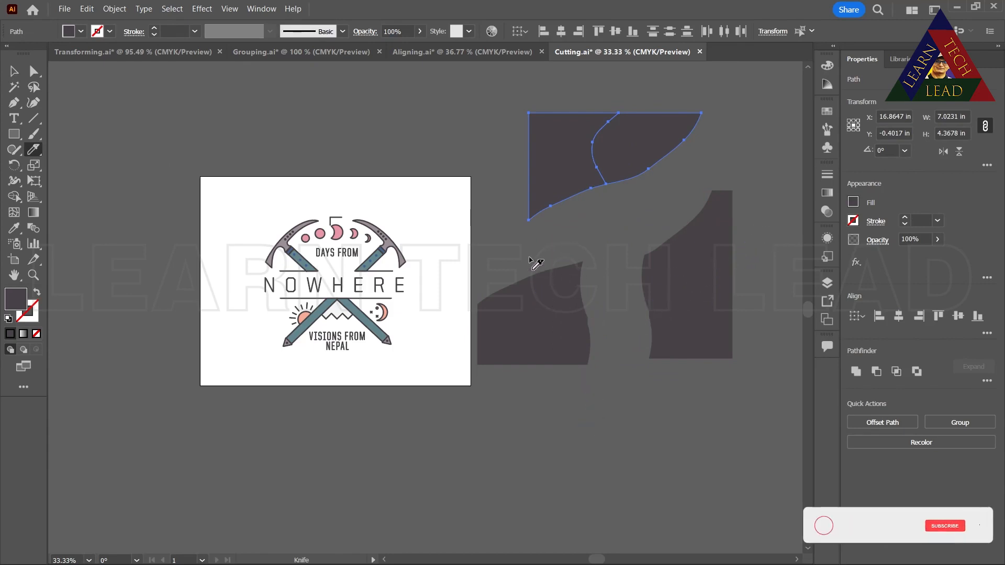
pyautogui.moveTo(531, 259); pyautogui.dragTo(544, 274)
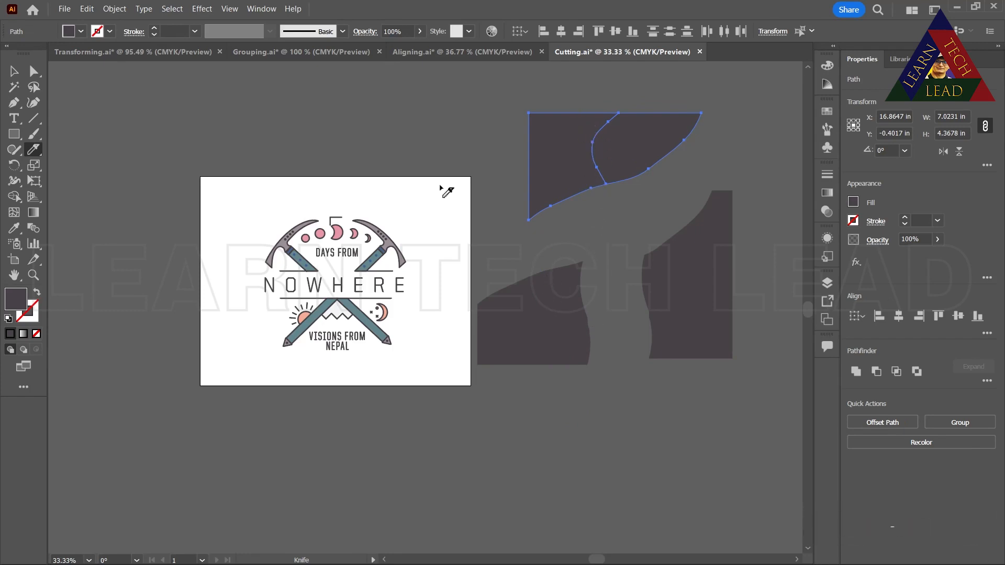
pyautogui.click(12, 76)
pyautogui.click(591, 247)
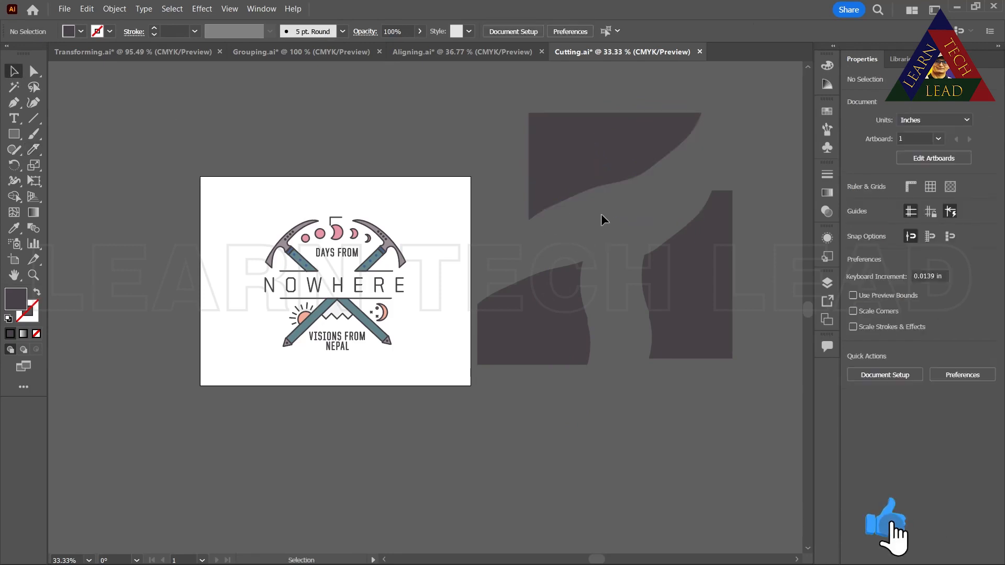
# - With nothing selected, make a second curved Knife cut through the lower edge of the upper piece
pyautogui.click(33, 149)
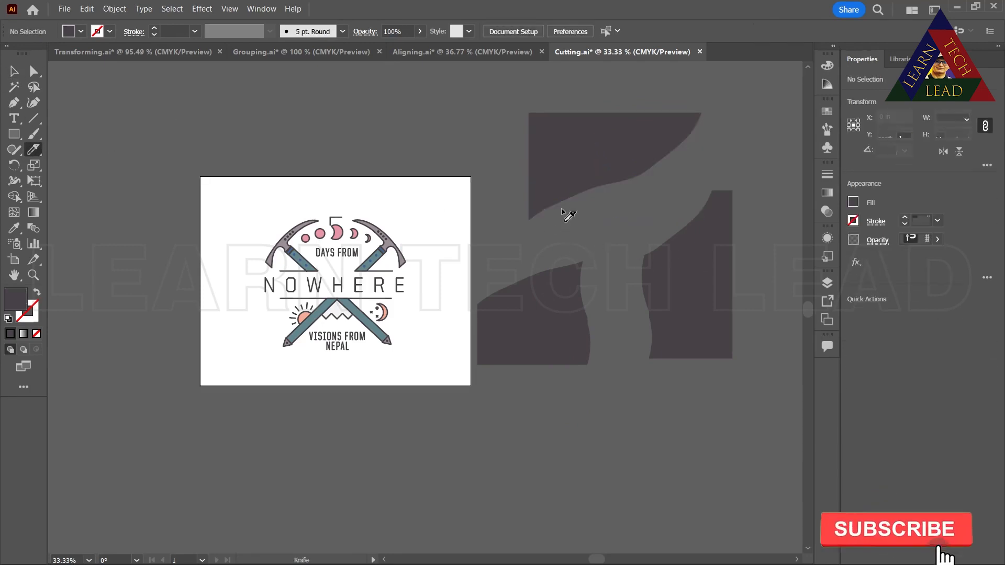
pyautogui.moveTo(581, 222)
pyautogui.mouseDown()
pyautogui.moveTo(639, 139)
pyautogui.moveTo(634, 197)
pyautogui.mouseUp()
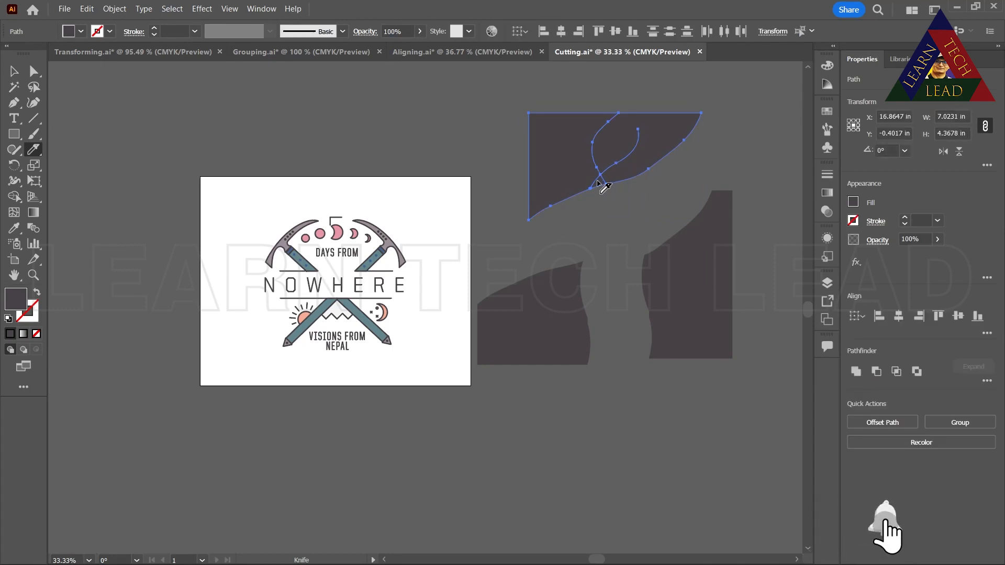
pyautogui.press('v')
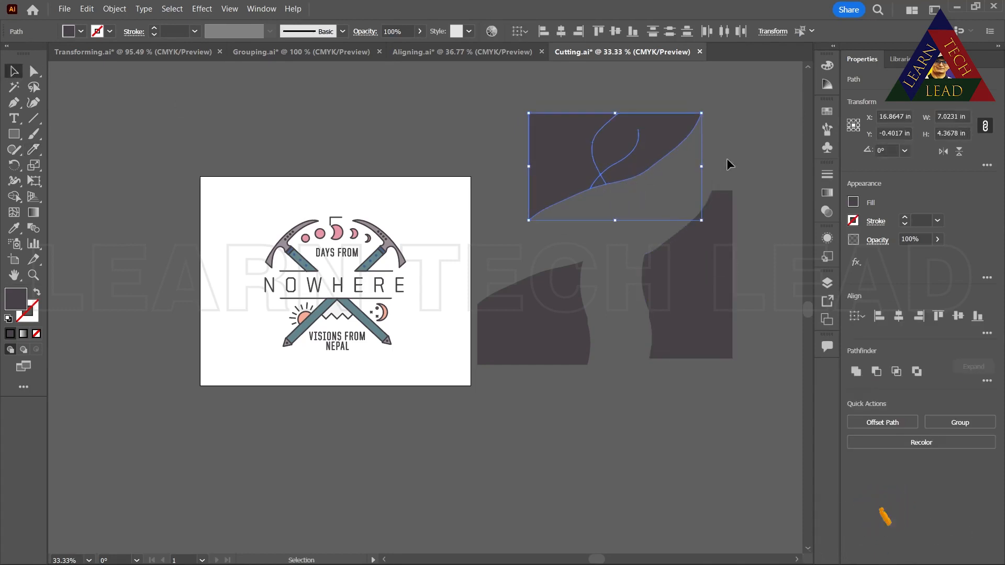
pyautogui.click(594, 189)
# - Select the lower left piece, cut it downward with the Knife, and move its right part up and away
pyautogui.click(564, 296)
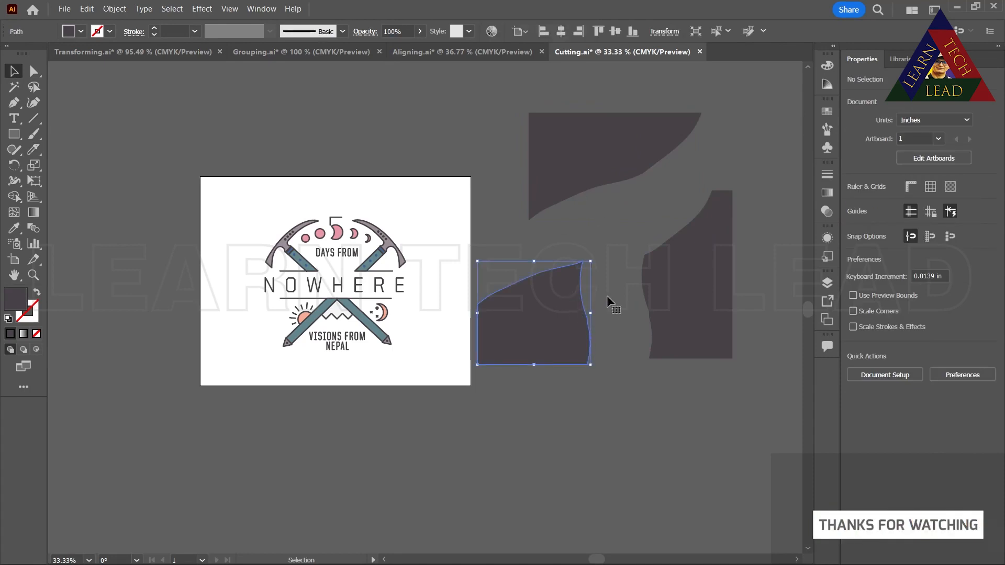
pyautogui.click(33, 149)
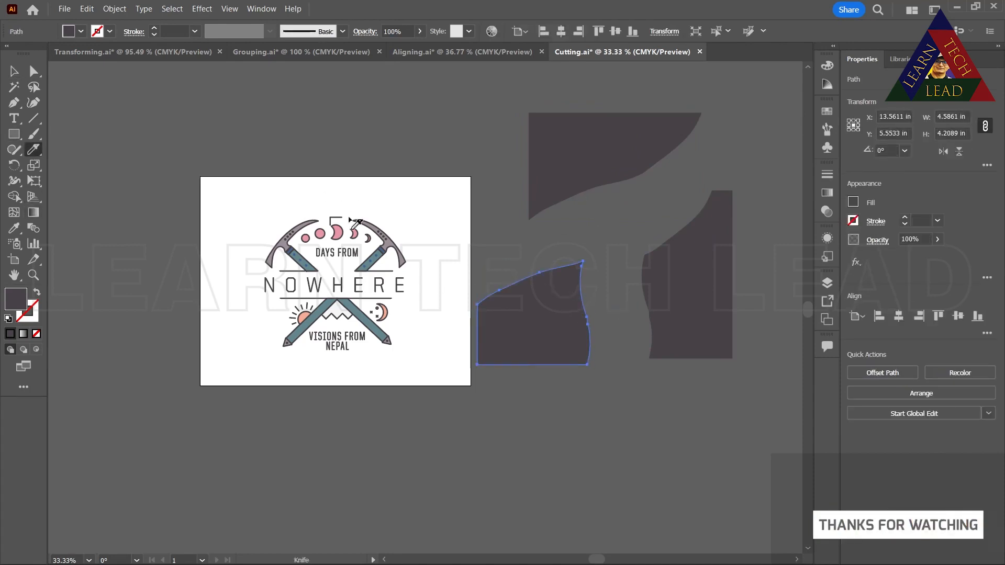
pyautogui.moveTo(539, 254)
pyautogui.mouseDown()
pyautogui.moveTo(529, 280)
pyautogui.moveTo(556, 356)
pyautogui.mouseUp()
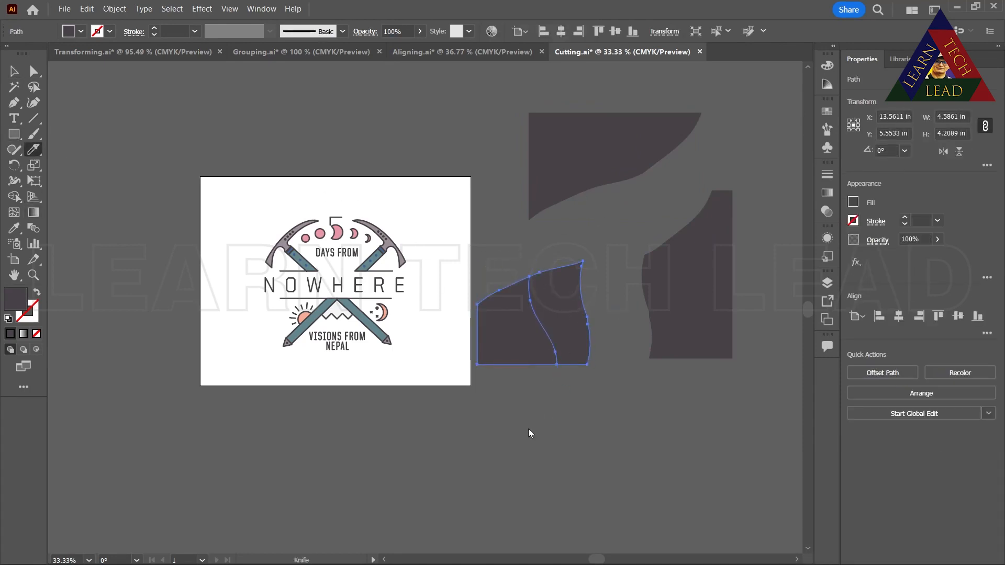
pyautogui.click(14, 71)
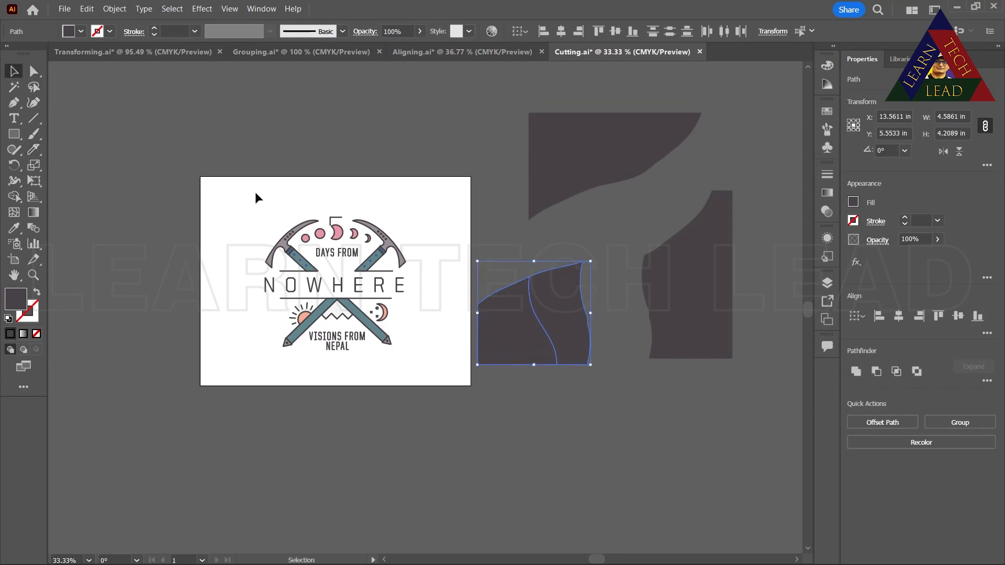
pyautogui.click(584, 406)
pyautogui.moveTo(559, 311); pyautogui.dragTo(601, 281)
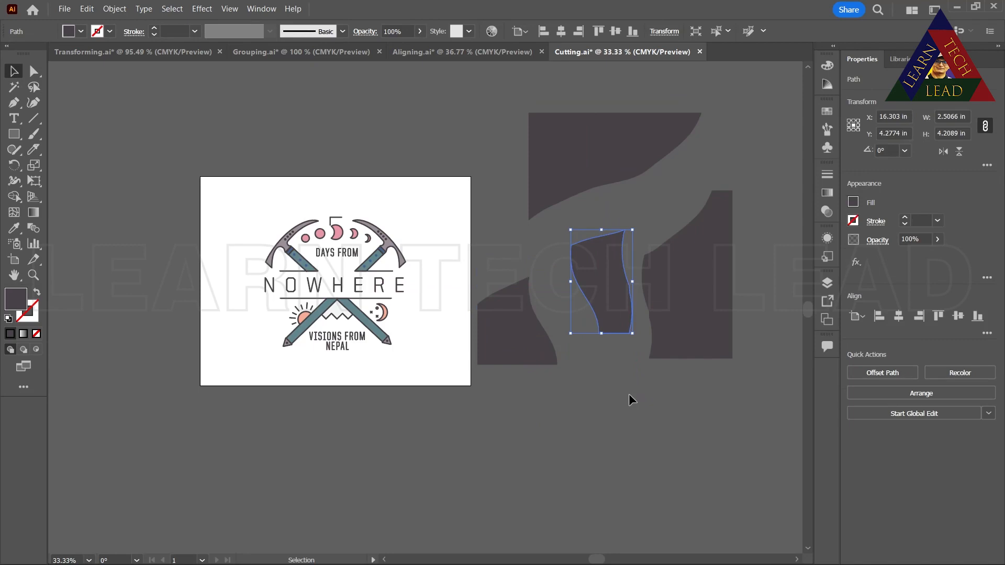
# - Delete all the cut rectangle pieces beside the artboard, including the small leftover sliver
pyautogui.press('Delete')
pyautogui.click(669, 333)
pyautogui.press('Delete')
pyautogui.click(580, 183)
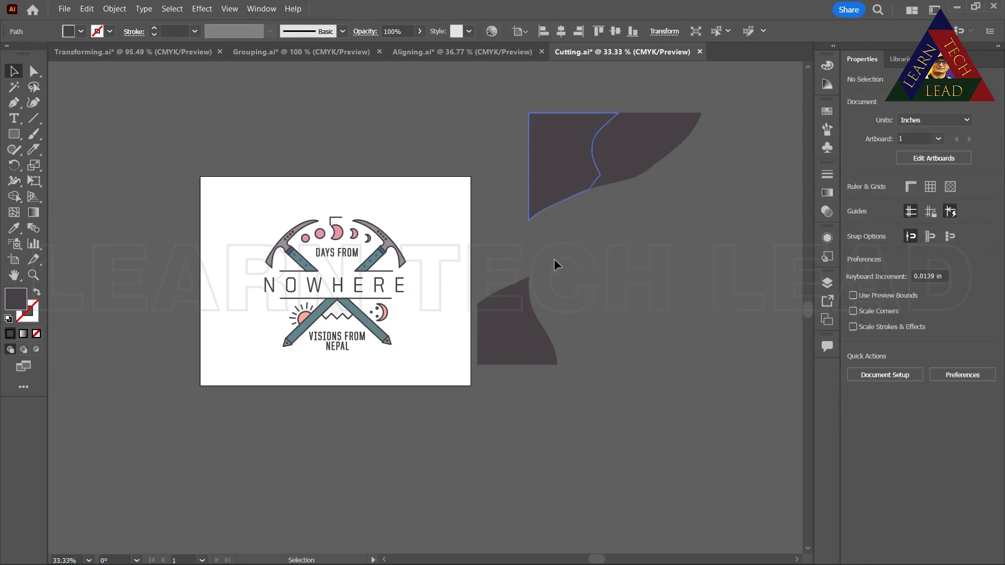
pyautogui.press('Delete')
pyautogui.click(534, 329)
pyautogui.press('Delete')
pyautogui.click(626, 159)
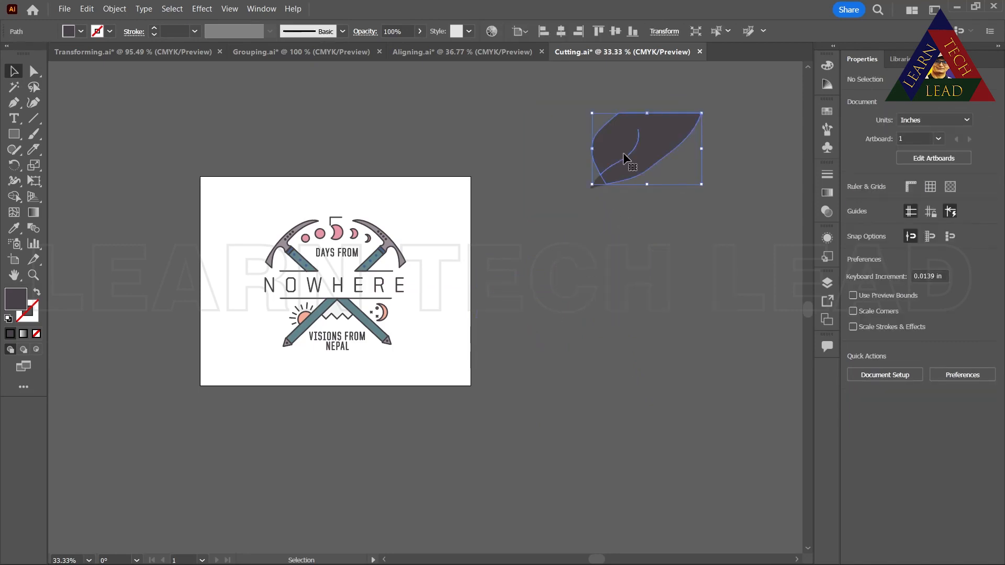
pyautogui.press('Delete')
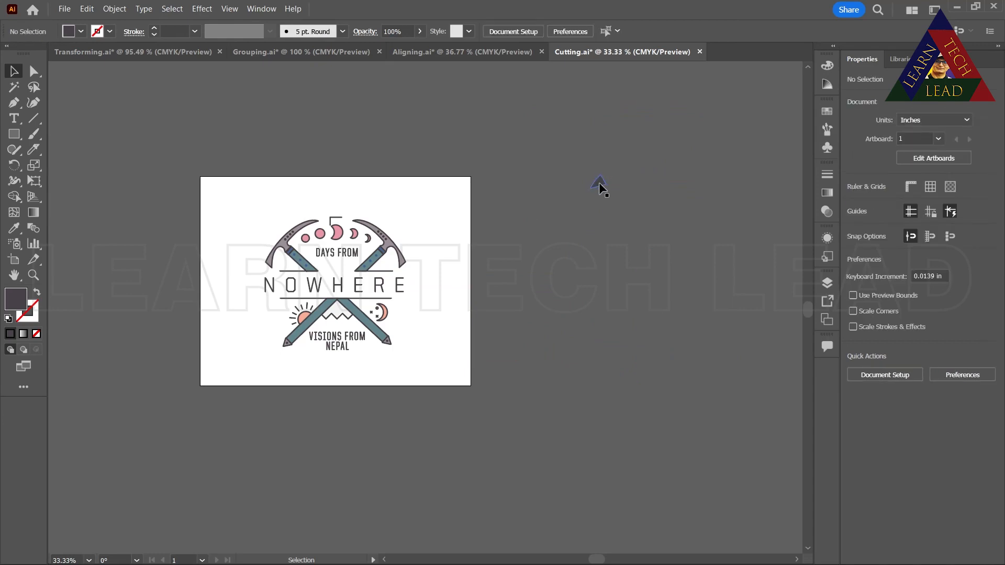
pyautogui.click(599, 182)
pyautogui.press('Delete')
# - Review the artwork in the open Cutting.ai, Transforming.ai, Grouping.ai and Aligning.ai documents, ending on Transforming.ai
pyautogui.moveTo(601, 560); pyautogui.dragTo(592, 561)
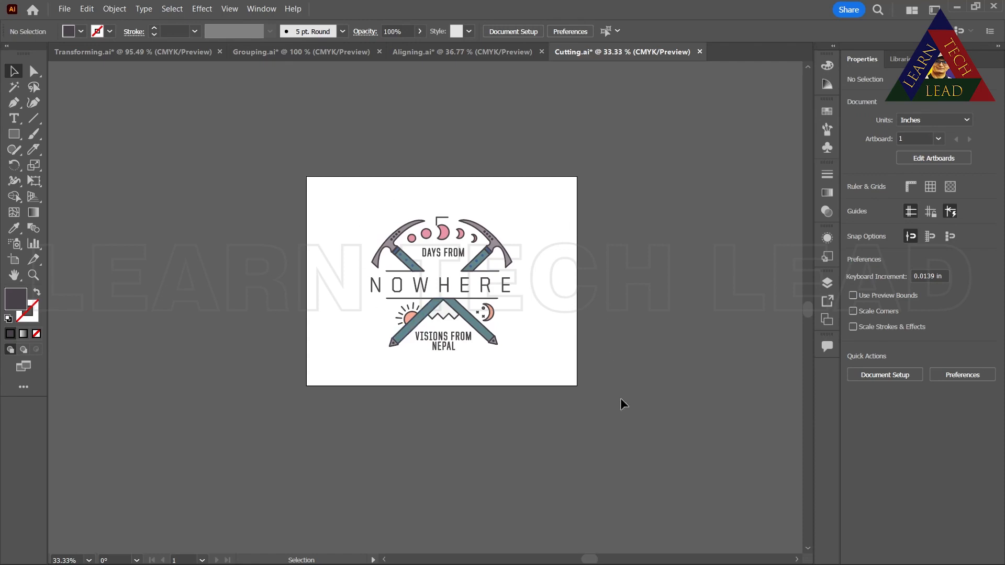
pyautogui.click(89, 51)
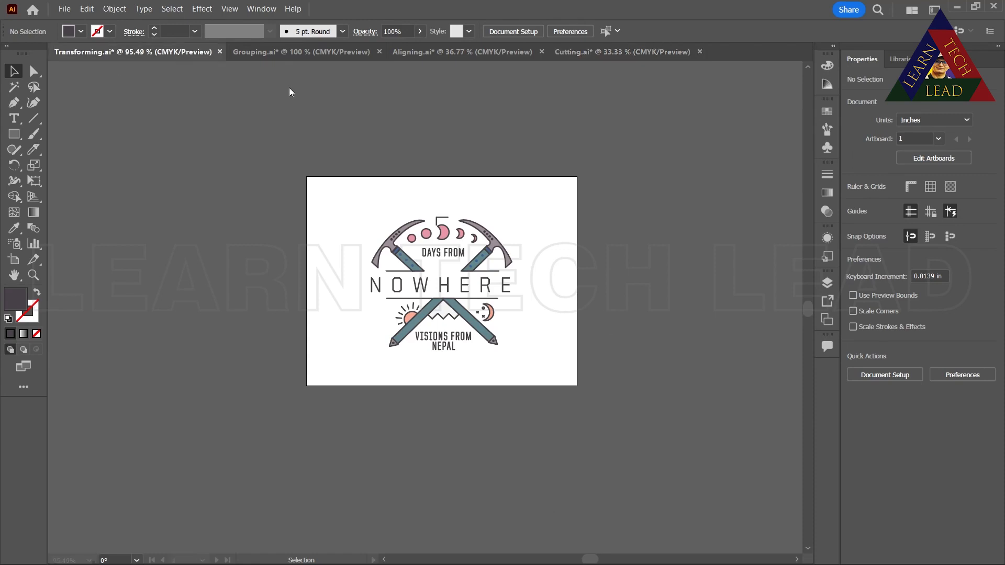
pyautogui.click(317, 52)
pyautogui.click(438, 52)
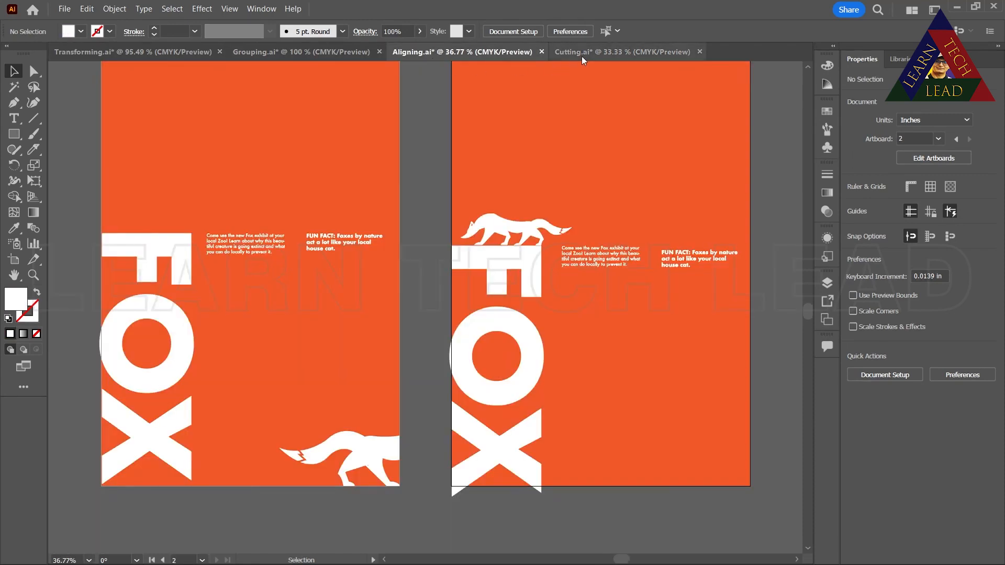
pyautogui.click(582, 53)
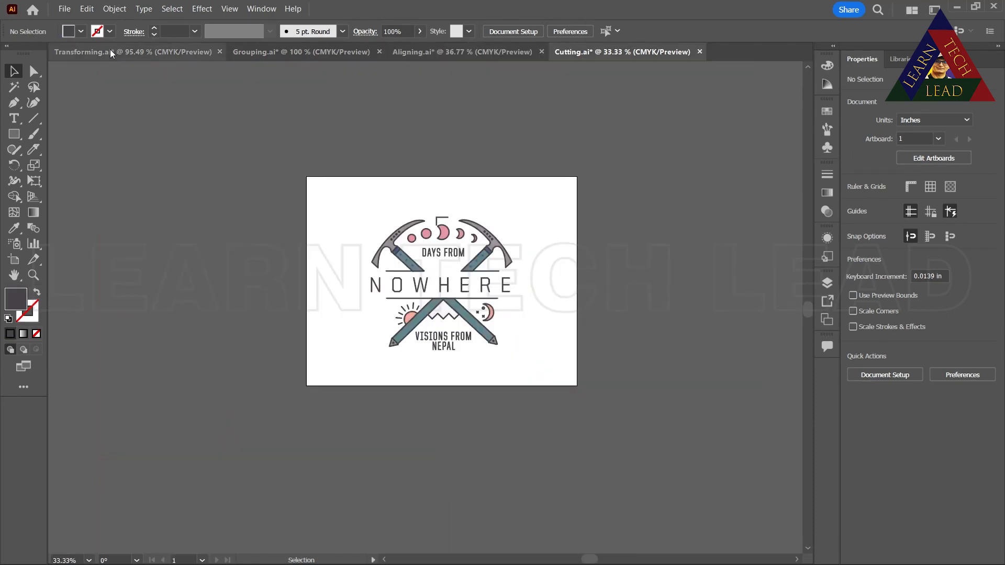
pyautogui.click(111, 50)
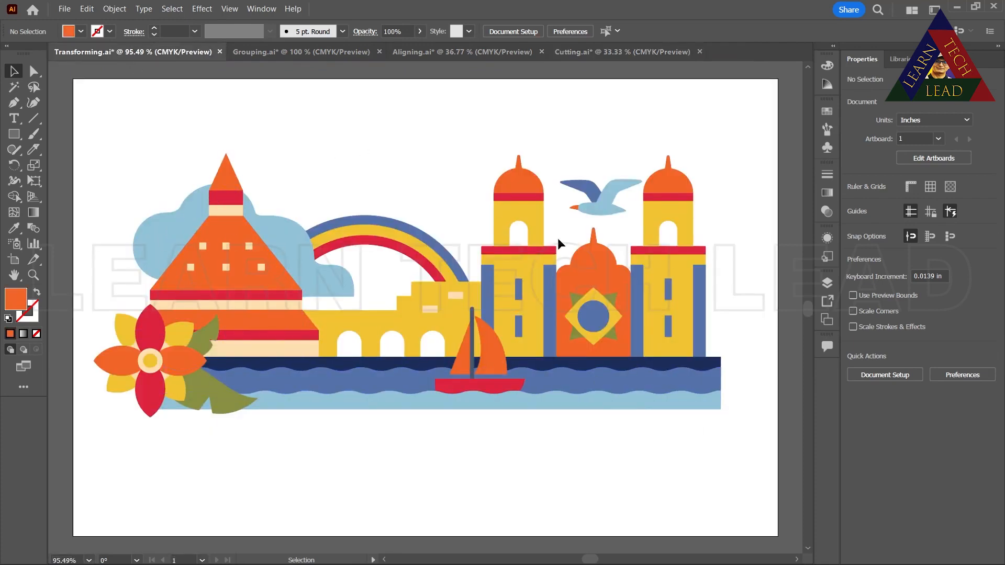
pyautogui.moveTo(588, 557)
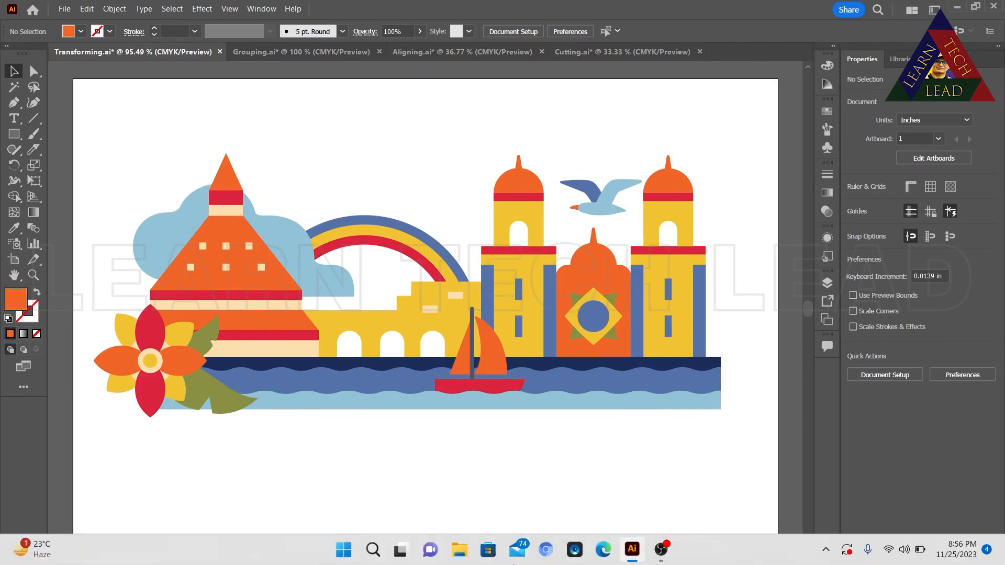